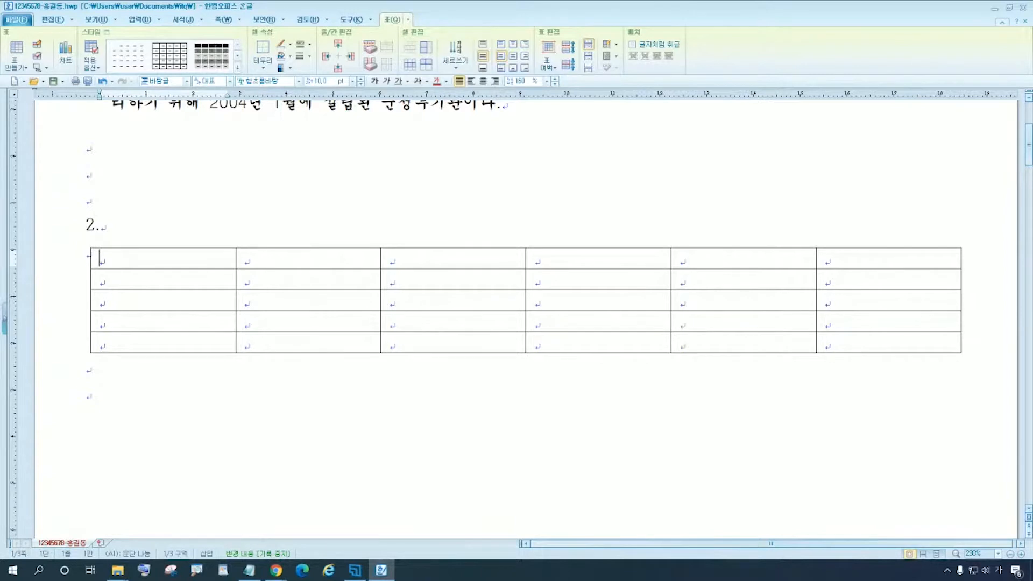
Delete the empty table below the "2." heading
key(shift+Escape)
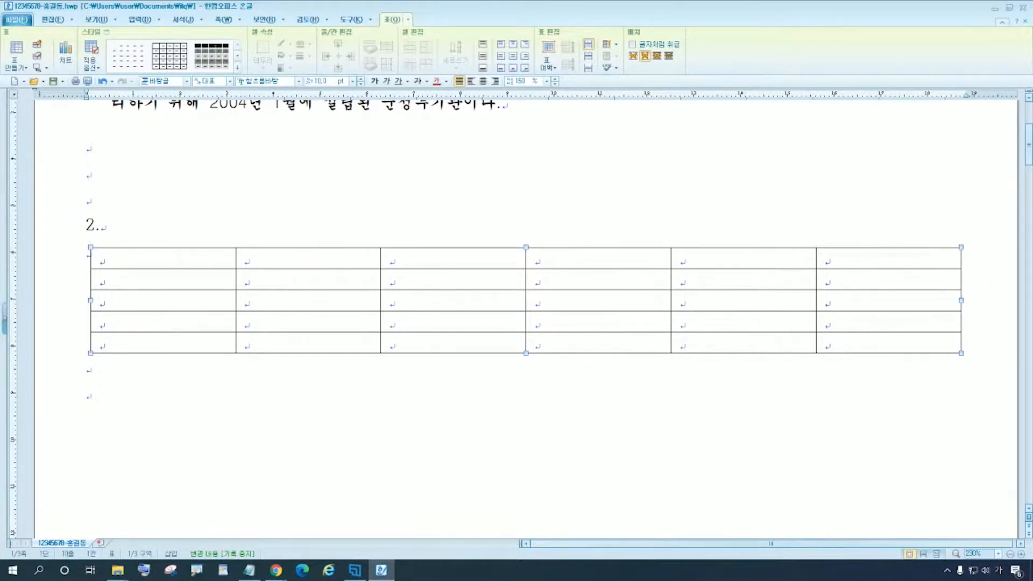
key(Delete)
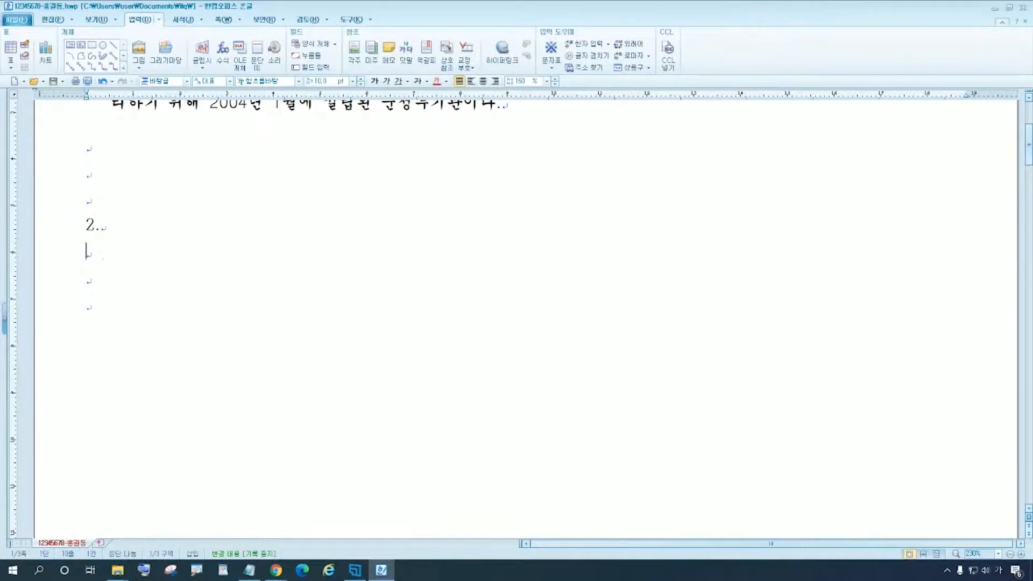
Start a new table below the "2." heading with 5 rows and 6 columns, its width set to 단에 맞춤
click(145, 24)
click(161, 24)
click(161, 24)
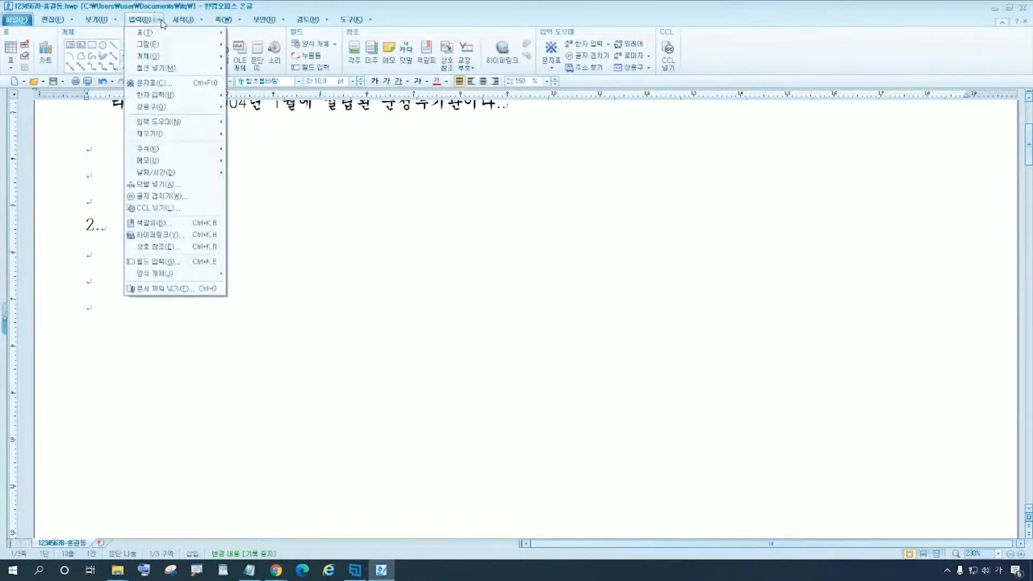
click(163, 34)
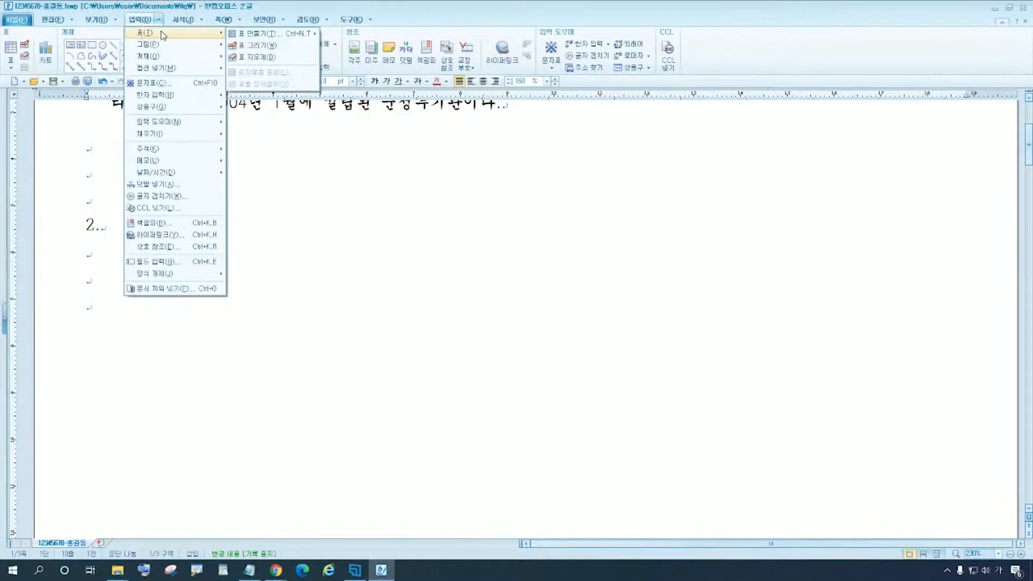
key(ctrl)
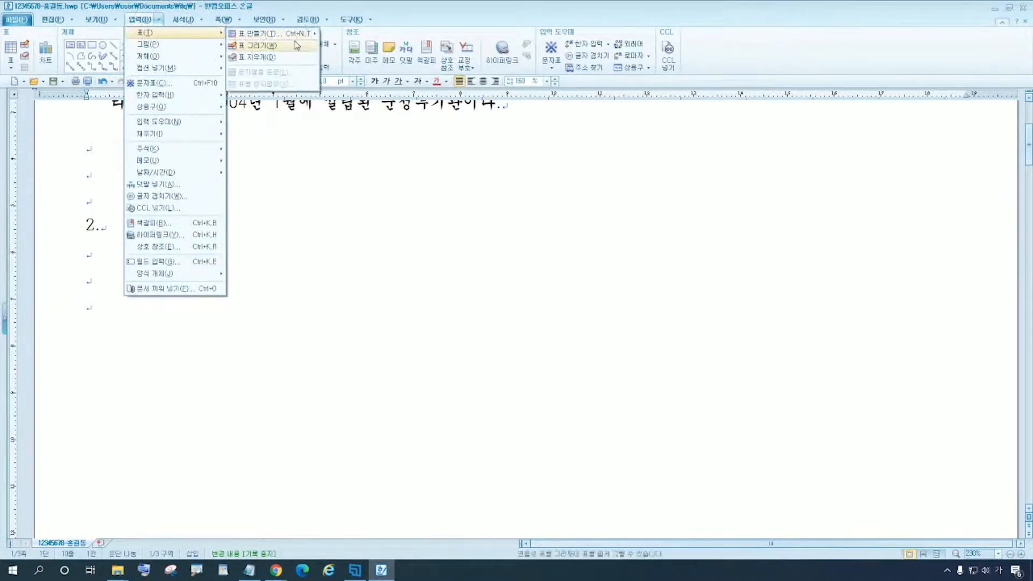
key(ctrl)
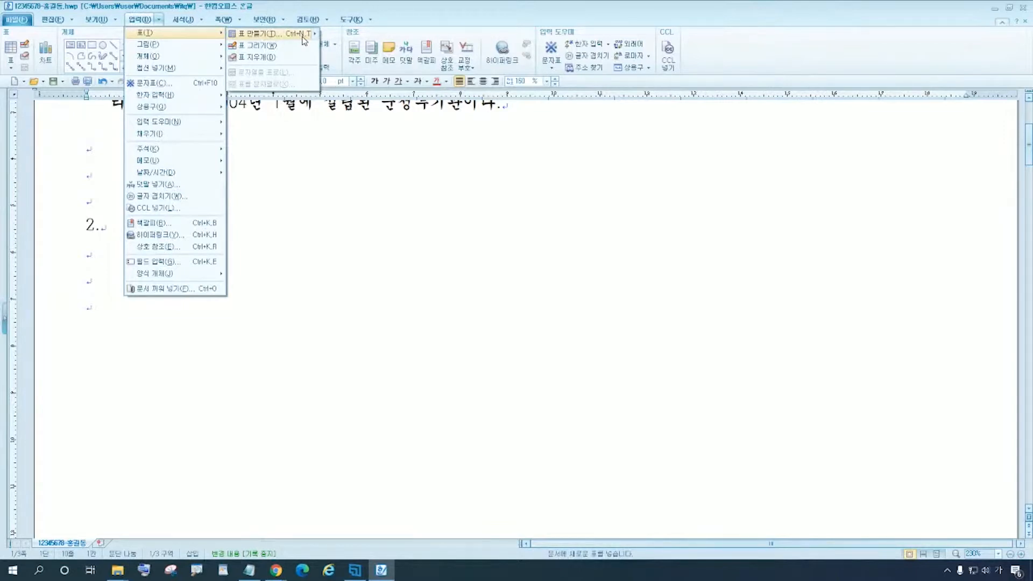
key(ctrl)
click(302, 36)
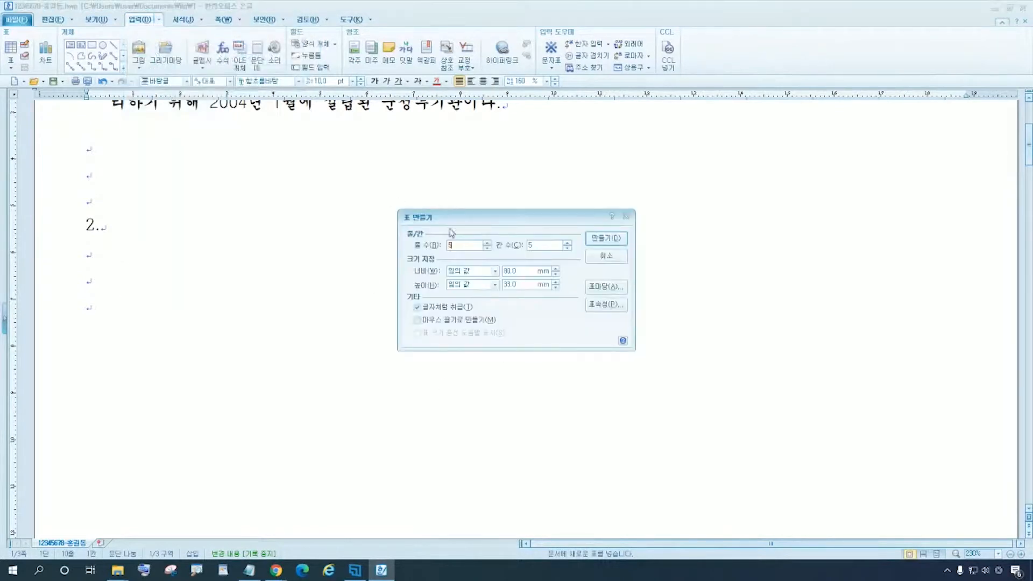
key(ctrl)
click(447, 246)
key(ctrl)
key(ctrl)
key(ctrl)
click(495, 271)
click(494, 280)
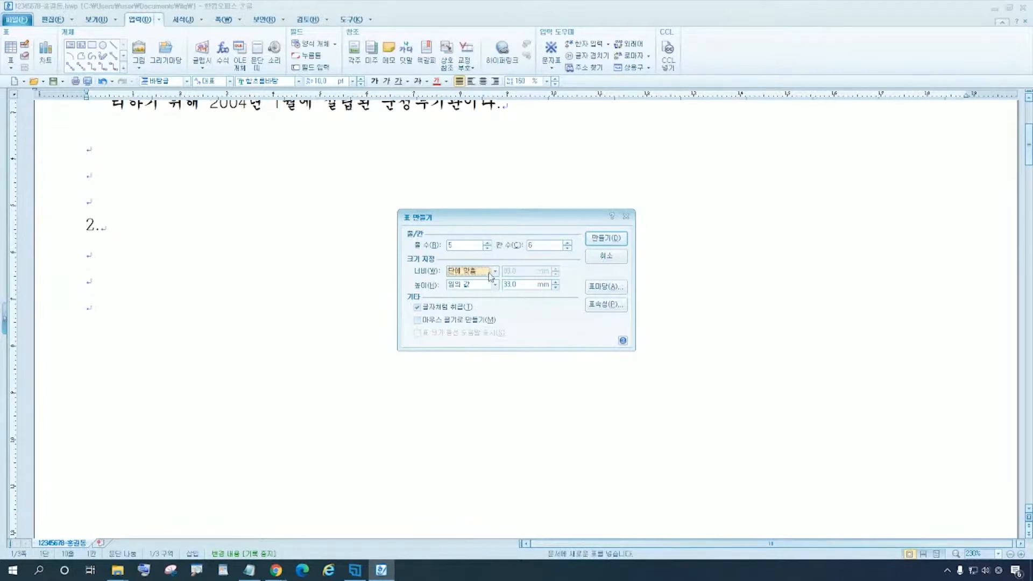
Set the new table's height to 자동 and create it with 글자처럼 취급 enabled
key(ctrl)
key(ctrl)
key(ctrl)
click(495, 285)
click(494, 295)
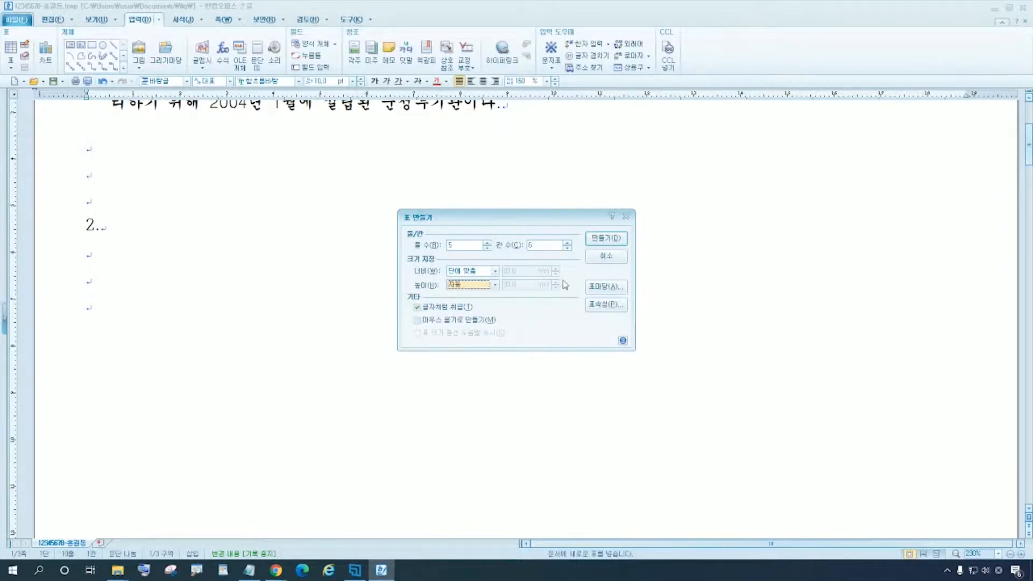
click(618, 241)
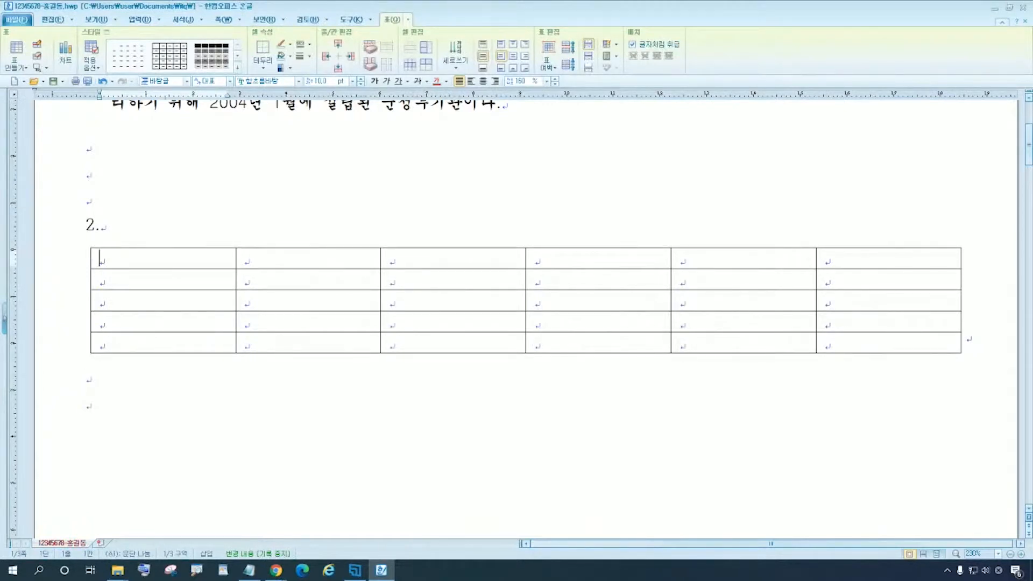
Enter the headers 구분 and 2015년 in the first two cells of the table's top row
click(618, 248)
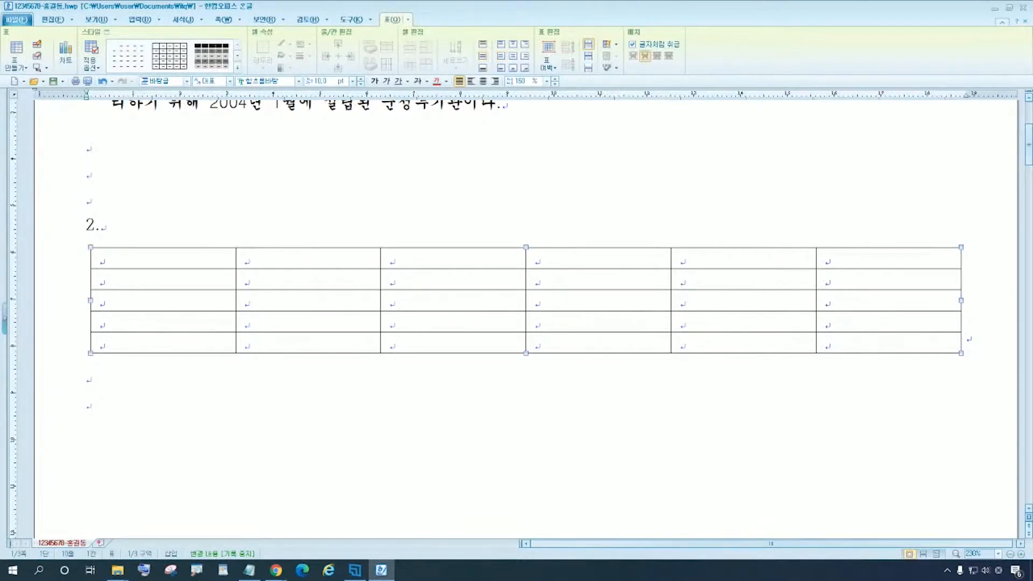
click(87, 403)
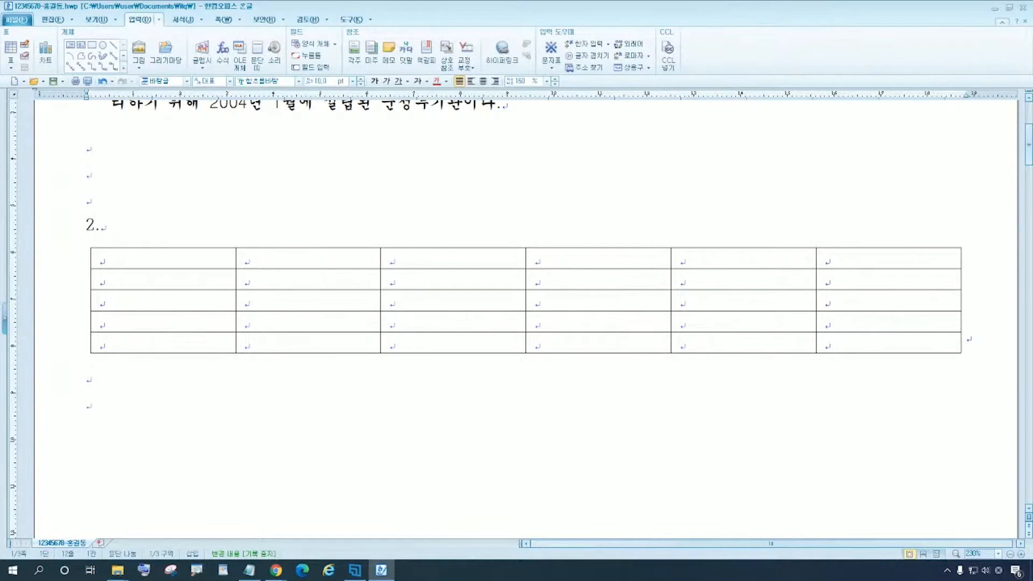
click(101, 259)
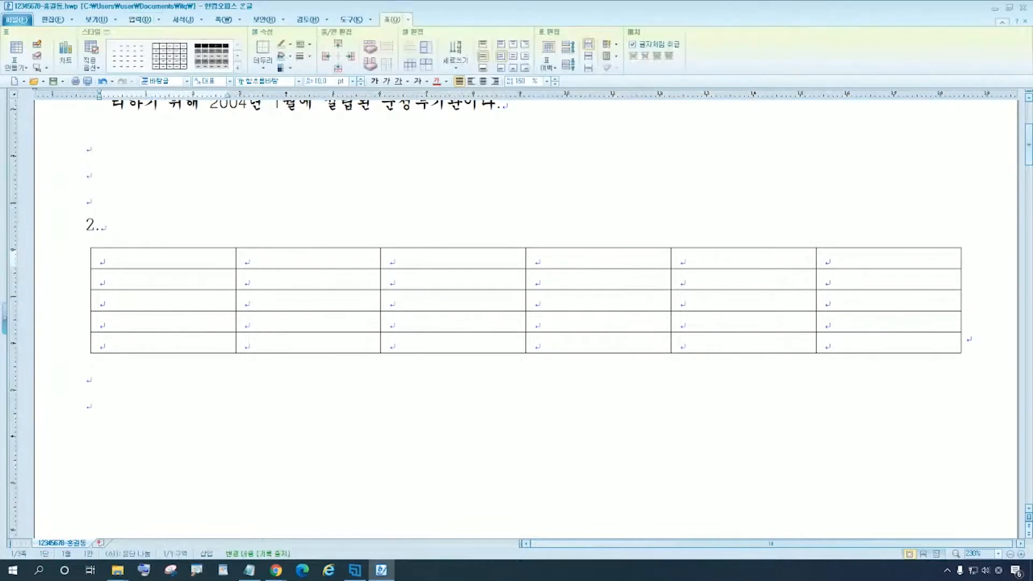
key(ctrl)
key(ctrl)
text(구분)
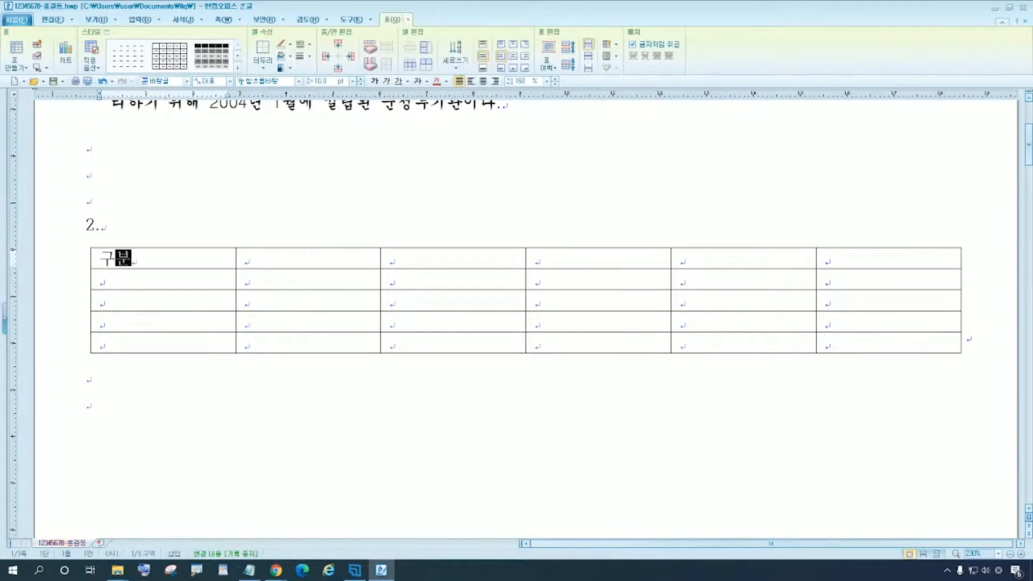
key(Tab)
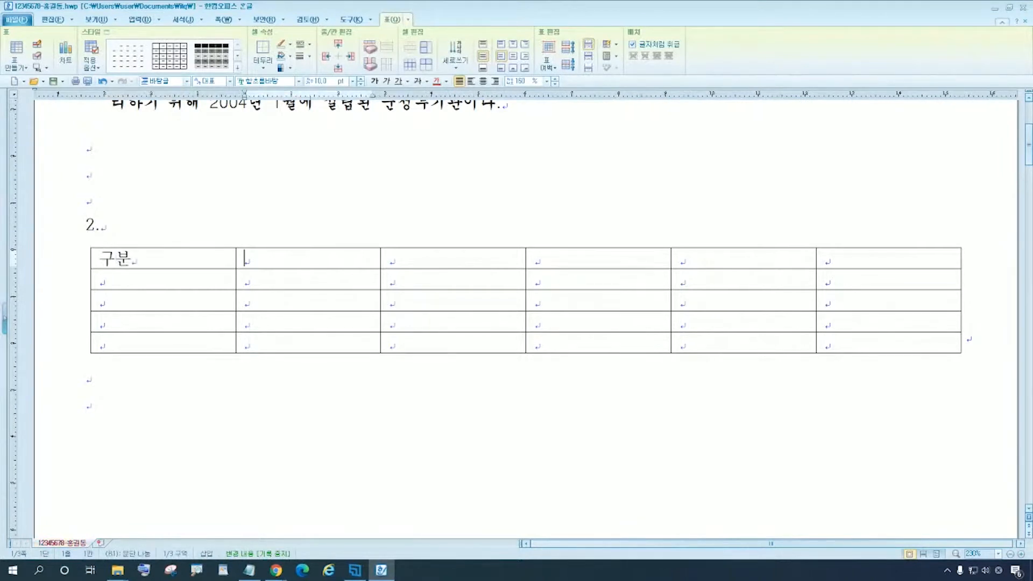
text(2015년)
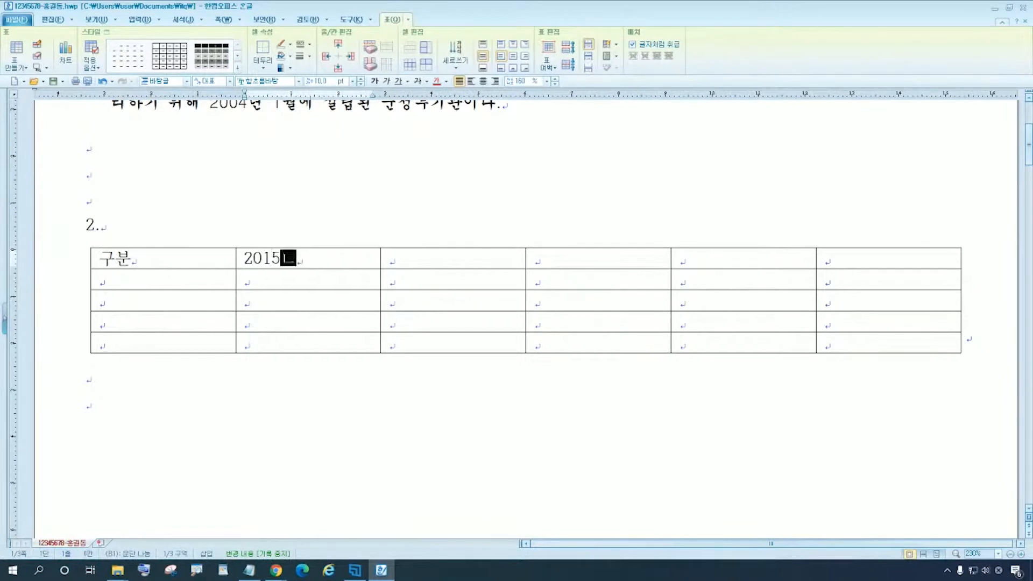
Fill the remaining header cells with 2014, 2013년, 2012년 and 합계
key(Tab)
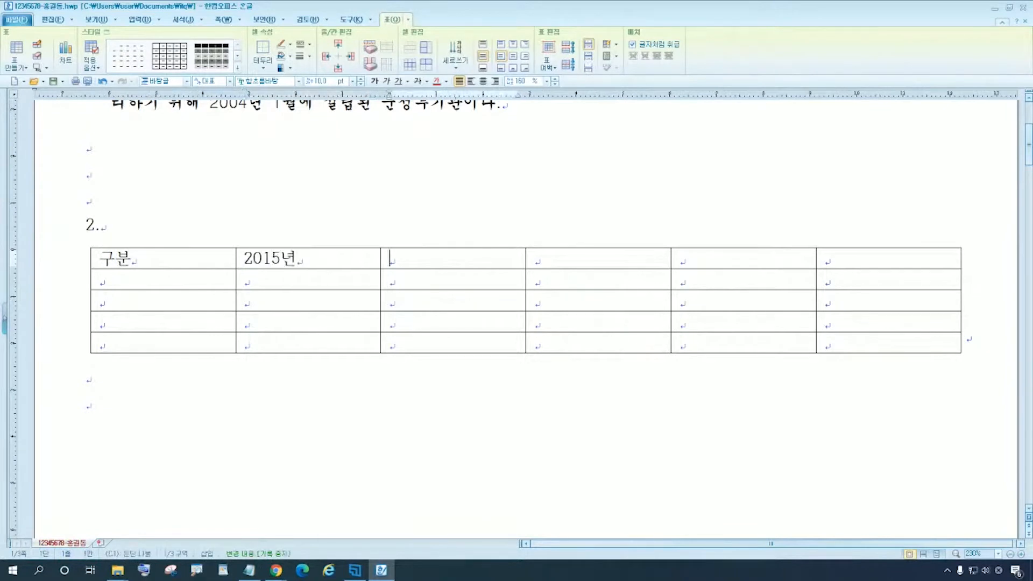
text(2014)
key(Tab)
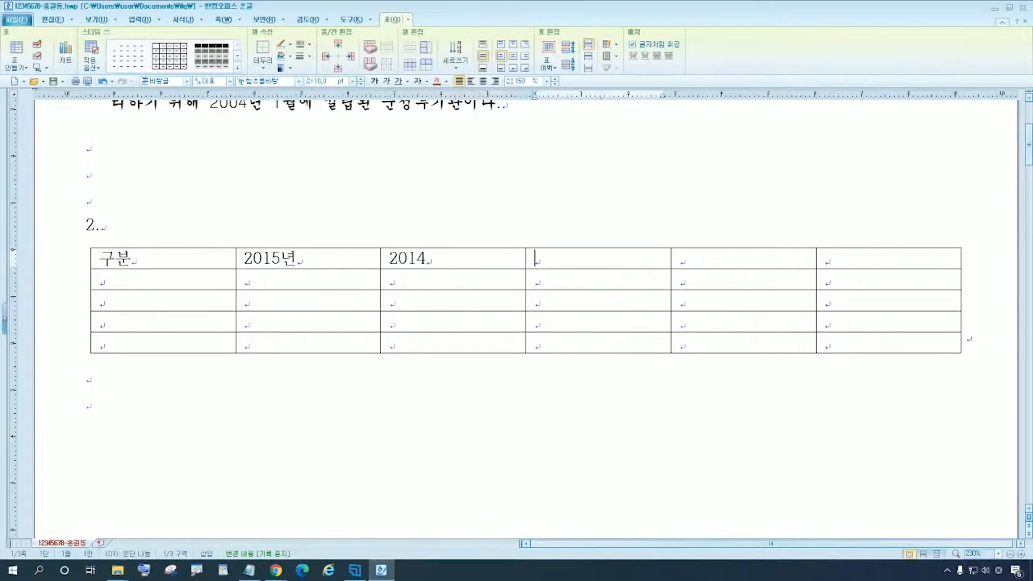
text(2013년)
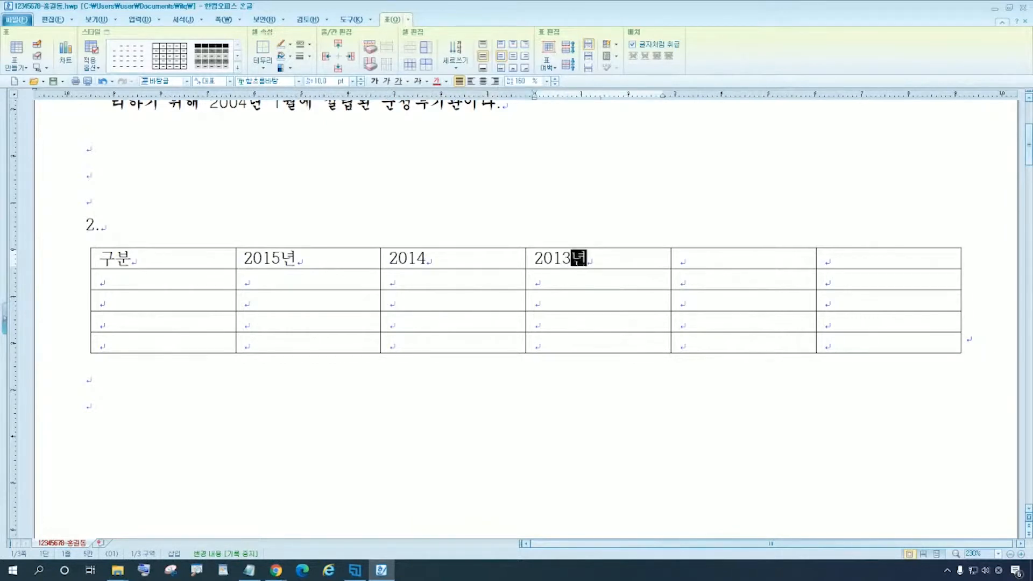
key(Tab)
text(201)
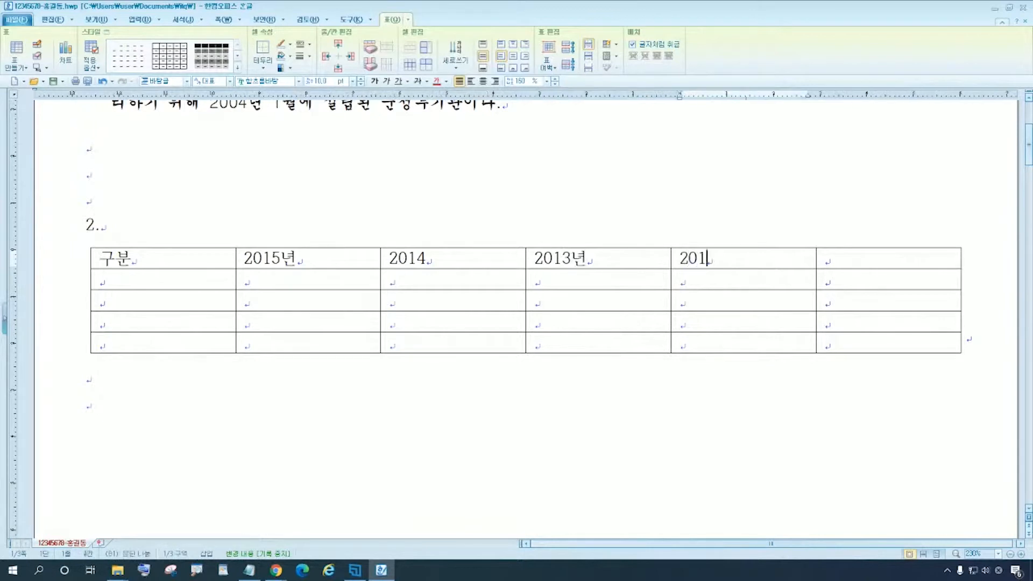
text(2년)
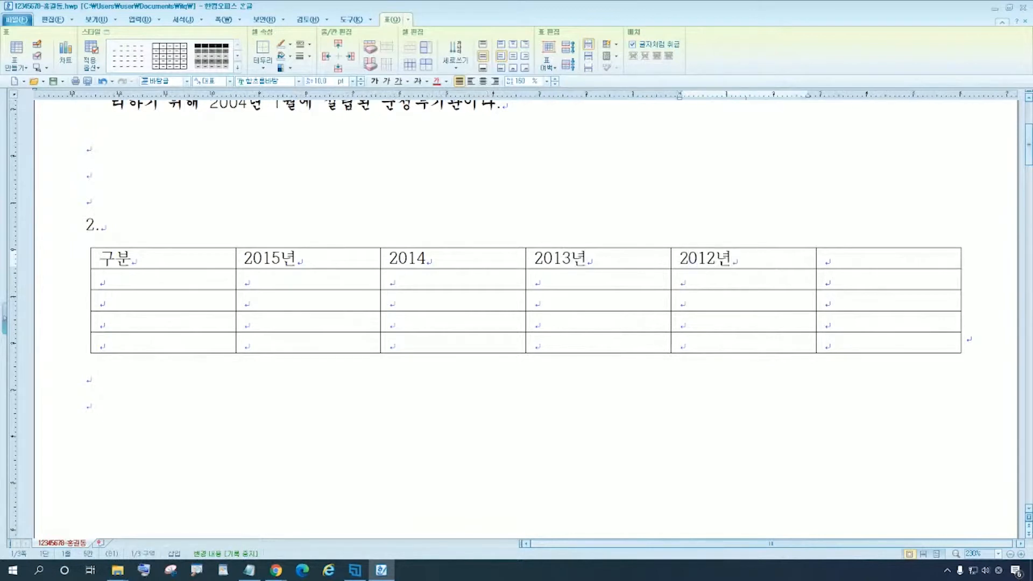
key(Tab)
text(ㅎ)
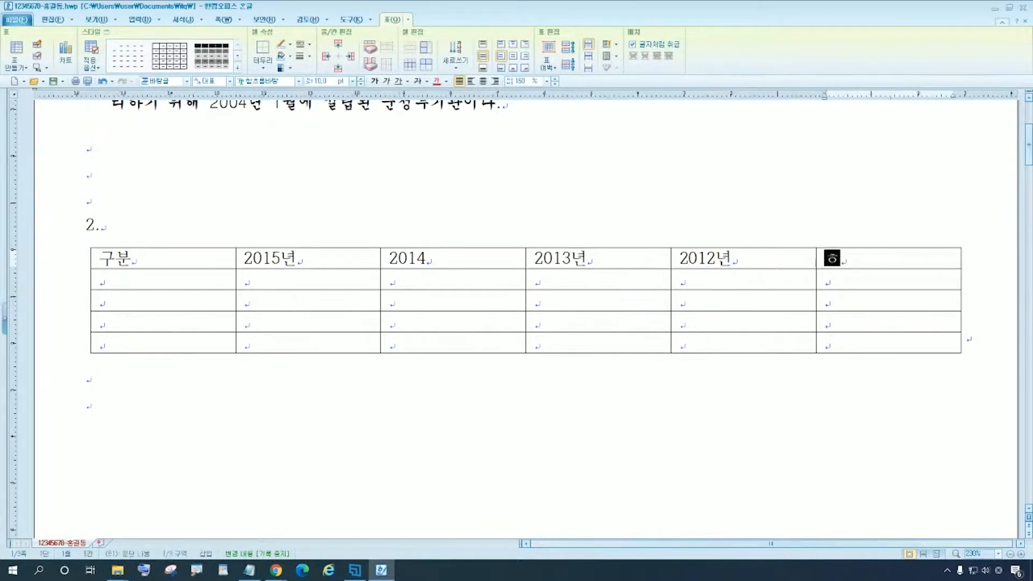
text(합계)
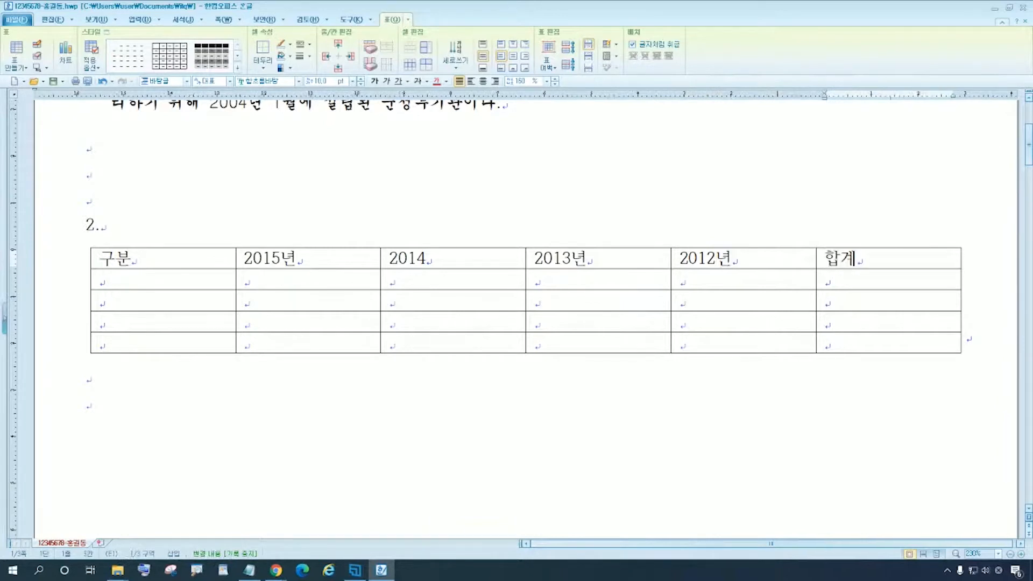
Enter the row label 유럽 지역 in the first cell of the second row, correcting any typing mistakes
key(Down)
key(Left)
key(Left)
key(Left)
key(Left)
key(Left)
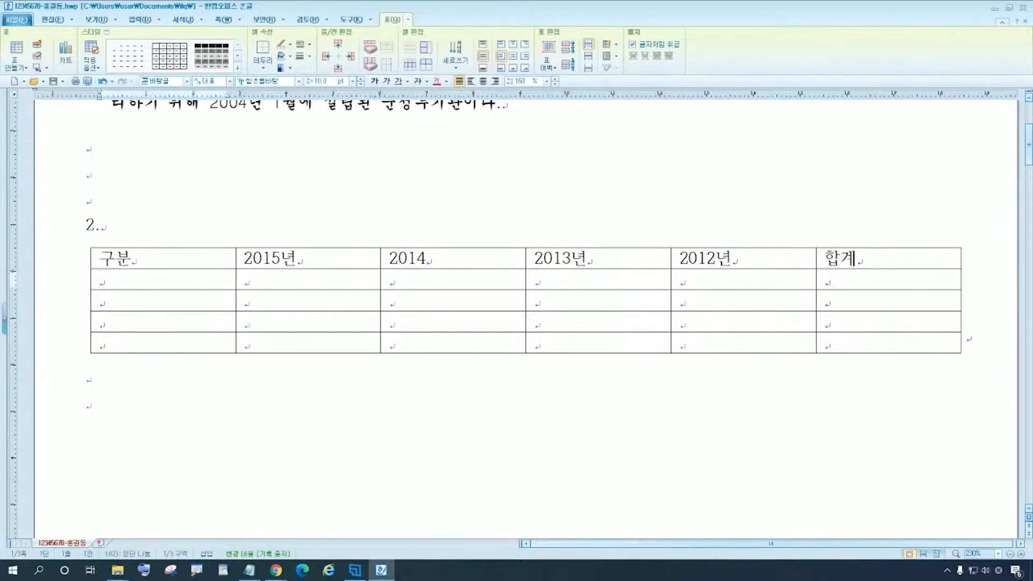
text(유럽지여)
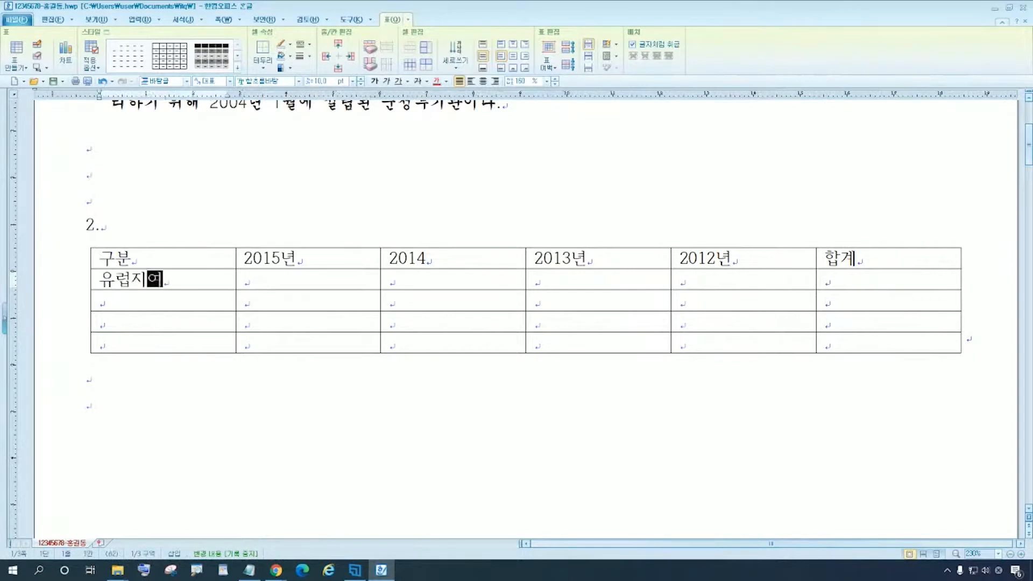
key(Insert)
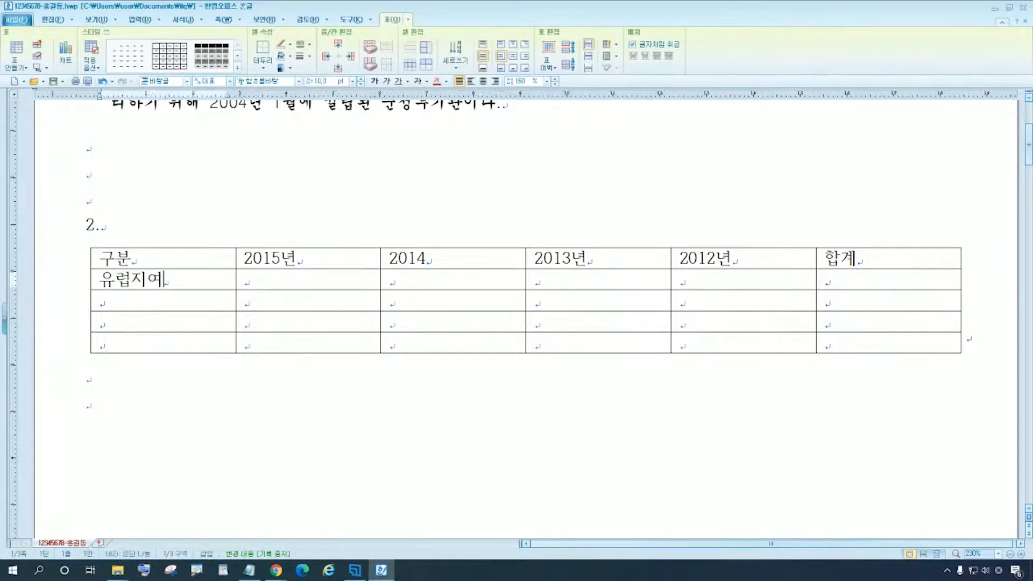
key(BackSpace)
key(BackSpace)
key(Insert)
text(ㅈ;여)
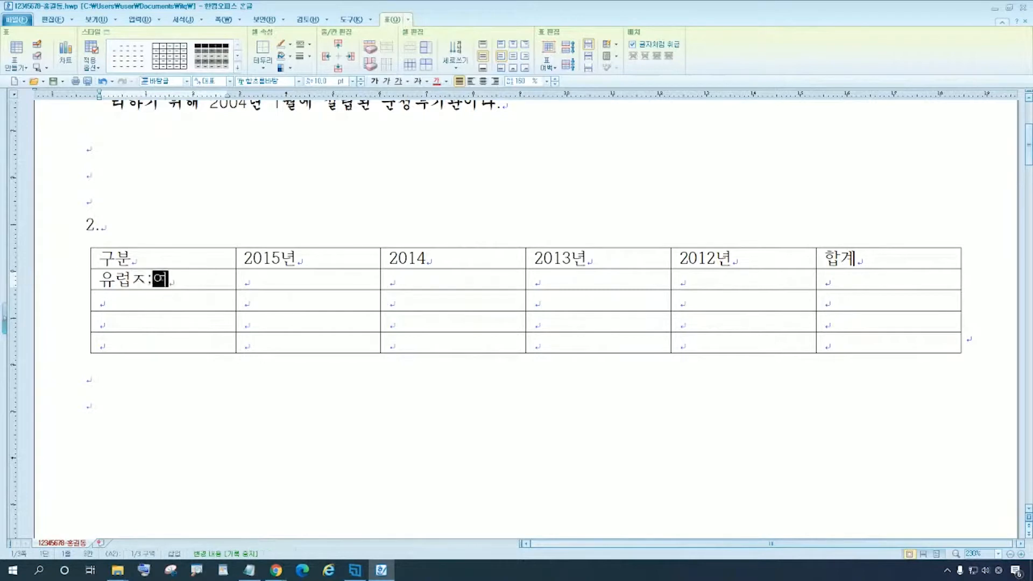
key(BackSpace)
key(BackSpace)
key(BackSpace)
key(BackSpace)
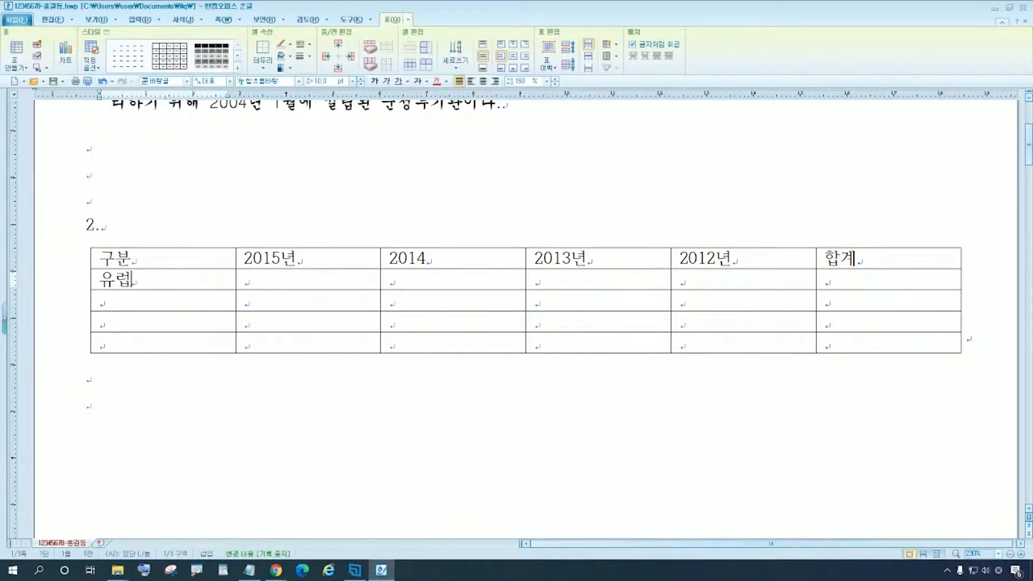
text(지역)
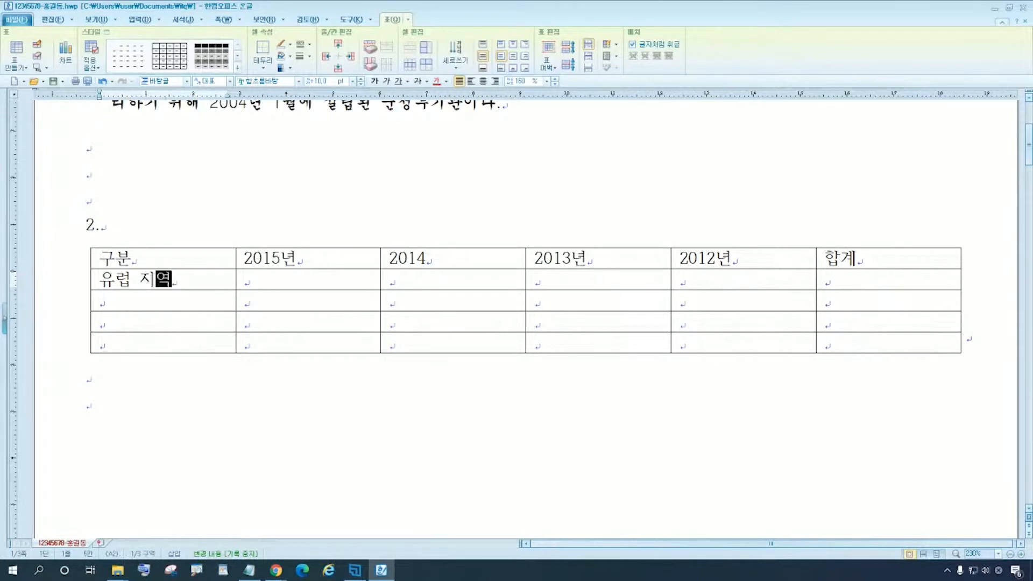
Enter the row label 미주 지역 in the first cell of the third row, keeping it on one line
key(Down)
text(미주징)
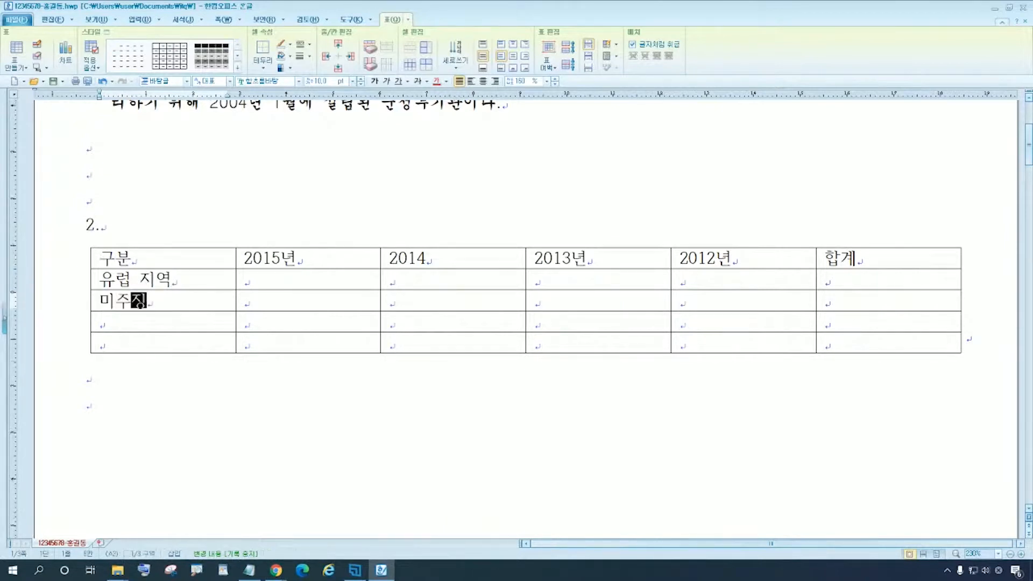
text(역)
key(Left)
key(Left)
key(End)
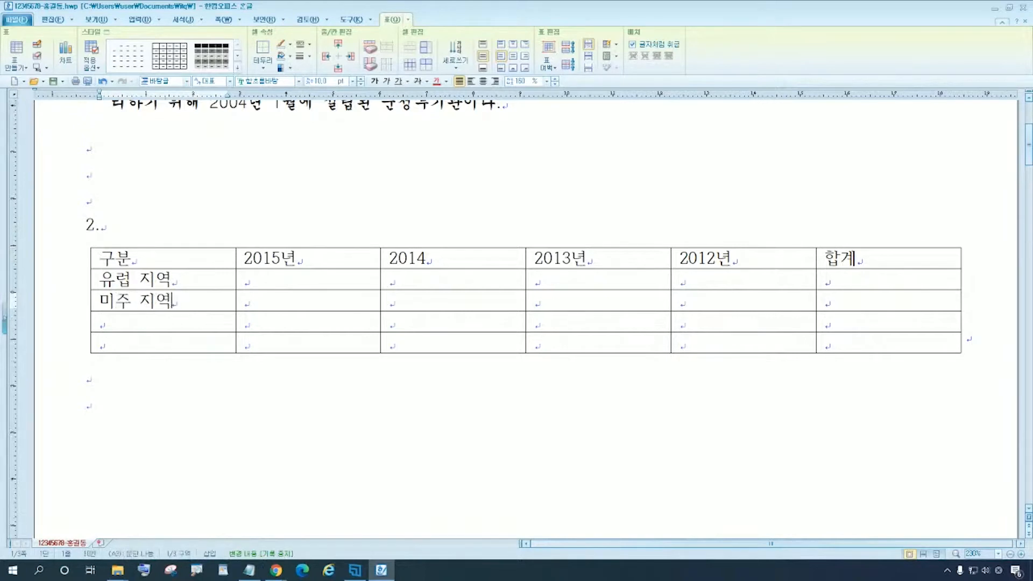
key(Return)
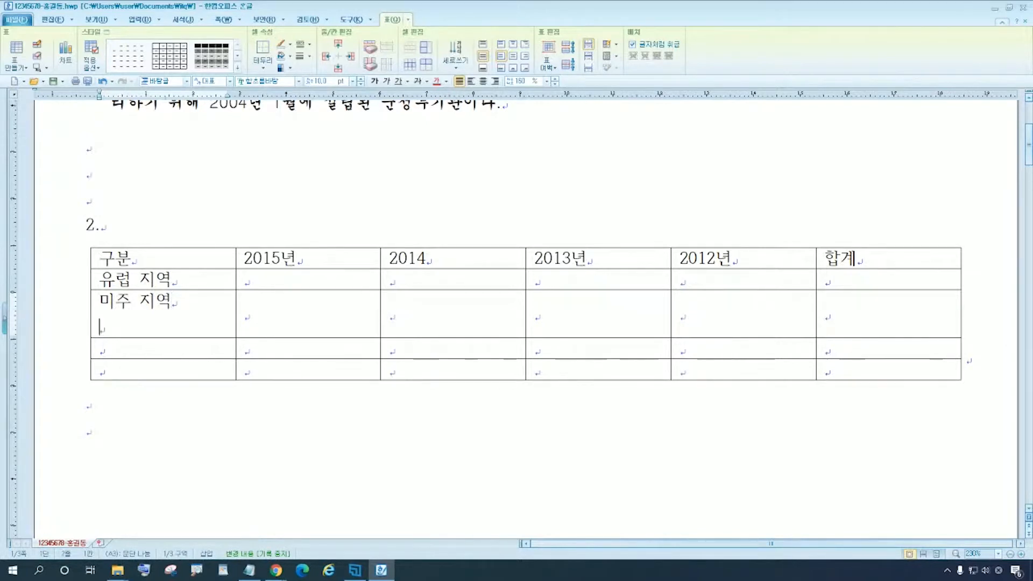
key(BackSpace)
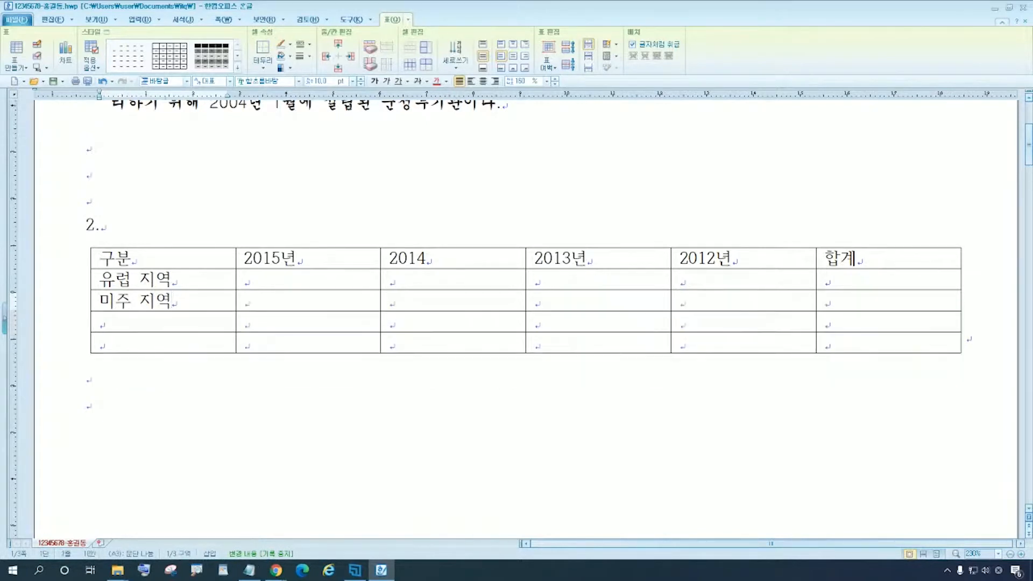
Enter the row labels 아시아 지역 and 기타 지역 in the first column of the fourth and fifth rows
key(Down)
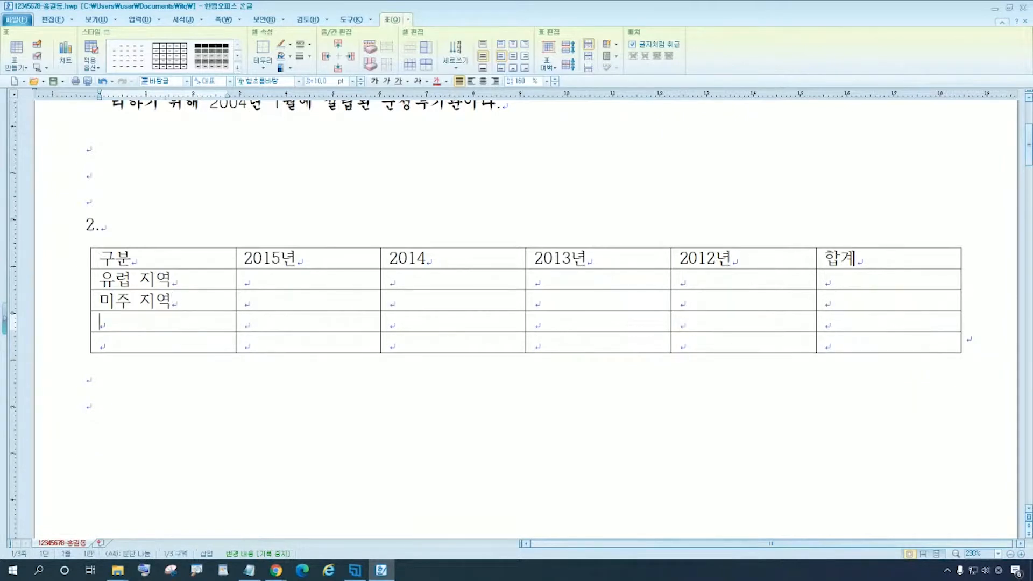
text(아시아 )
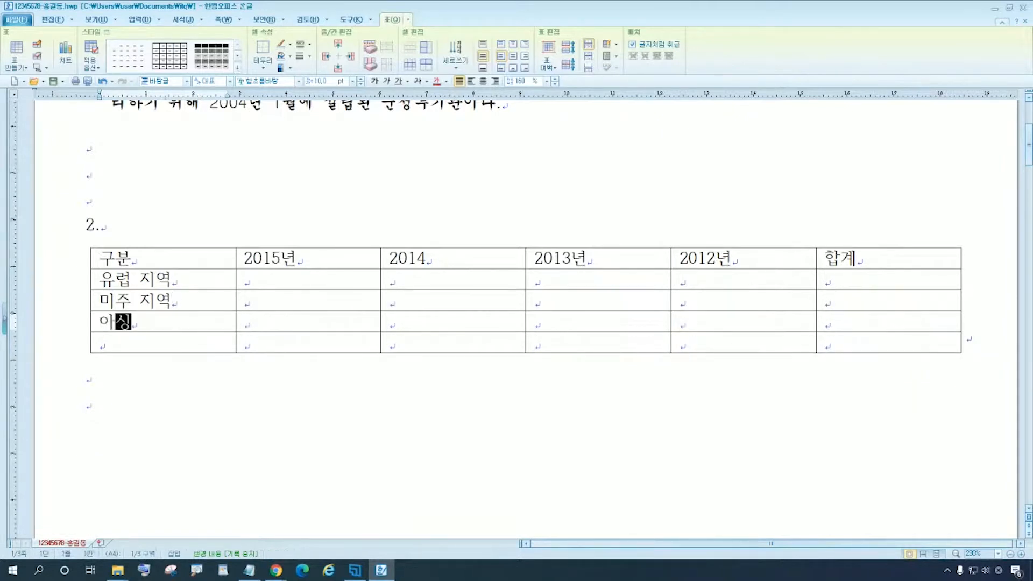
text(지역)
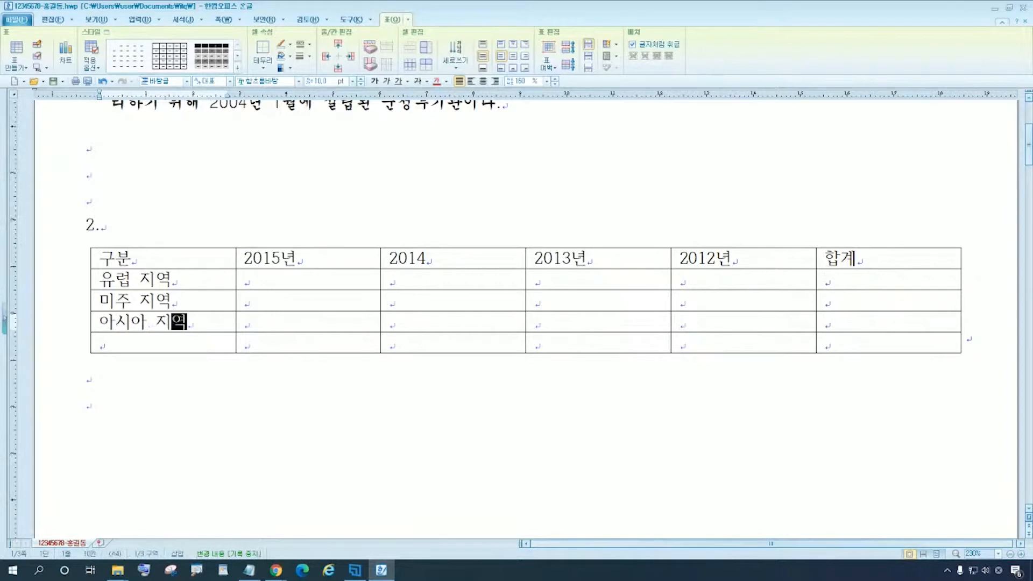
key(Down)
text(기타 )
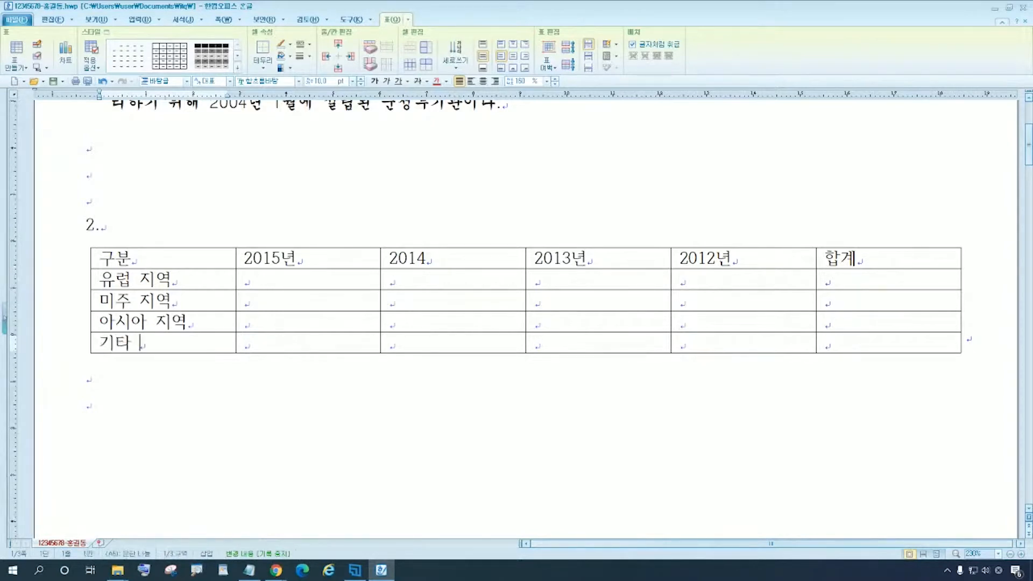
text(징역)
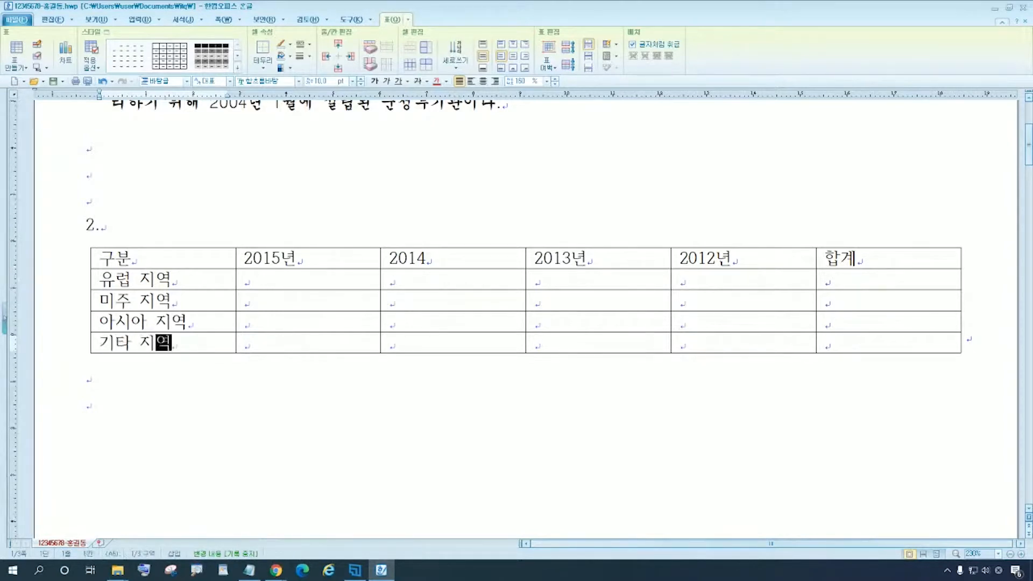
Fill the 2015년 column from 유럽 지역 down to 기타 지역 with 431, 274, 161 and 194
key(Up)
key(Up)
key(Up)
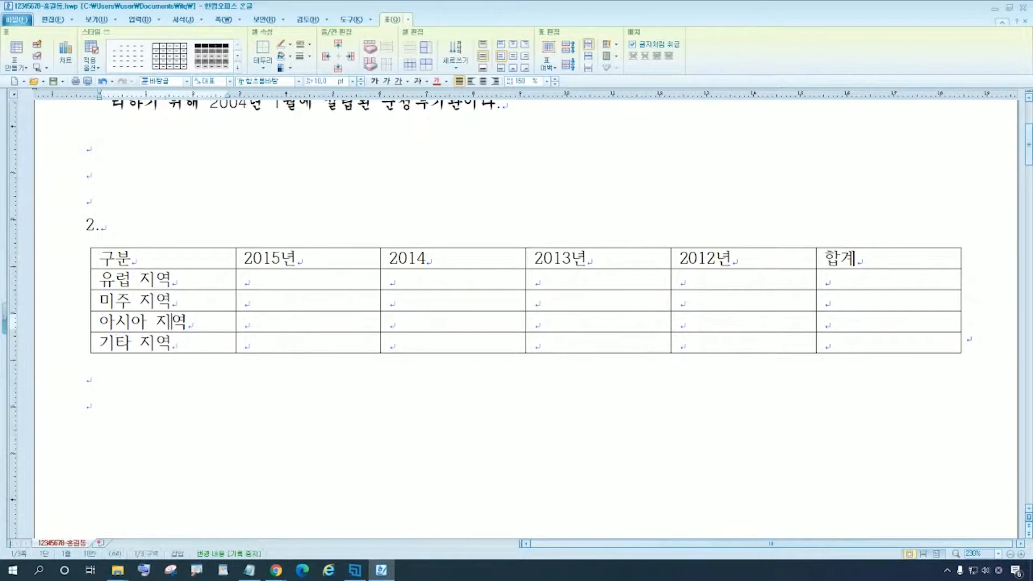
key(Up)
key(Right)
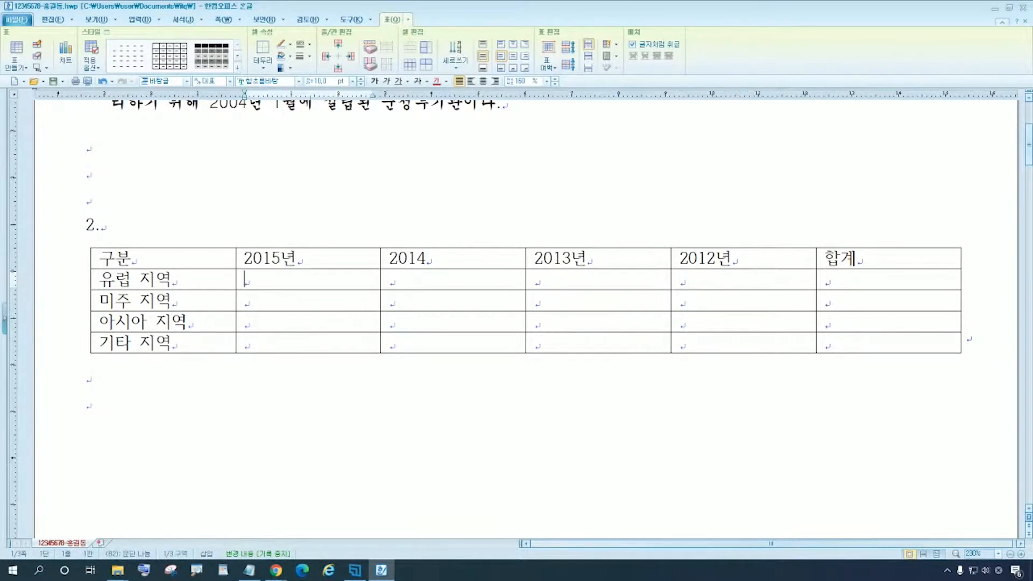
text(431)
key(Down)
text(274)
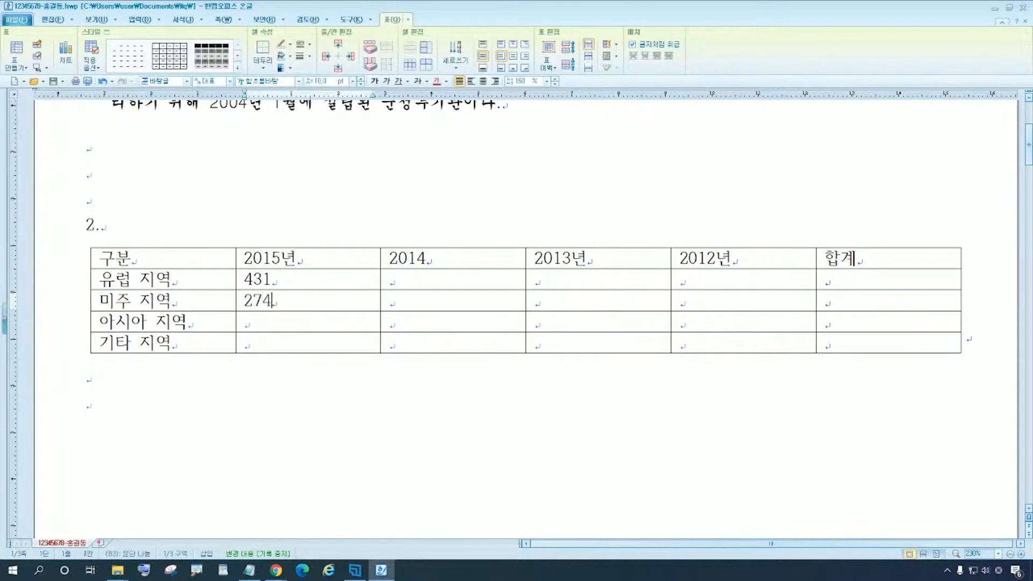
key(Down)
text(161)
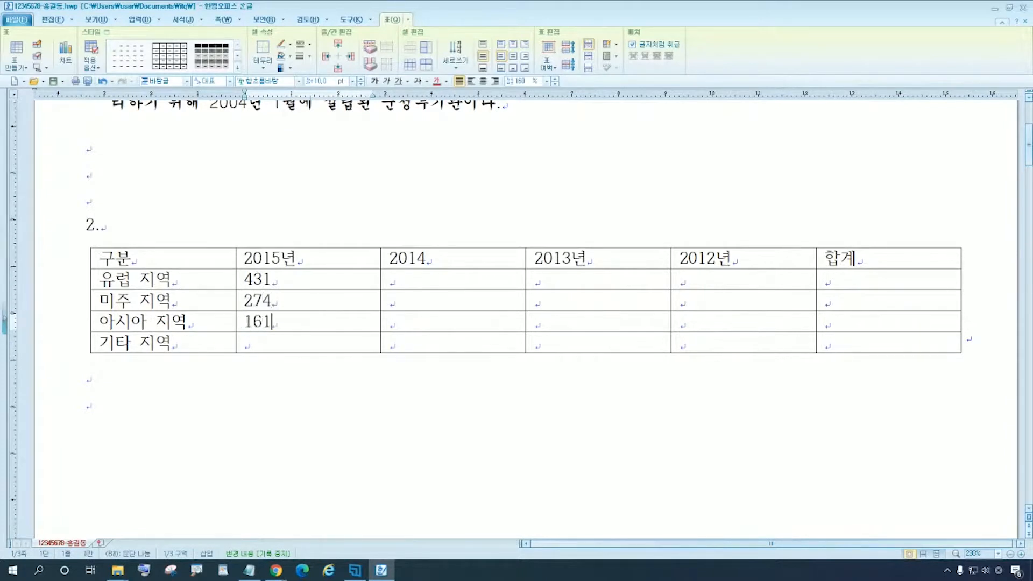
key(Down)
text(194)
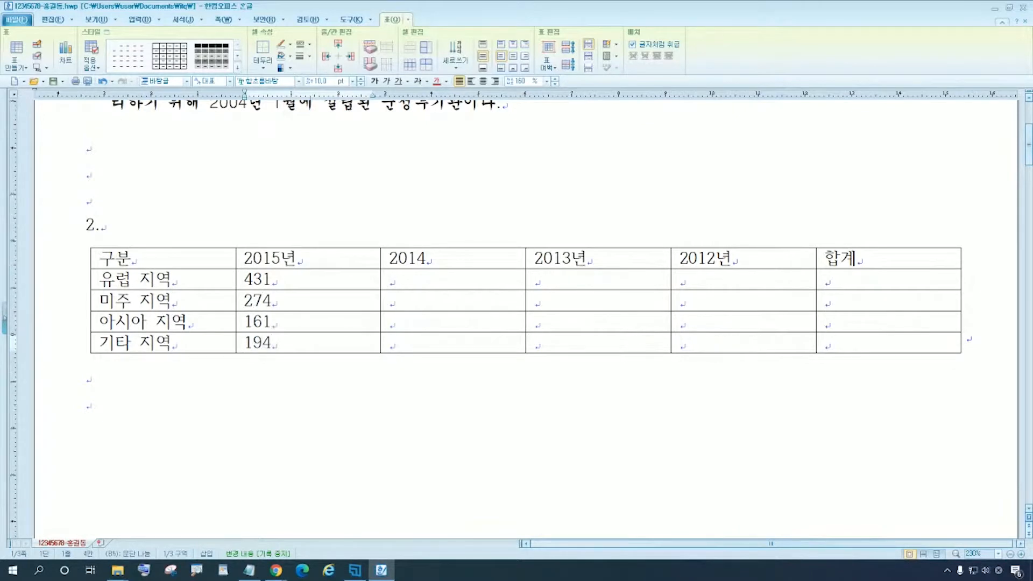
Fill the 2014 column from 유럽 지역 down to 기타 지역 with 342, 254, 297 and 219
key(Right)
key(Up)
key(Up)
key(Up)
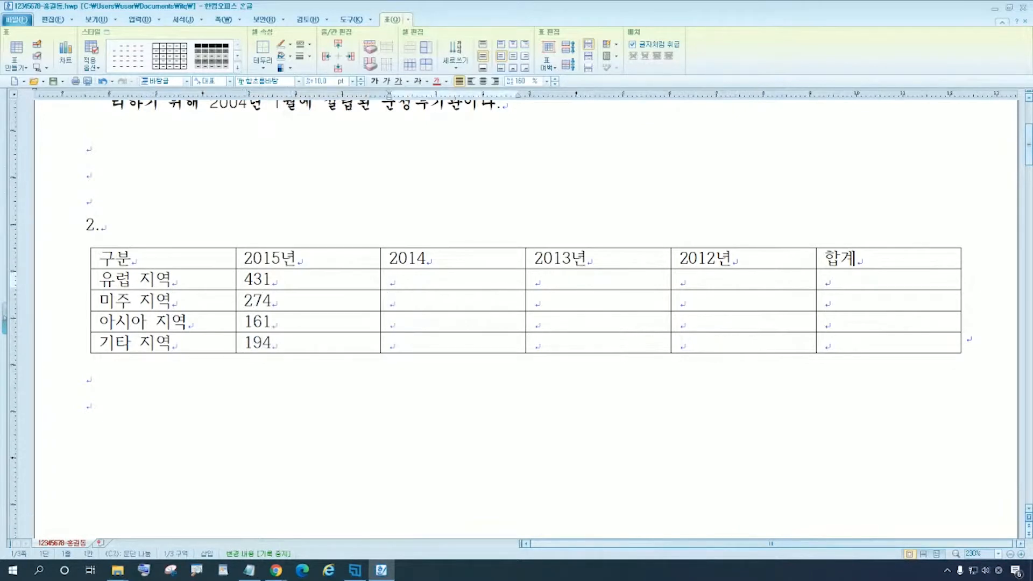
text(342)
key(Down)
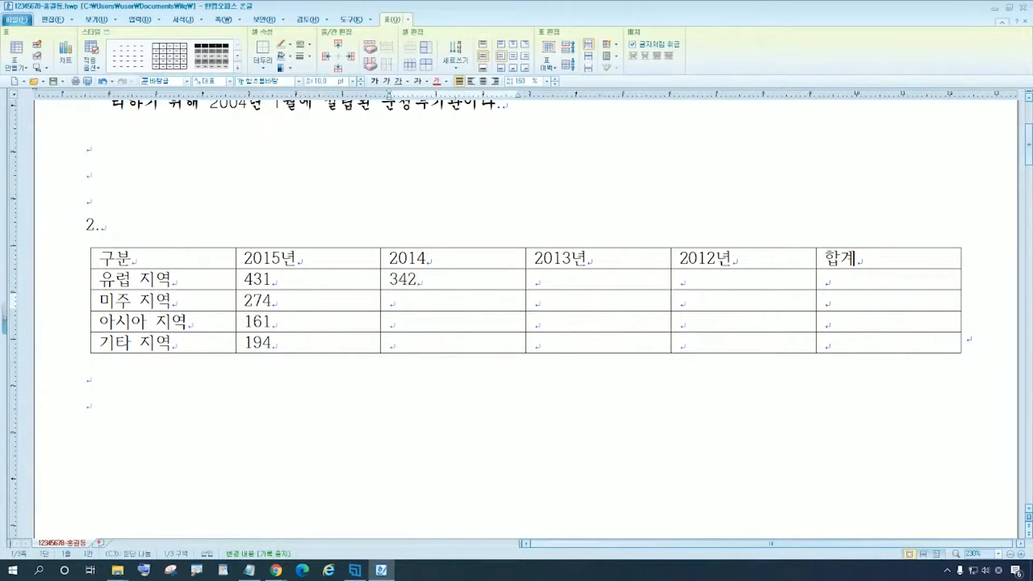
text(254)
key(Down)
text(297)
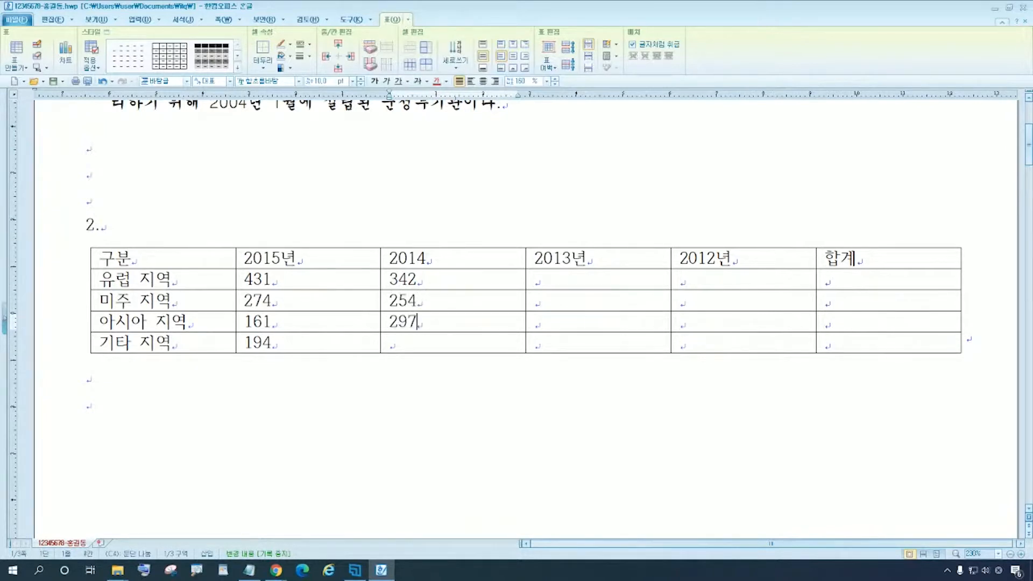
key(Down)
text(219)
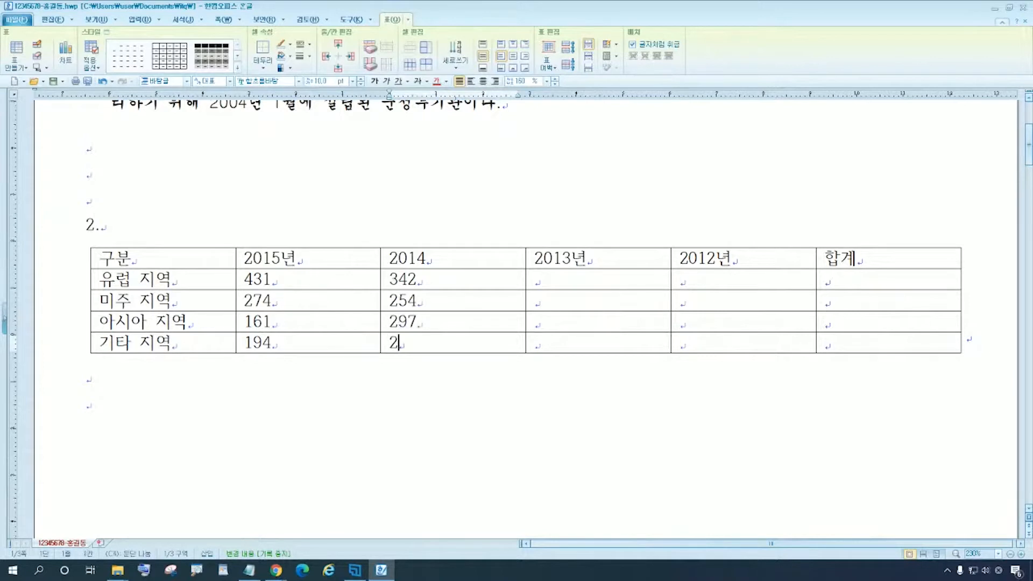
Fill the 2013년 column from 유럽 지역 down to 기타 지역 with 307, 463, 334 and 232
key(Right)
key(Up)
key(Up)
key(Up)
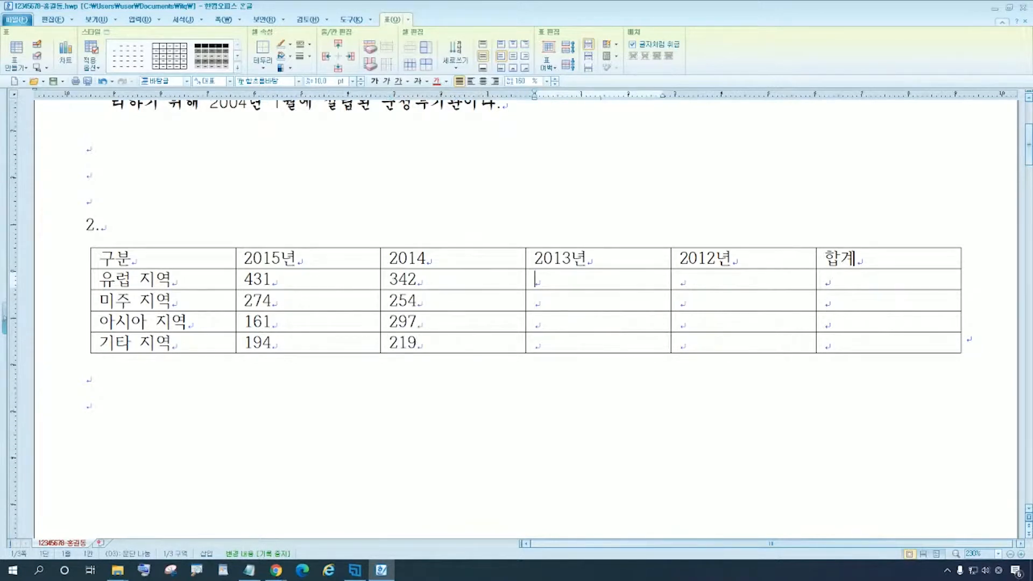
text(307)
key(Down)
text(463)
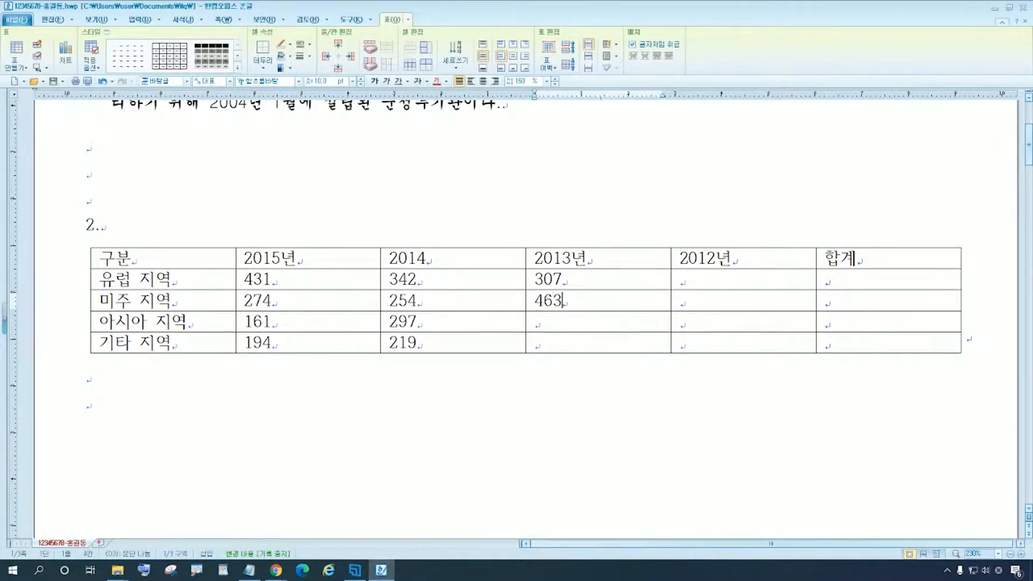
key(Down)
text(334)
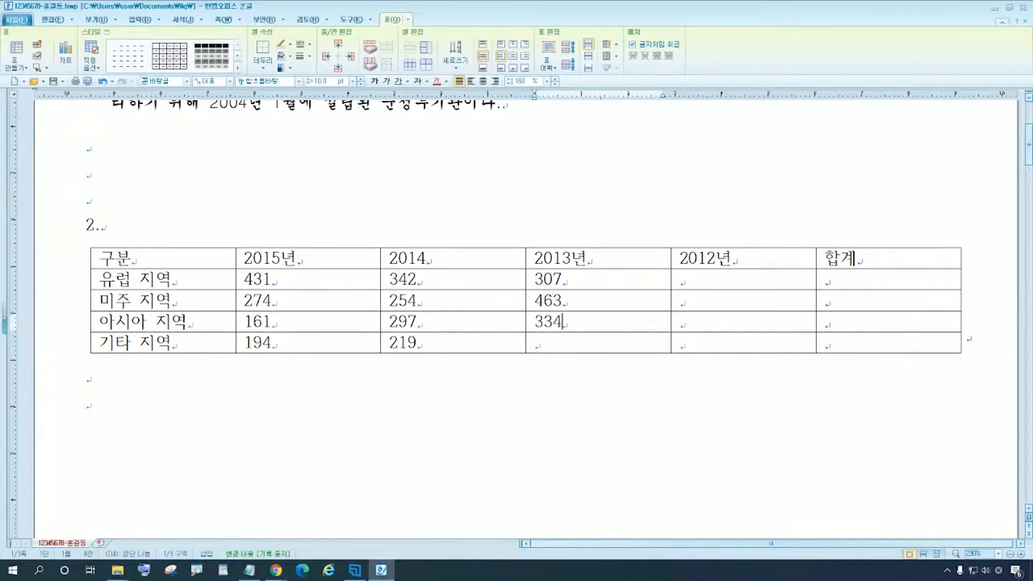
key(Down)
key(Right)
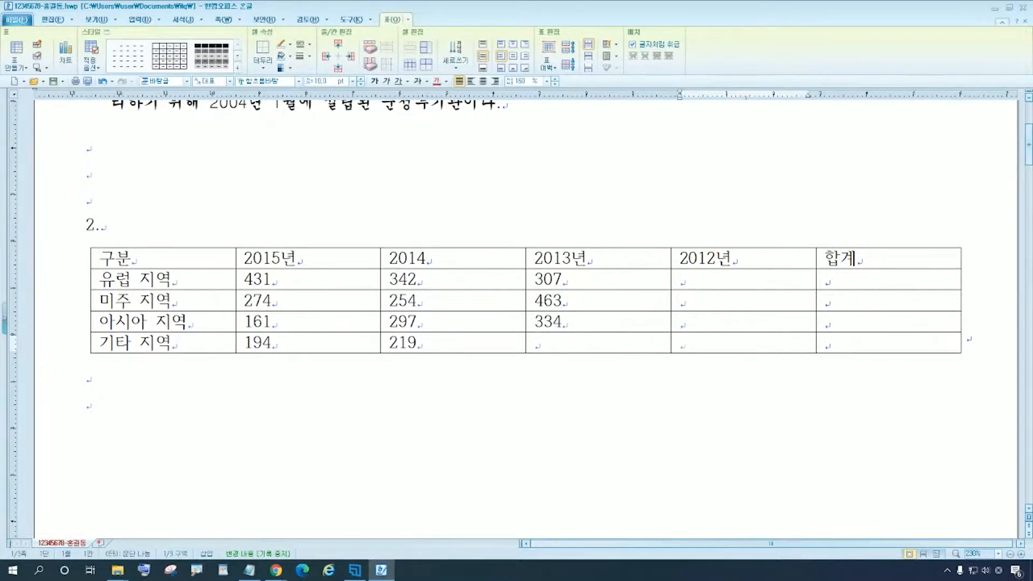
key(Left)
text(232)
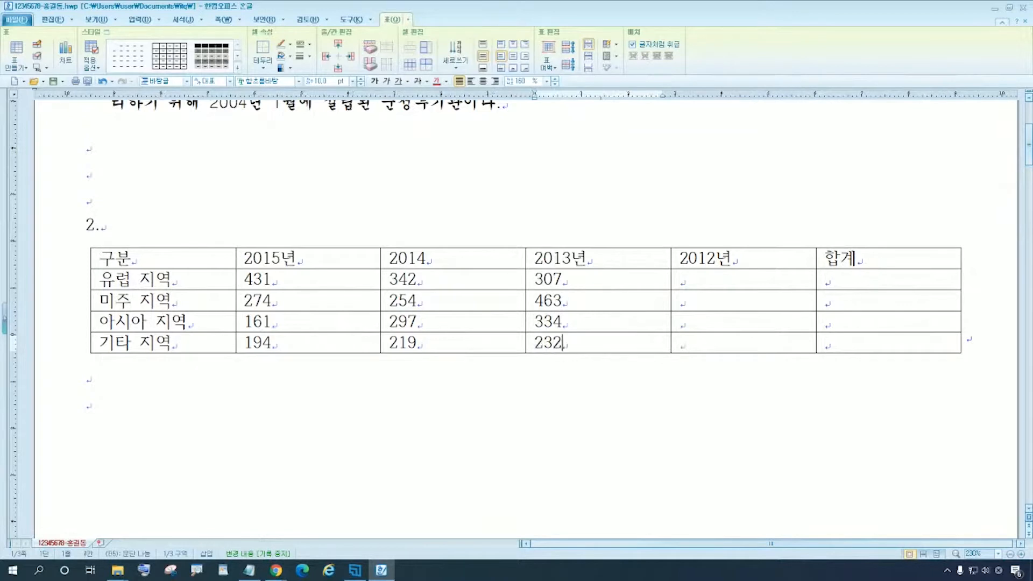
Fill the 2012년 column from 유럽 지역 down to 기타 지역 with 319, 297, 354 and 242
key(Right)
key(Up)
key(Up)
key(Up)
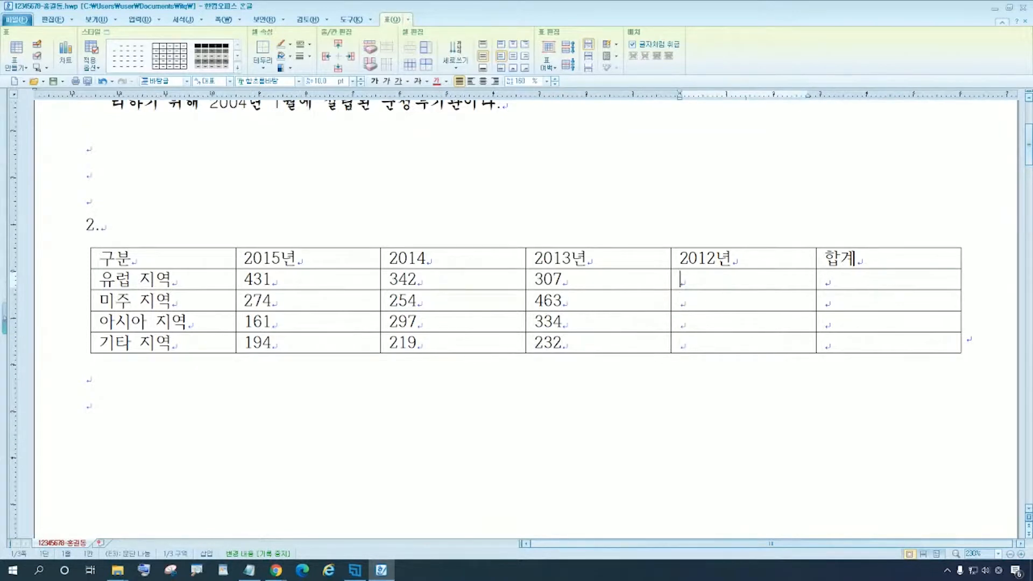
text(319)
key(Down)
text(297)
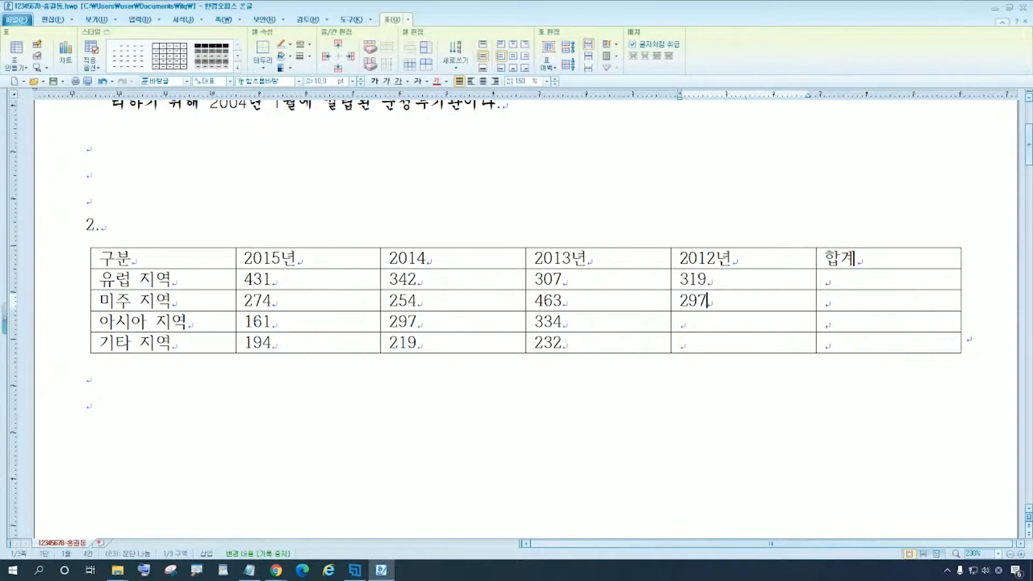
key(Down)
text(354)
key(Down)
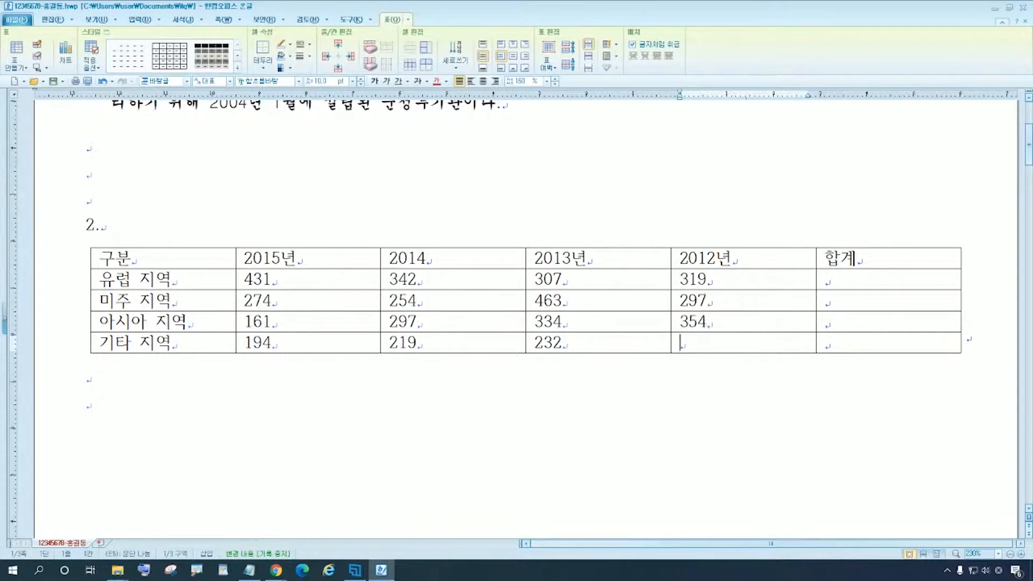
text(242)
key(Tab)
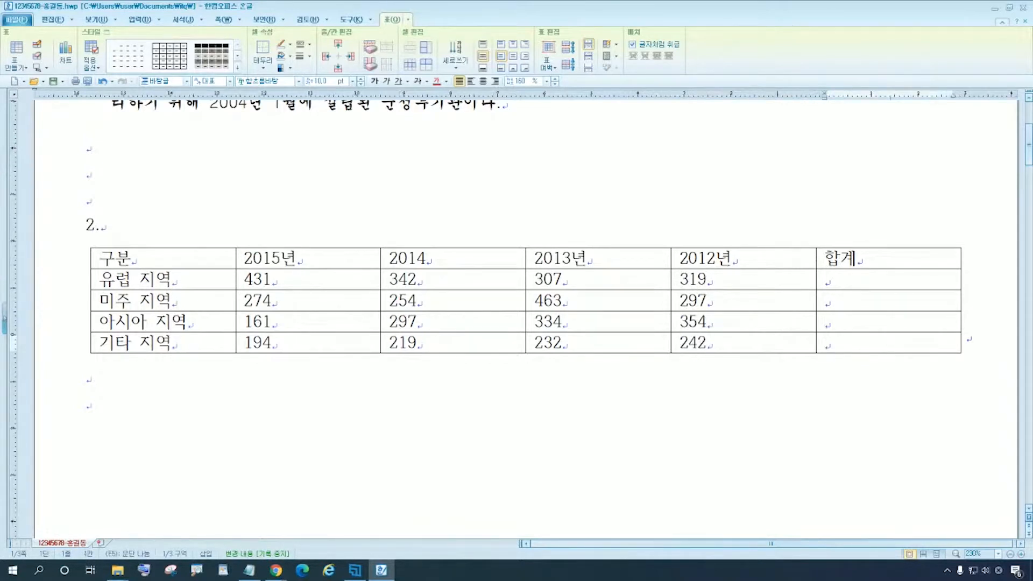
key(F5)
key(F5)
key(F5)
click(89, 405)
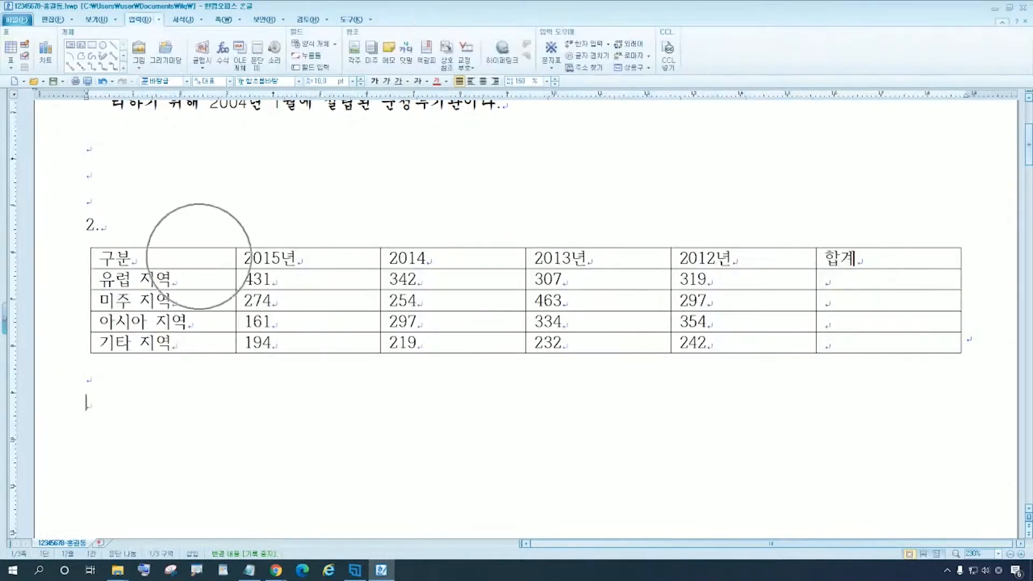
drag(201, 257, 888, 342)
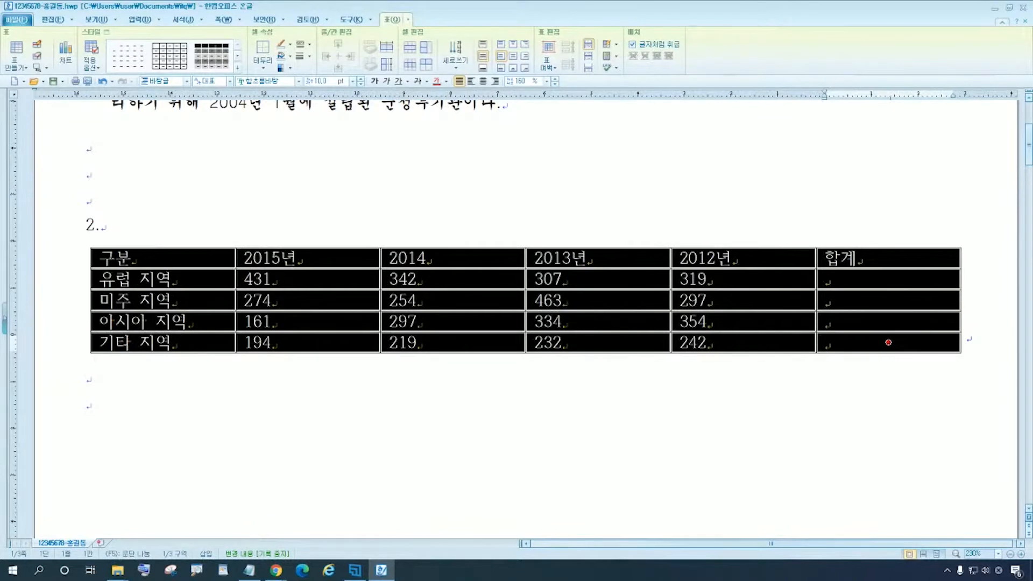
click(89, 406)
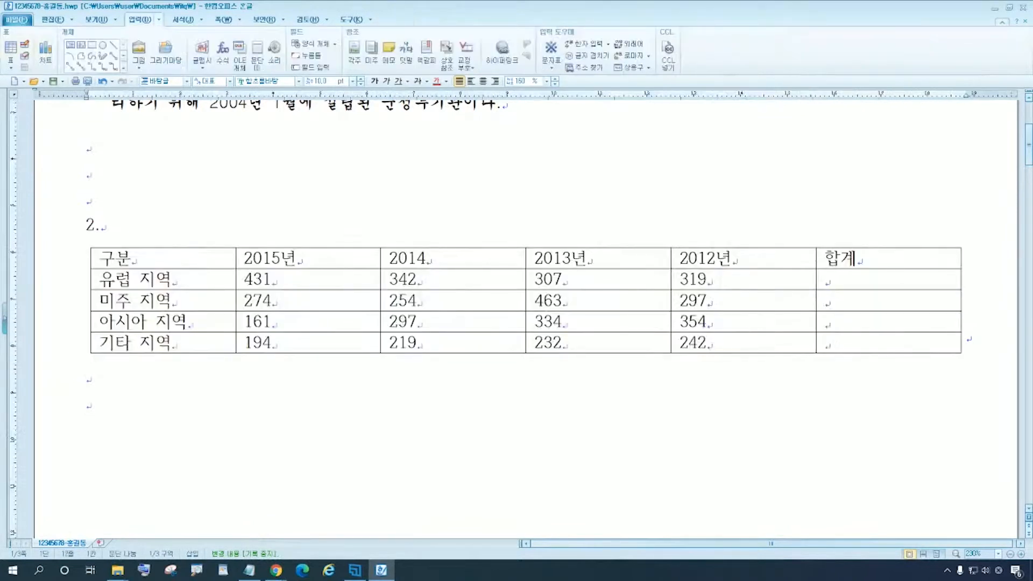
click(133, 258)
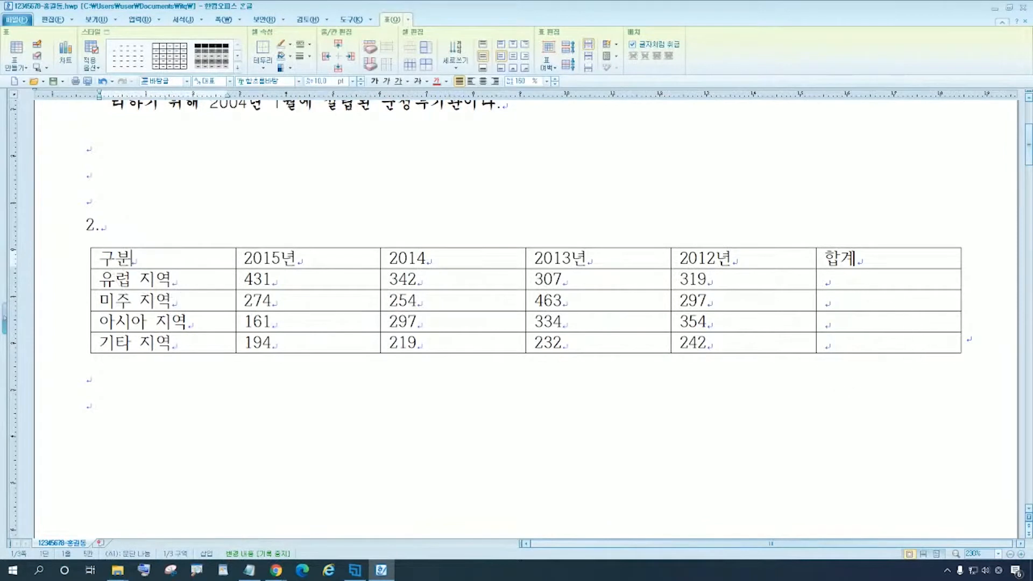
shift+click(888, 342)
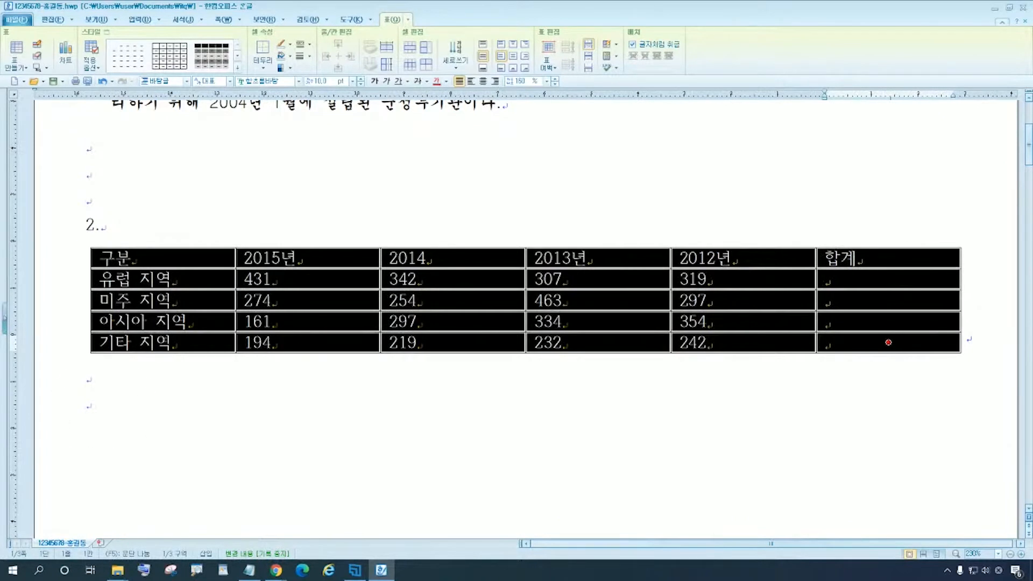
click(102, 406)
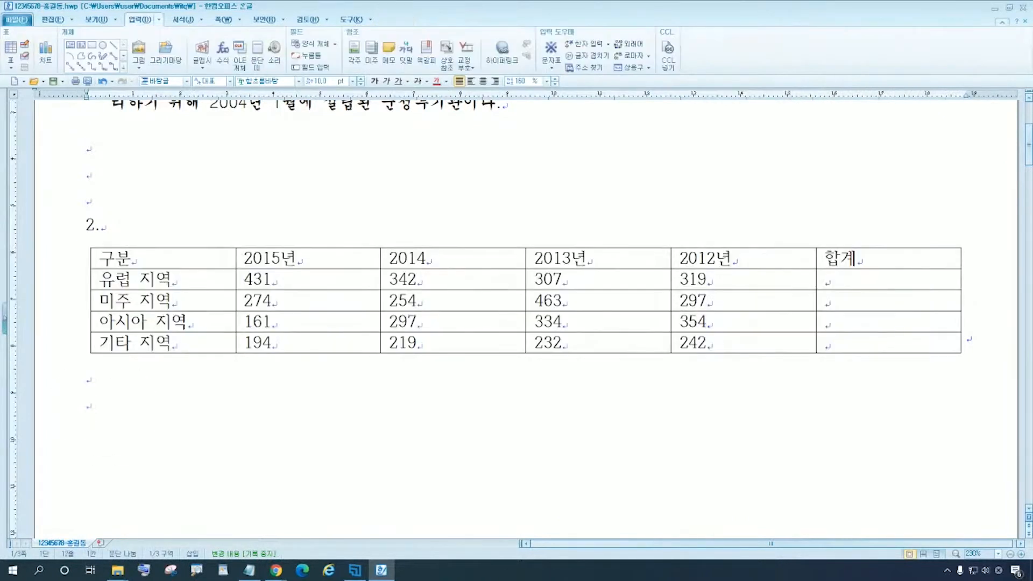
Center-align the text in all cells of the table and clear the cell selection
click(132, 260)
key(ctrl)
key(ctrl)
key(ctrl)
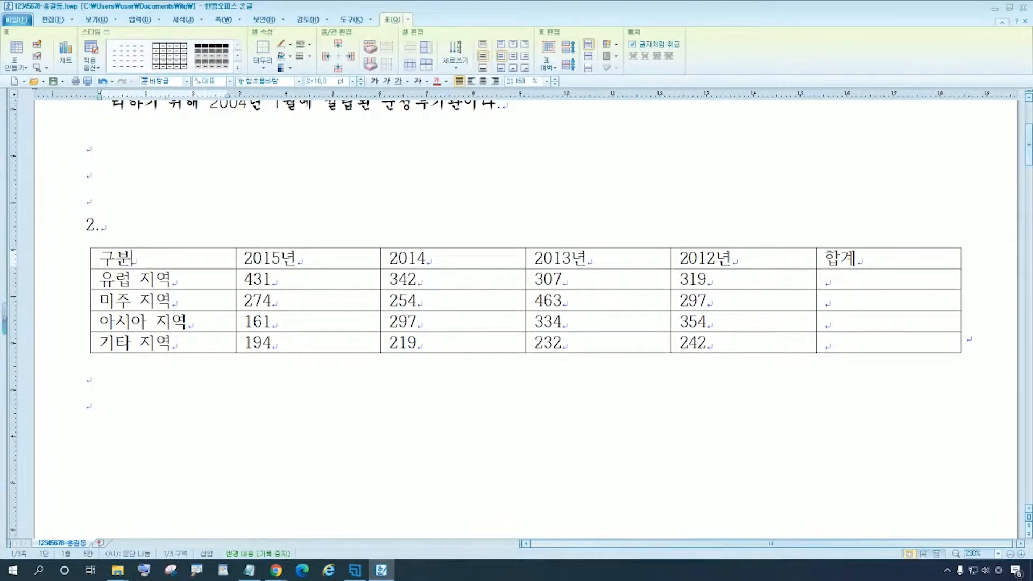
key(F5)
shift+click(889, 342)
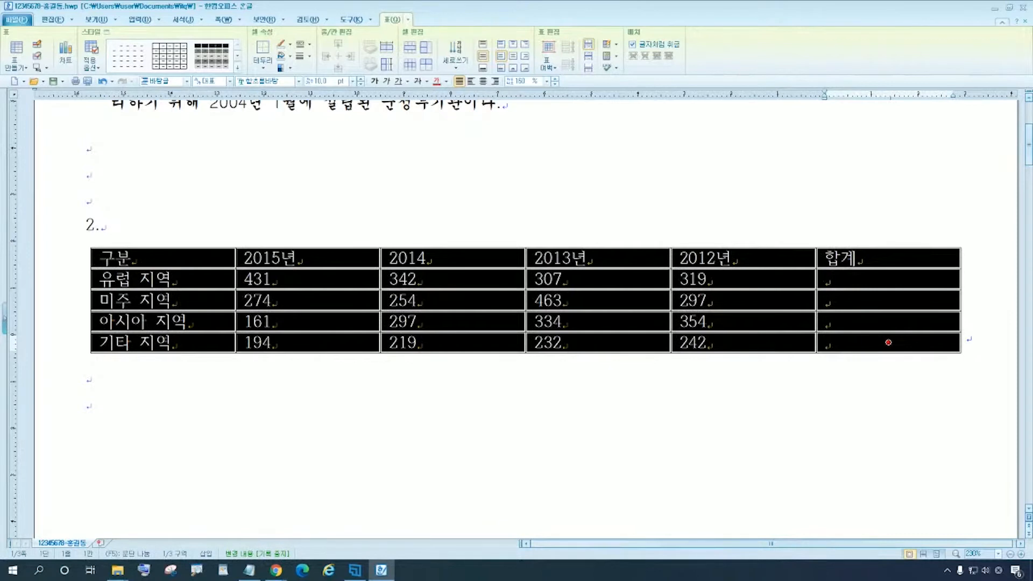
click(483, 82)
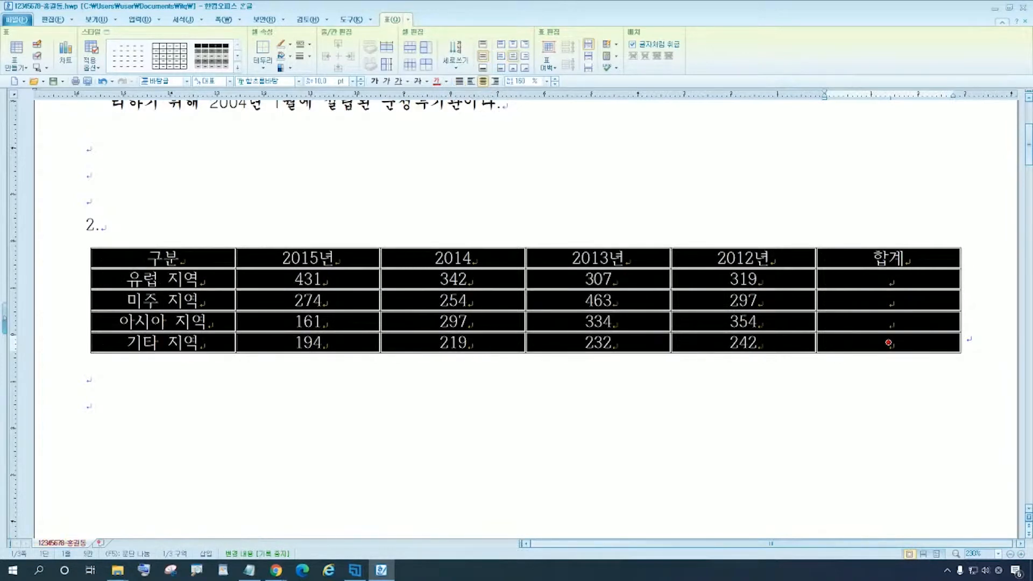
click(90, 405)
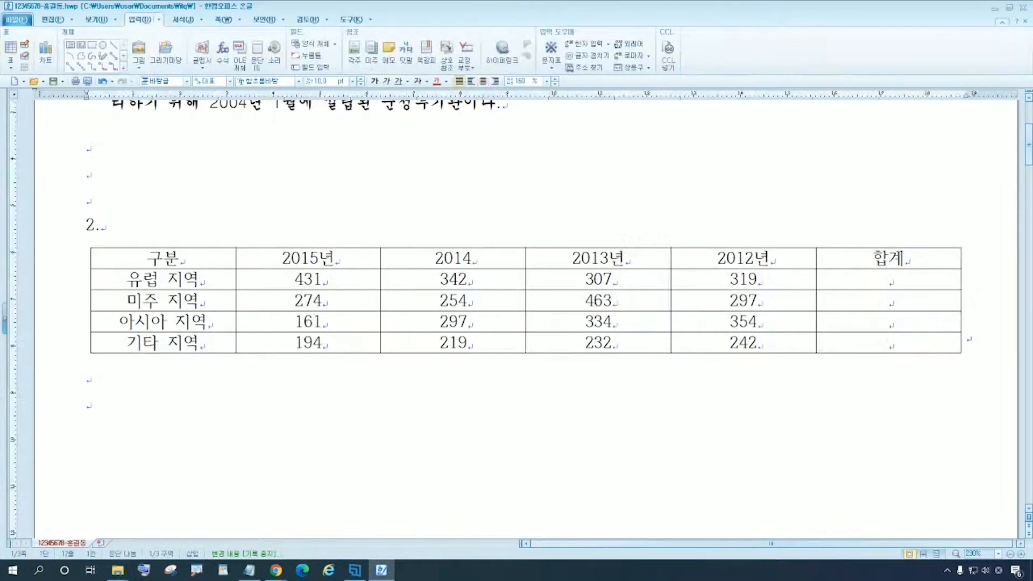
click(889, 280)
click(889, 301)
click(889, 343)
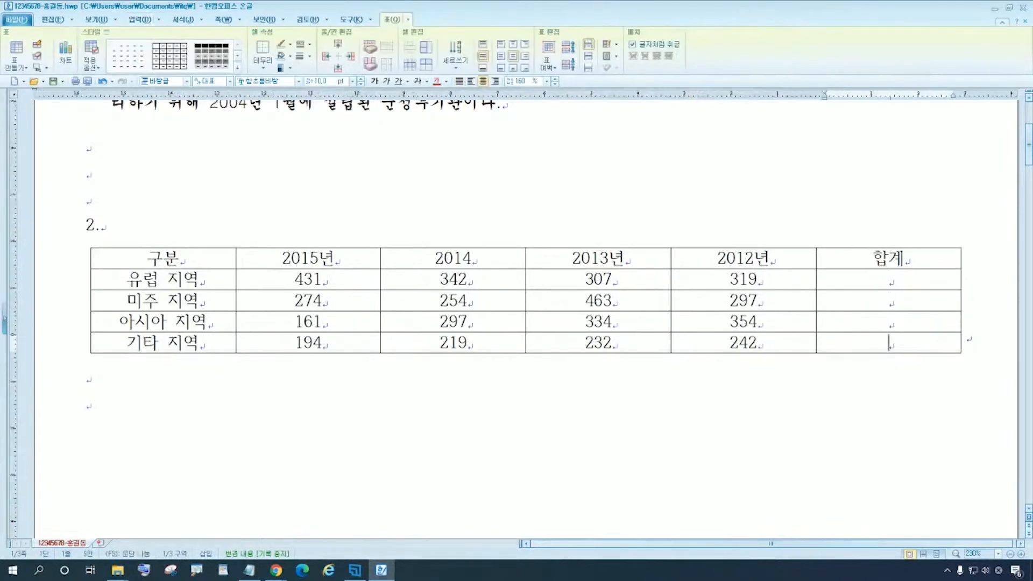
key(ctrl)
Right-align the cells from the 2015년 column through the 합계 column in all four region rows, and clear the selection
click(324, 279)
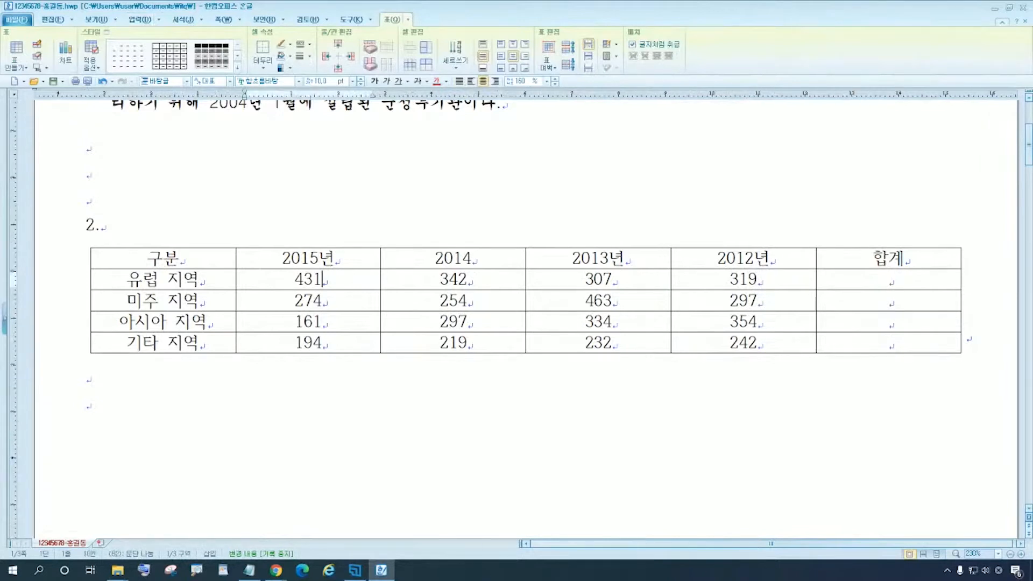
key(ctrl)
key(ctrl)
key(ctrl)
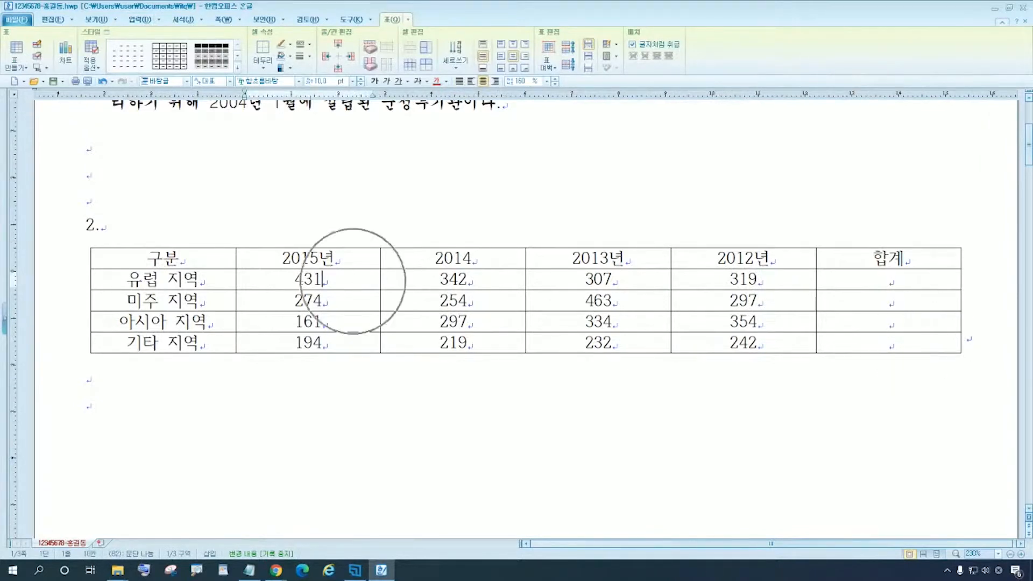
key(ctrl)
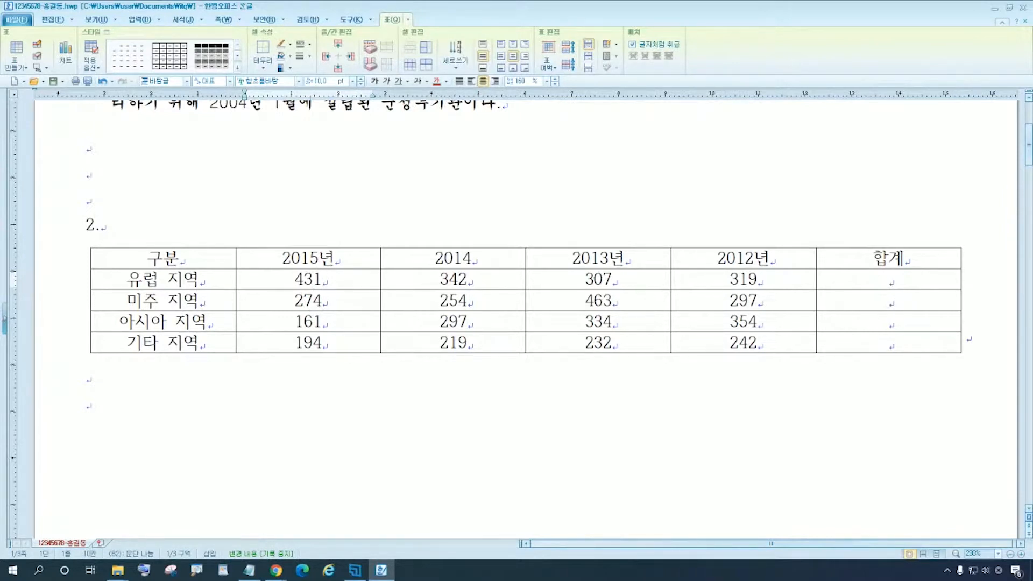
shift+click(889, 343)
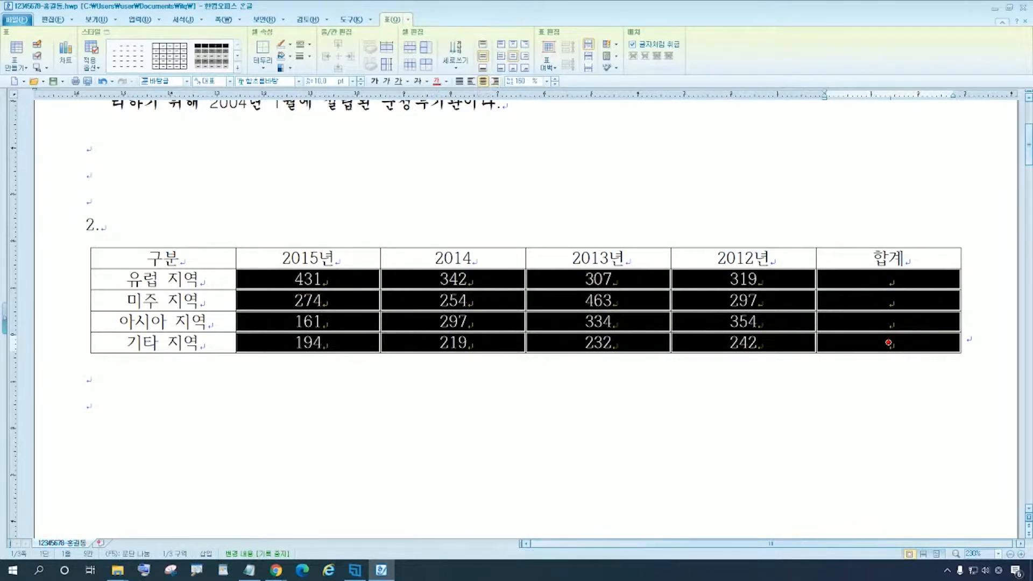
click(495, 82)
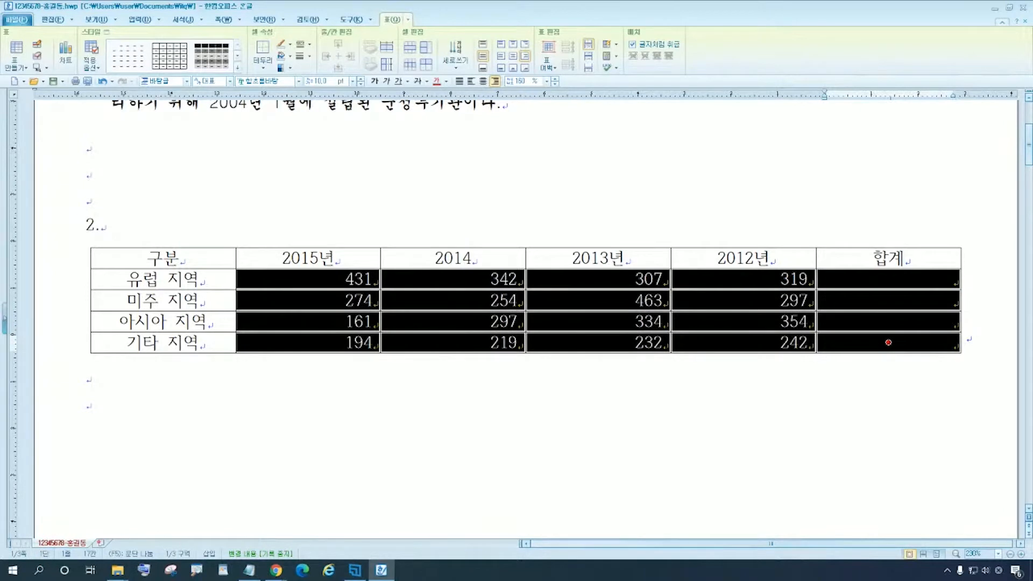
click(87, 405)
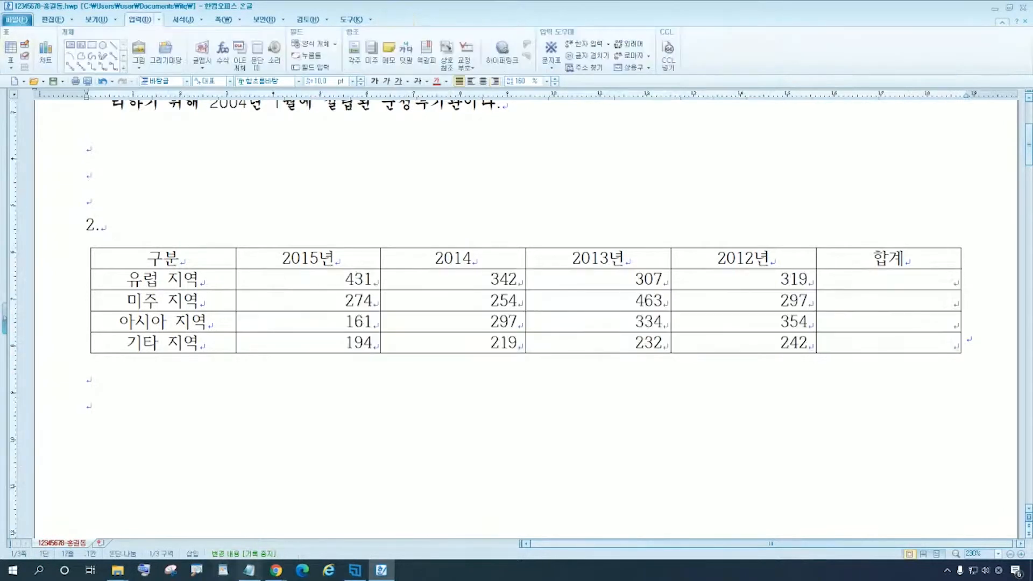
Switch to Notepad, add the line "- 블럭 계산식" under the 2번문제 entry, highlight its text and return to the document
click(249, 571)
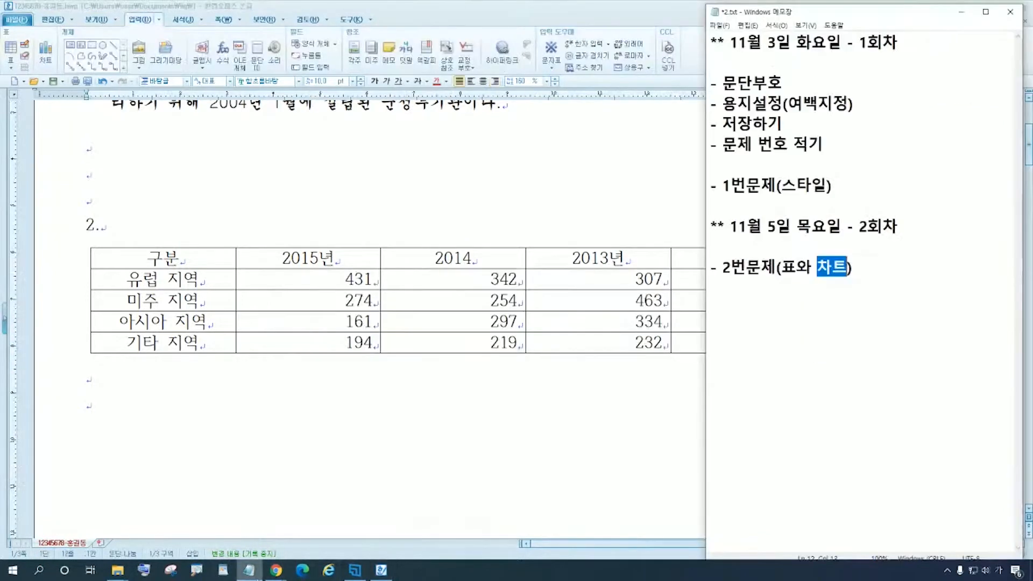
click(871, 269)
key(Return)
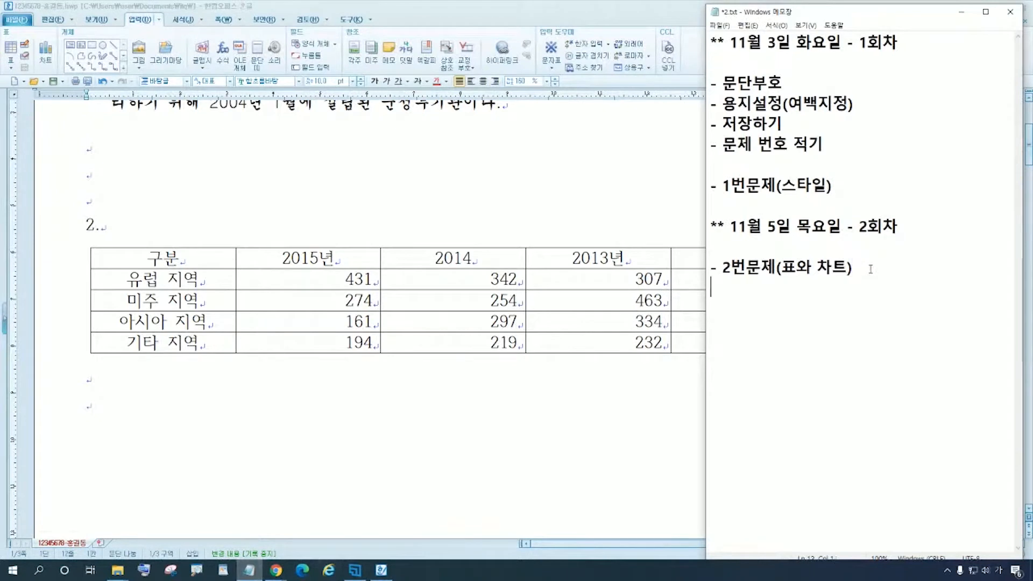
text(- 블럭)
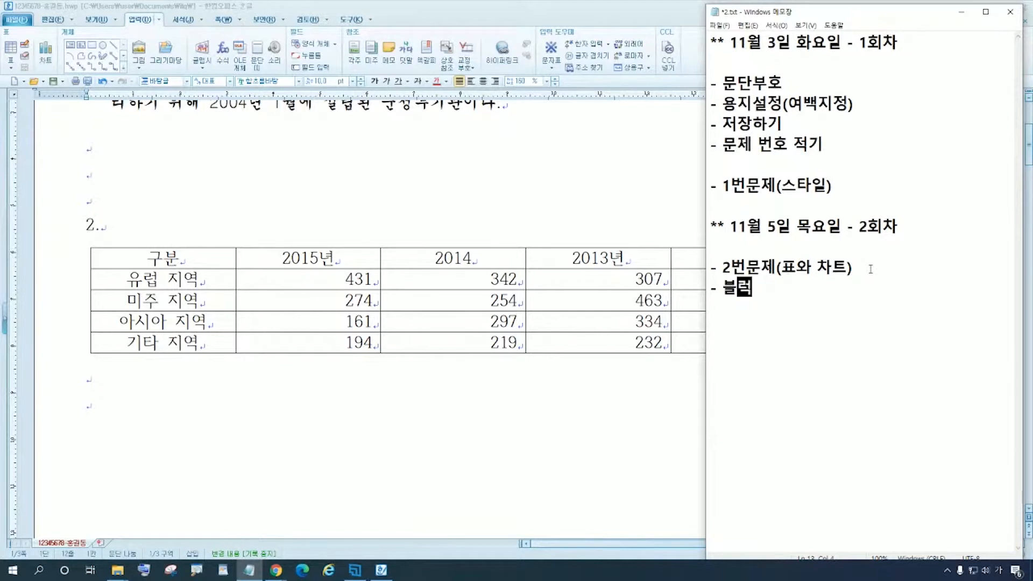
text(계산식)
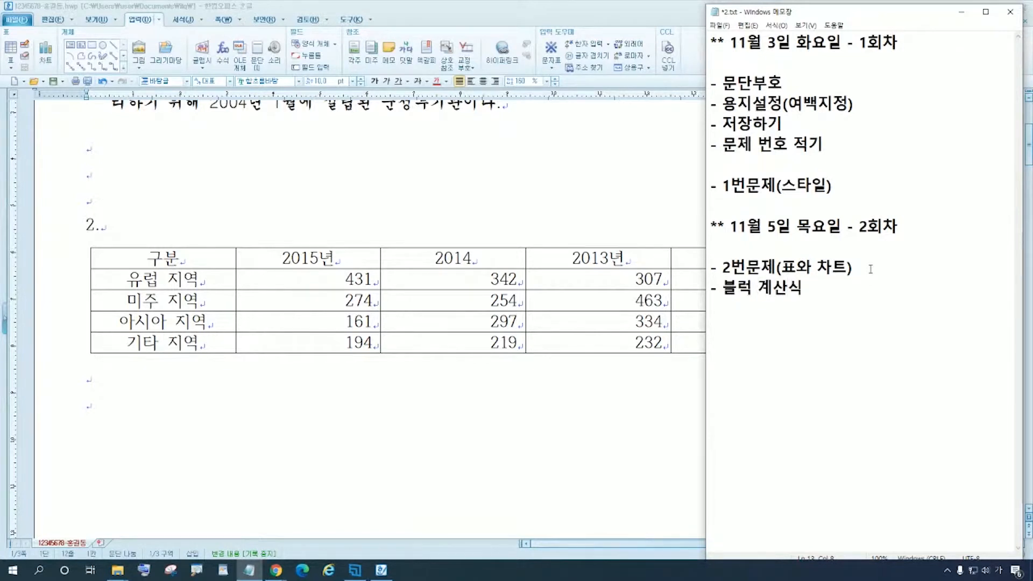
drag(820, 295, 728, 298)
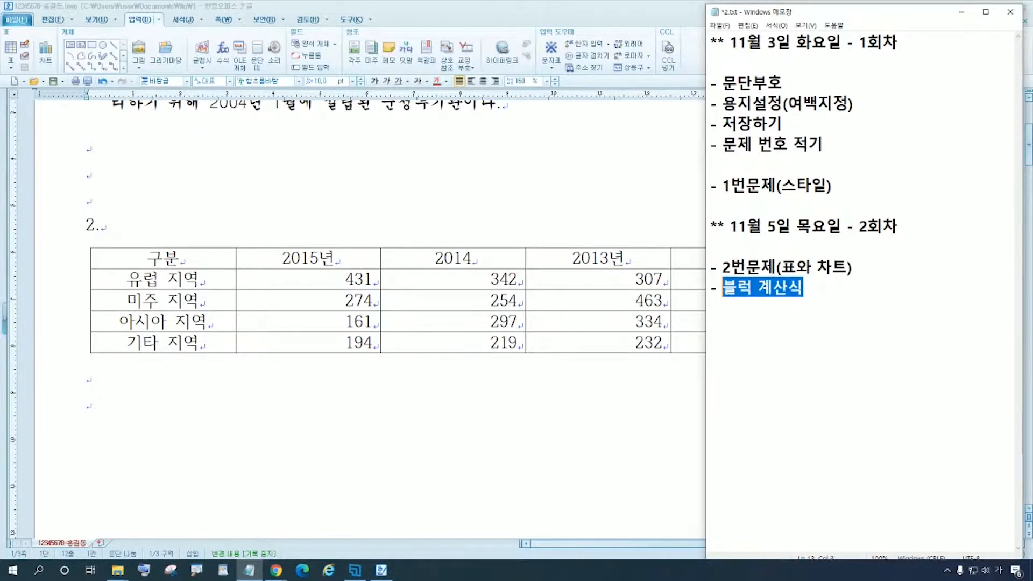
key(alt+Tab)
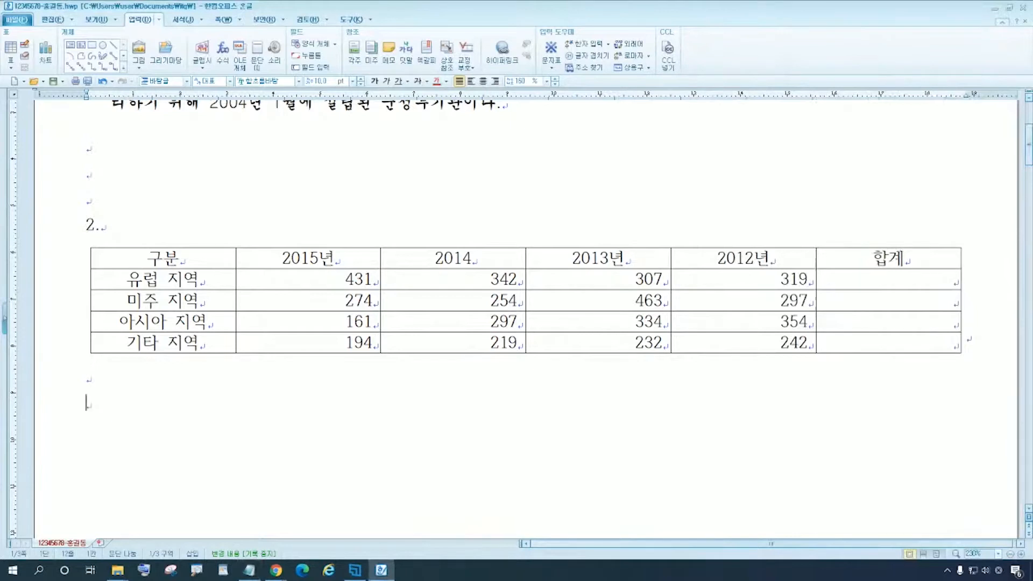
click(370, 279)
drag(365, 279, 744, 279)
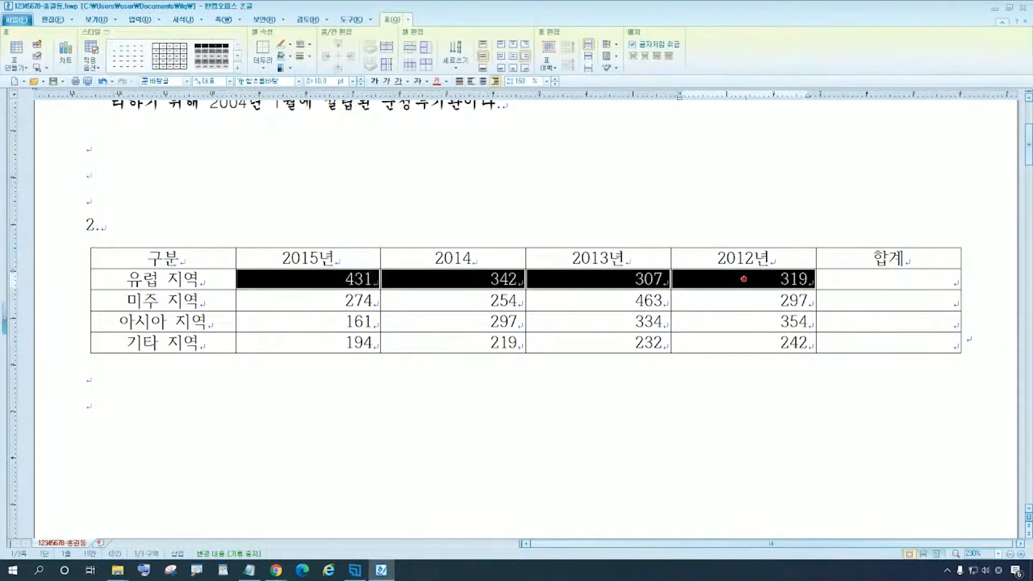
key(Right)
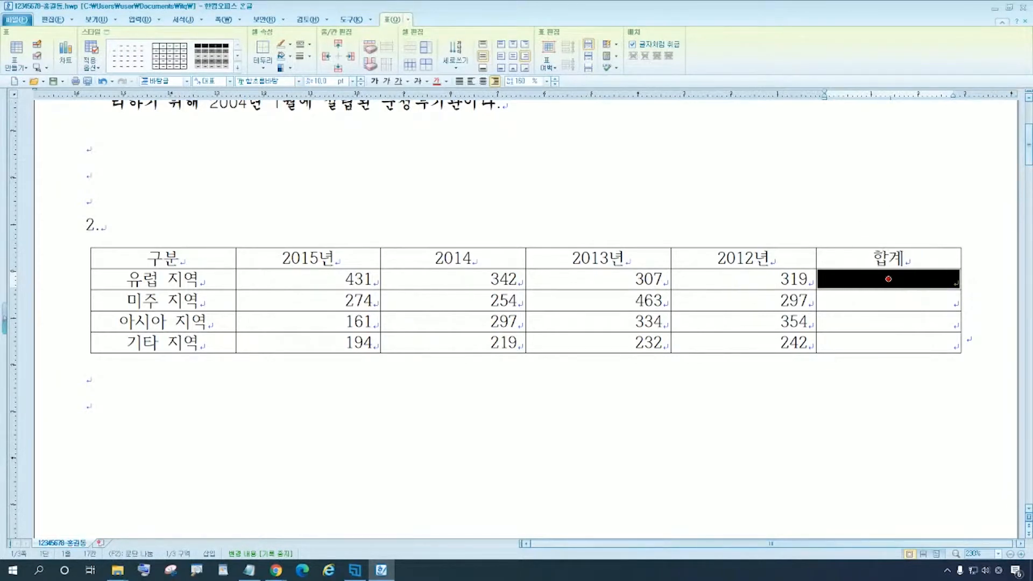
click(87, 406)
drag(301, 300, 744, 301)
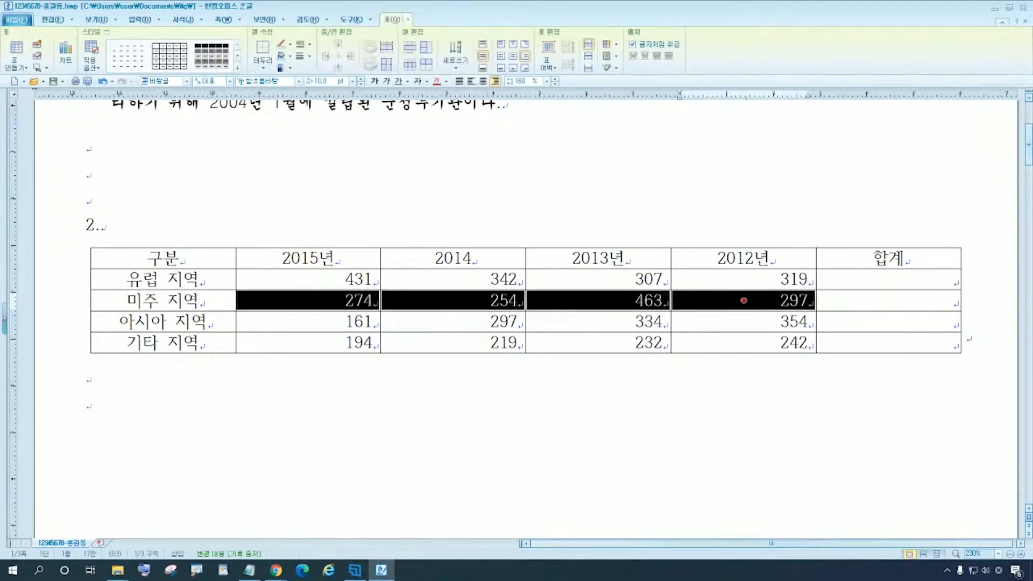
click(826, 301)
click(87, 378)
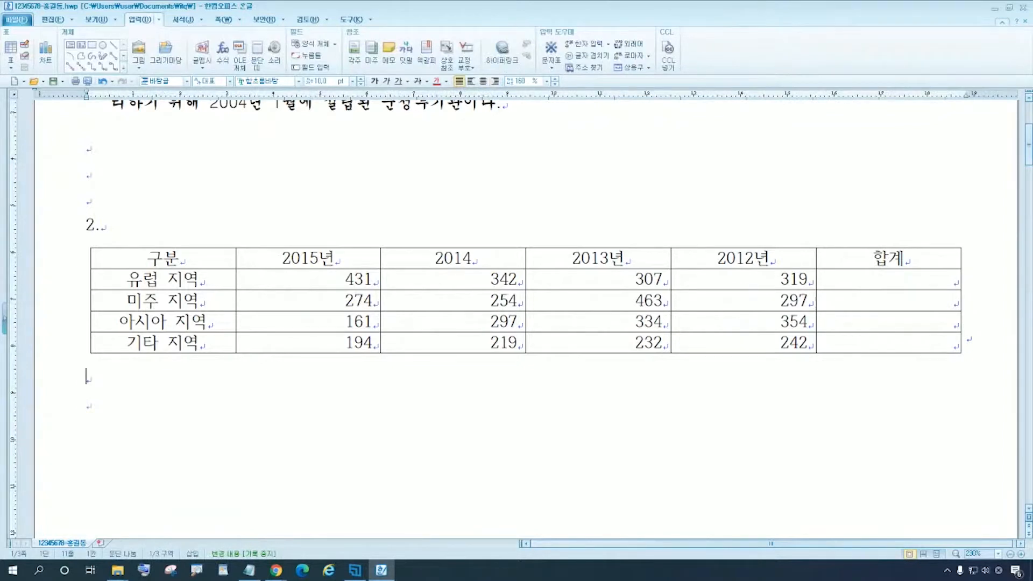
drag(353, 279, 889, 342)
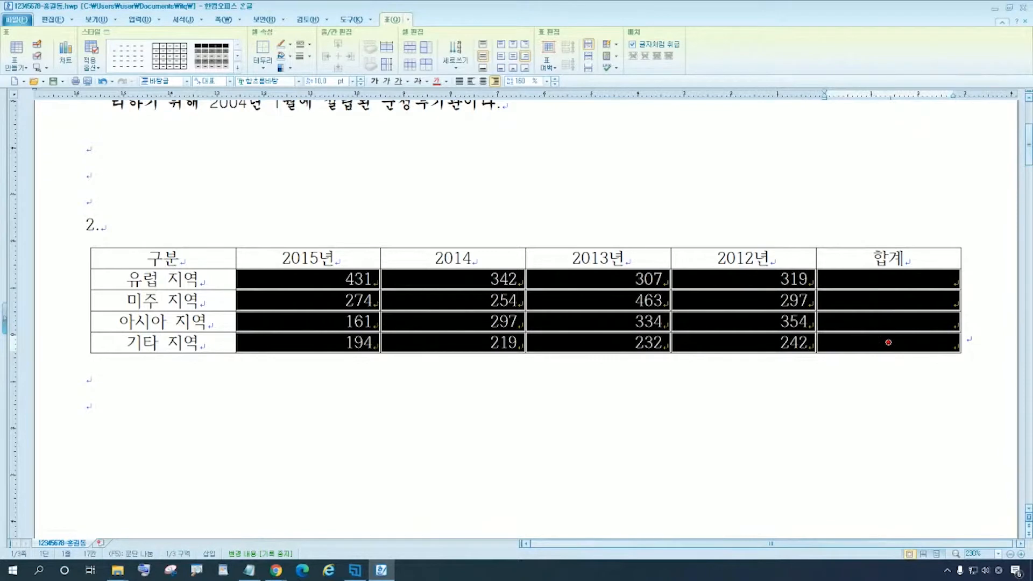
right_click(888, 342)
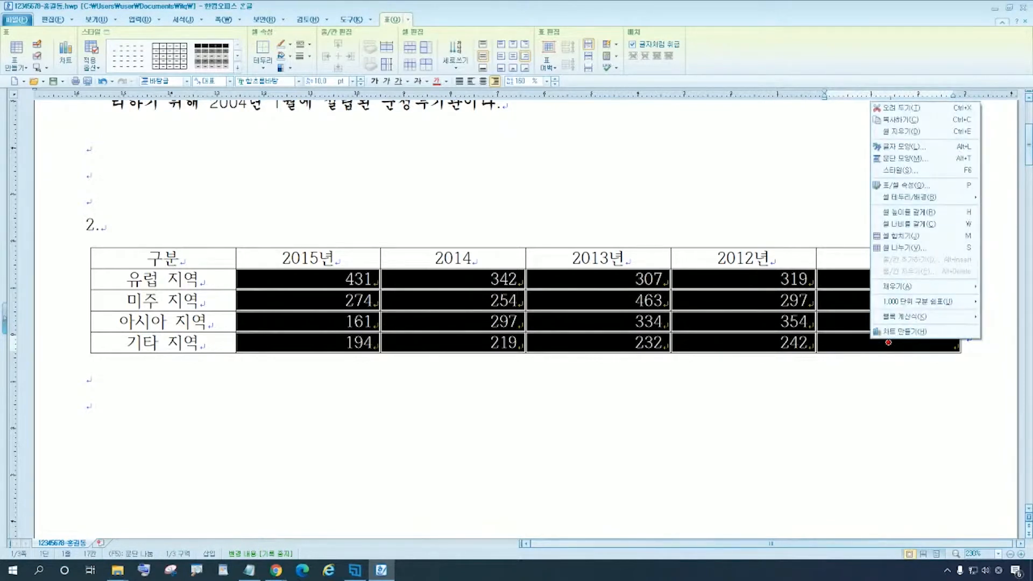
right_click(865, 333)
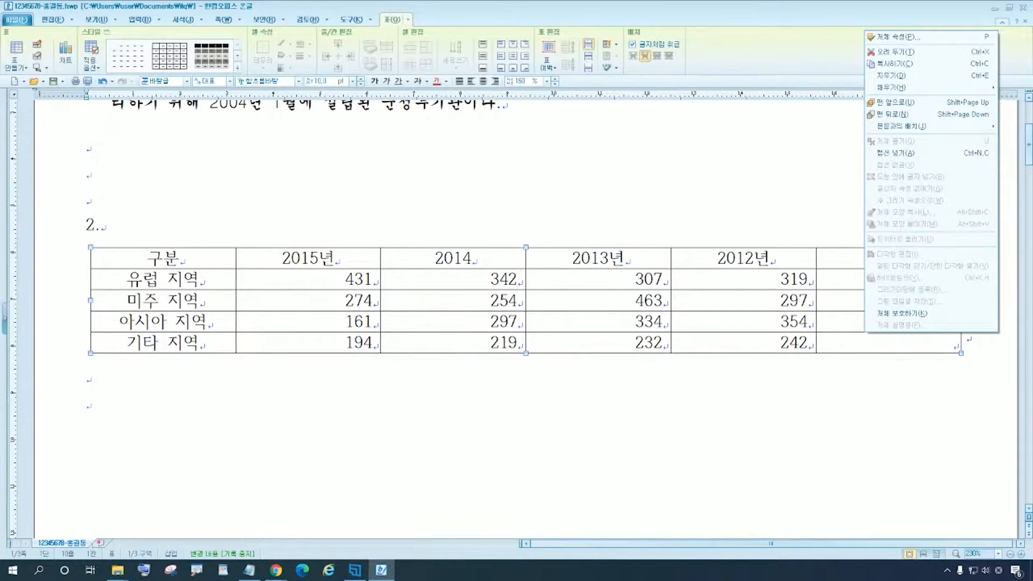
click(87, 403)
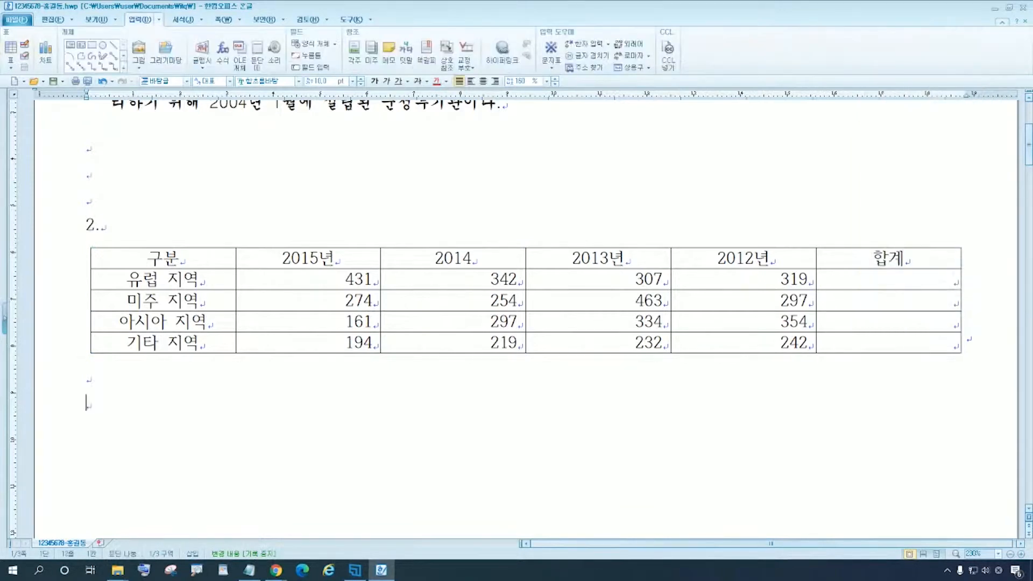
Fill the 합계 column with a block sum (블록 합계) over the 2015년 to 합계 cells of all four region rows
drag(312, 278, 888, 342)
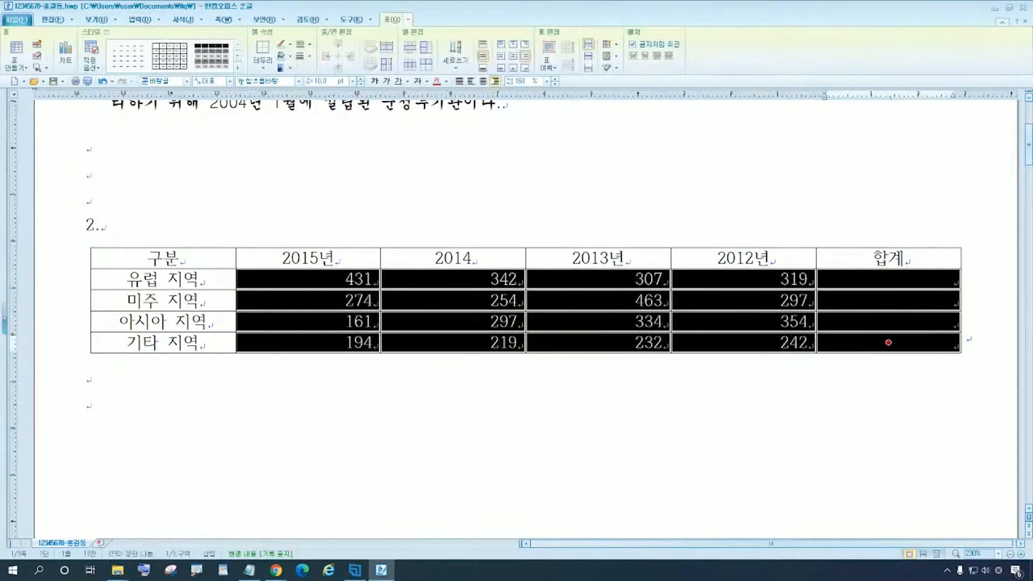
right_click(889, 342)
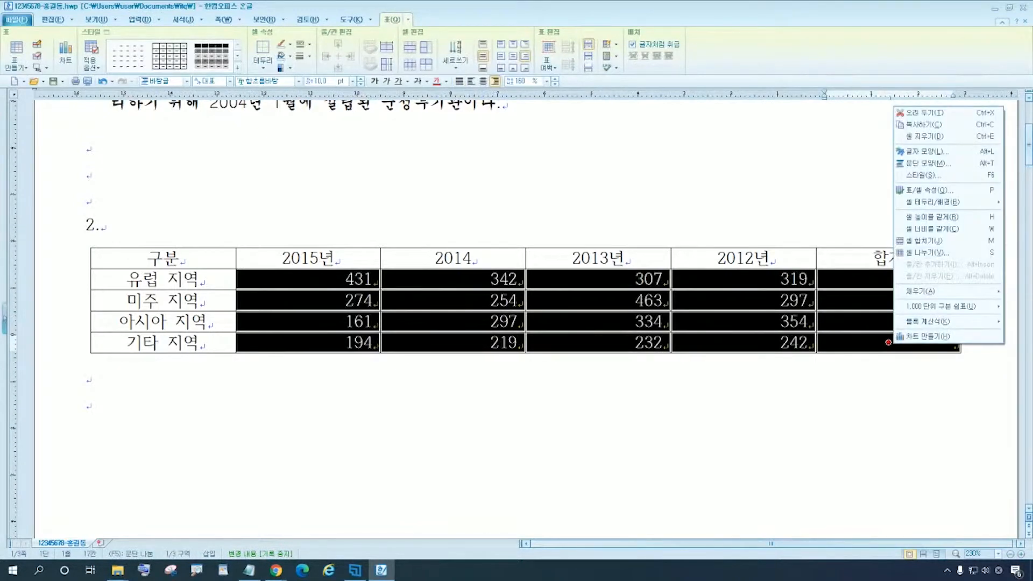
mouse_move(957, 326)
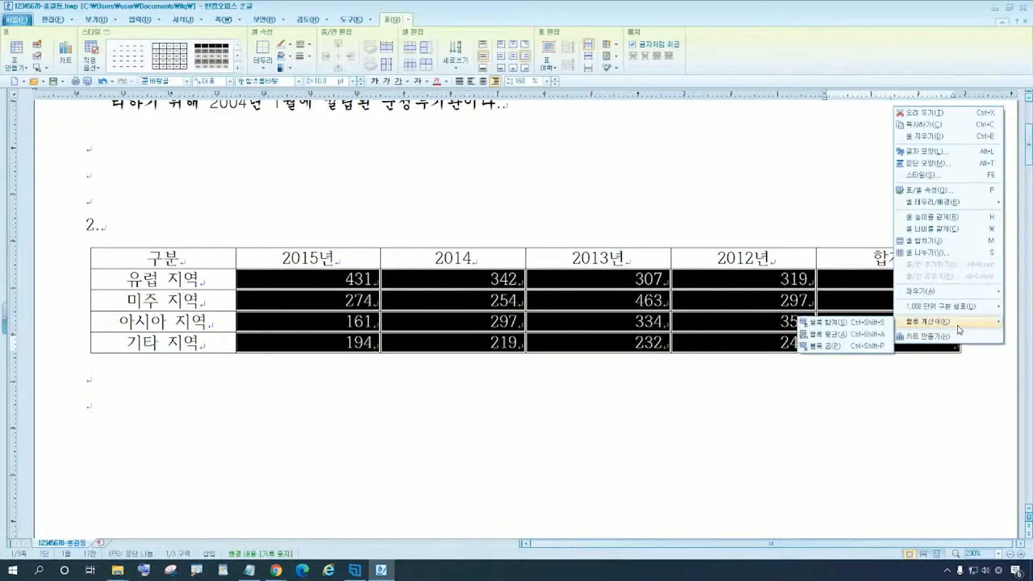
click(865, 323)
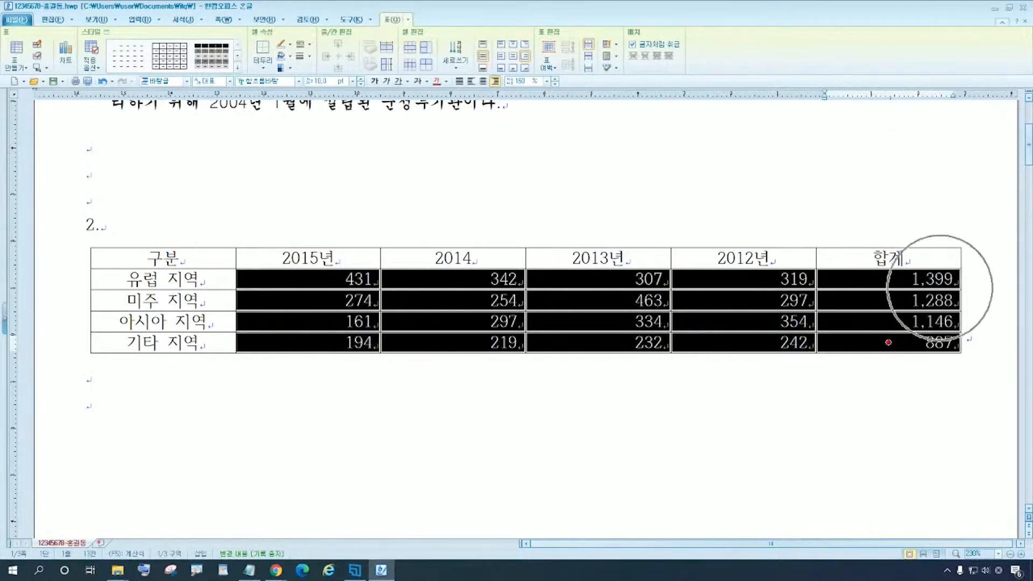
click(87, 402)
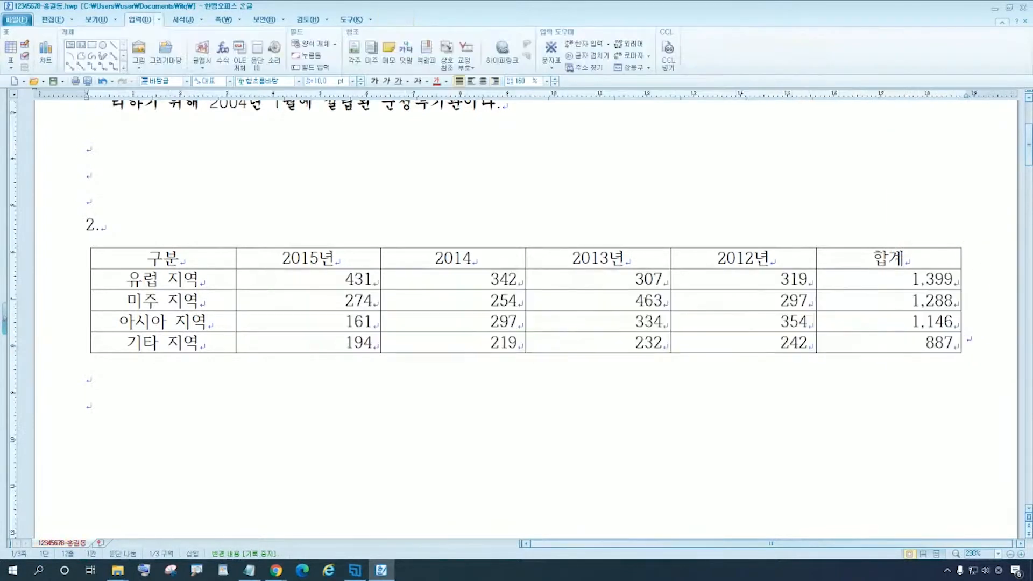
click(925, 279)
click(925, 300)
click(925, 321)
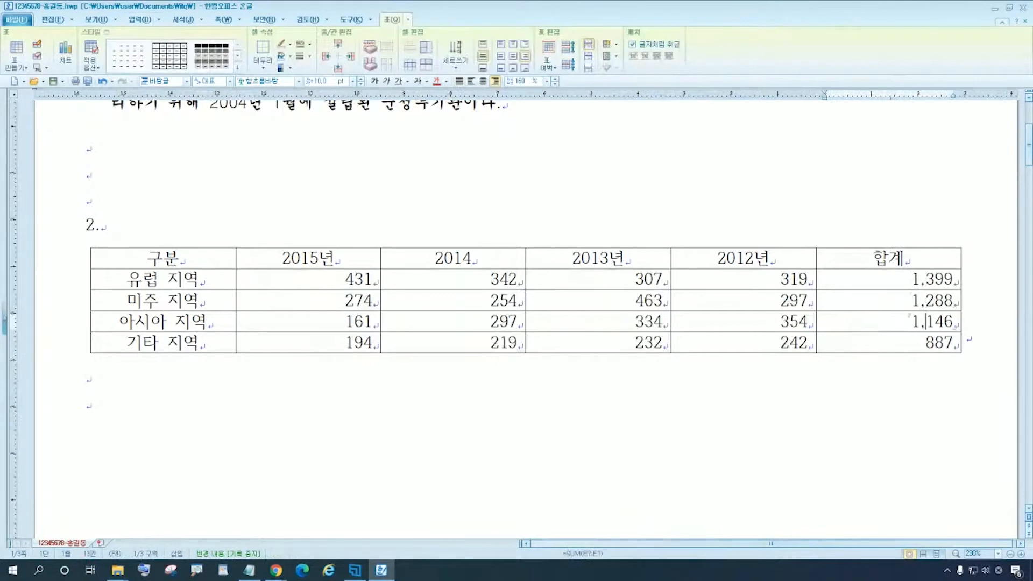
click(926, 342)
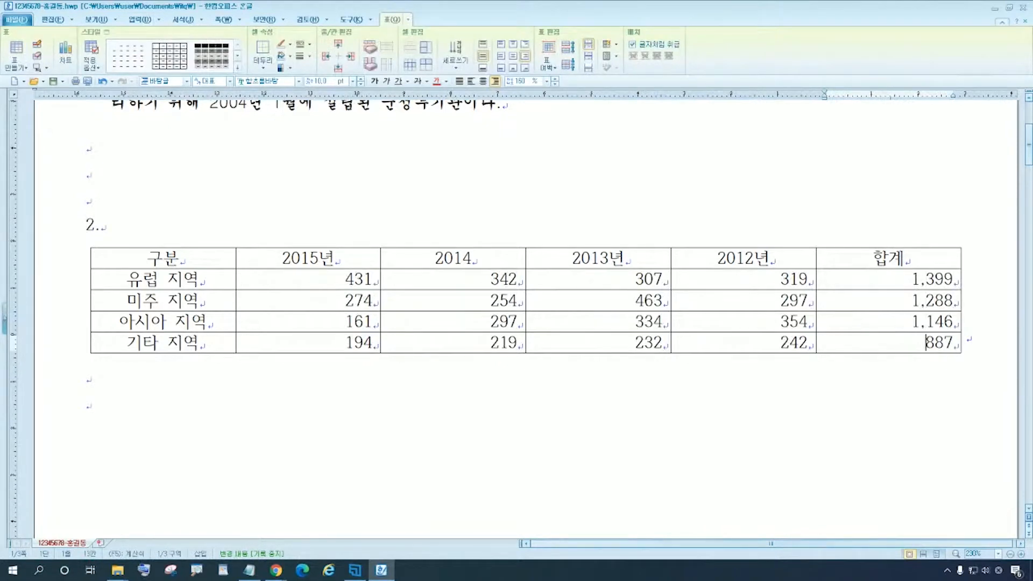
drag(325, 279, 888, 341)
click(89, 404)
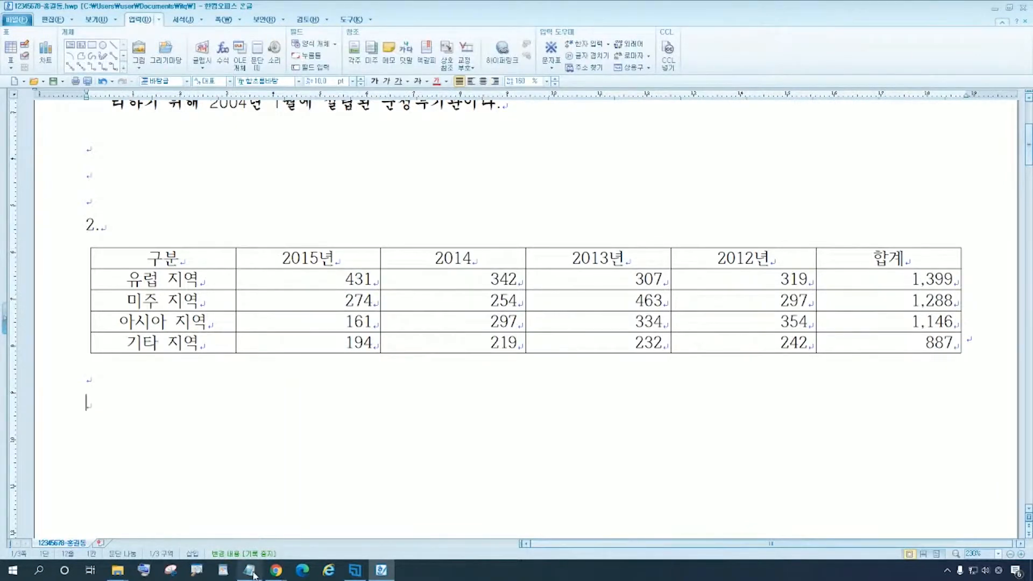
Switch to Notepad and add the line "- 셀 배경색 바꾸기" below the 블럭 계산식 line, followed by a new line
click(250, 511)
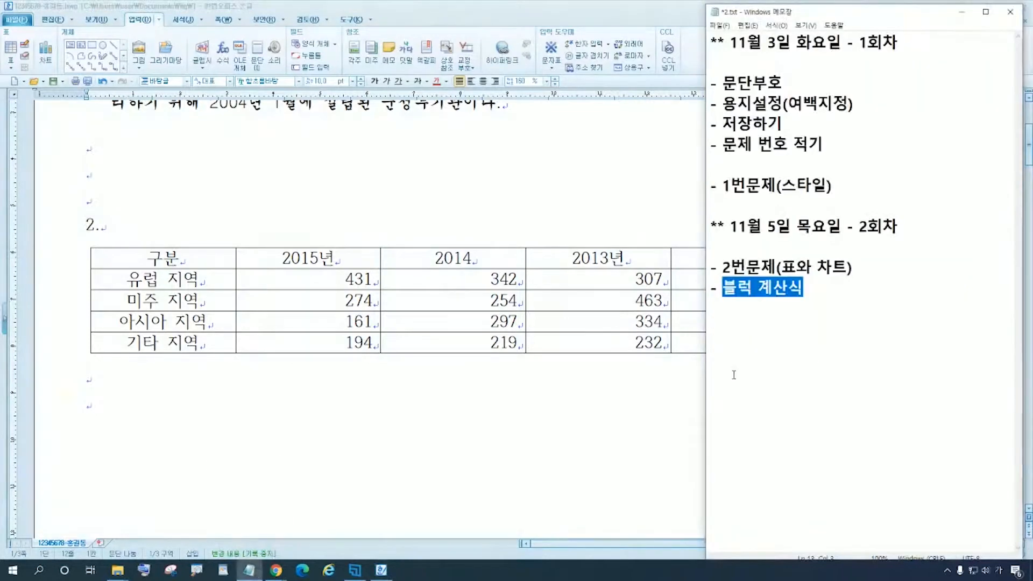
click(807, 291)
key(Return)
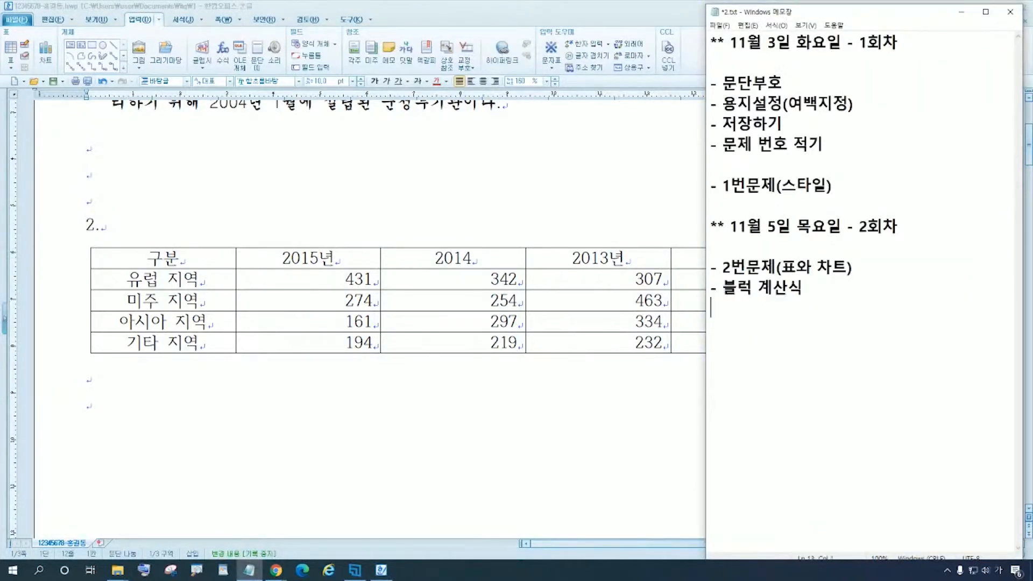
text(- 세ㄹ 배겨ㅇ색 밖)
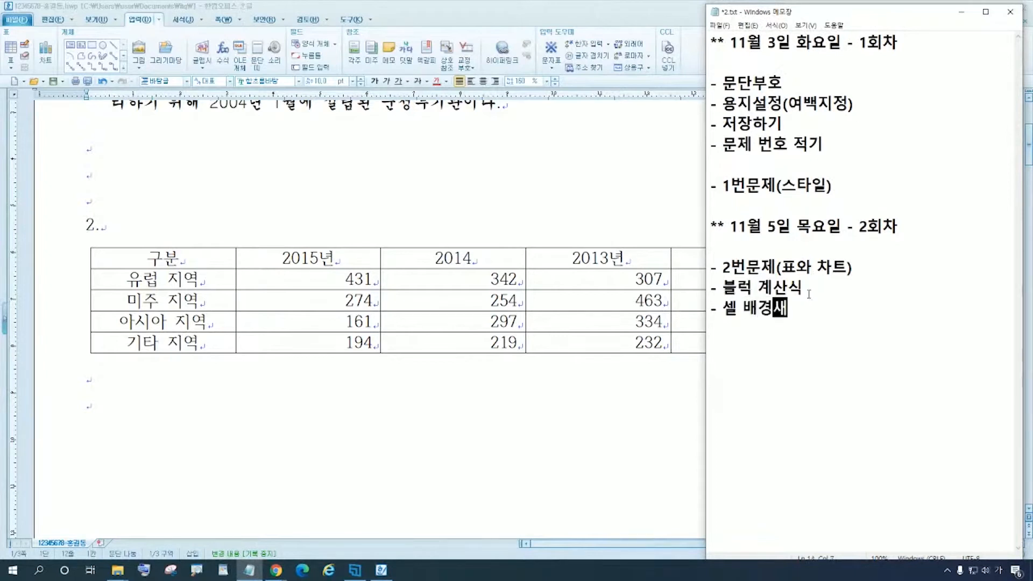
text(ㅜ기)
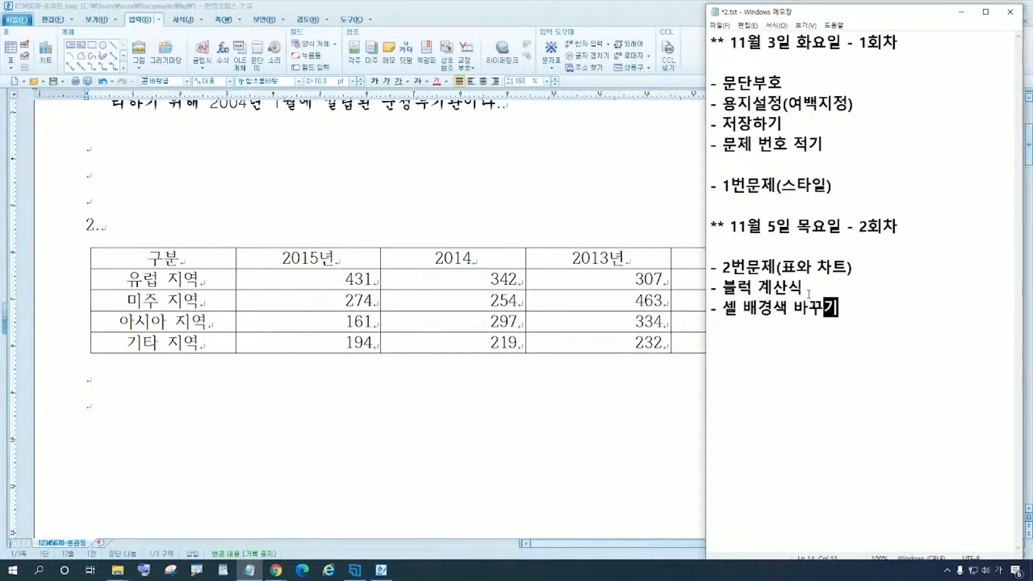
key(Return)
Return to the document, select the cells from 구분 through 2012년 down to the 아시아 지역 row, and open their per-cell background settings
key(alt+Tab)
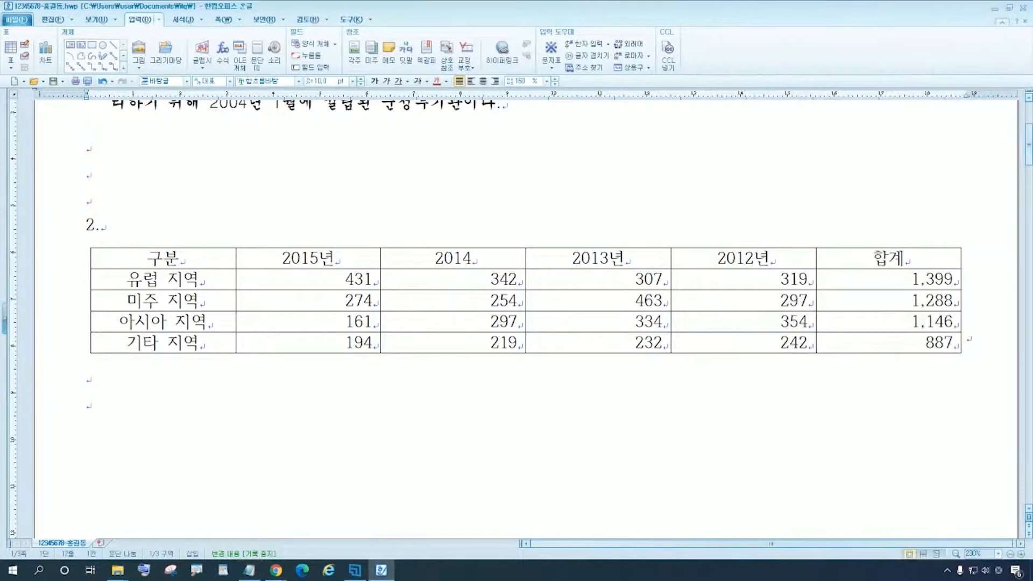
click(217, 259)
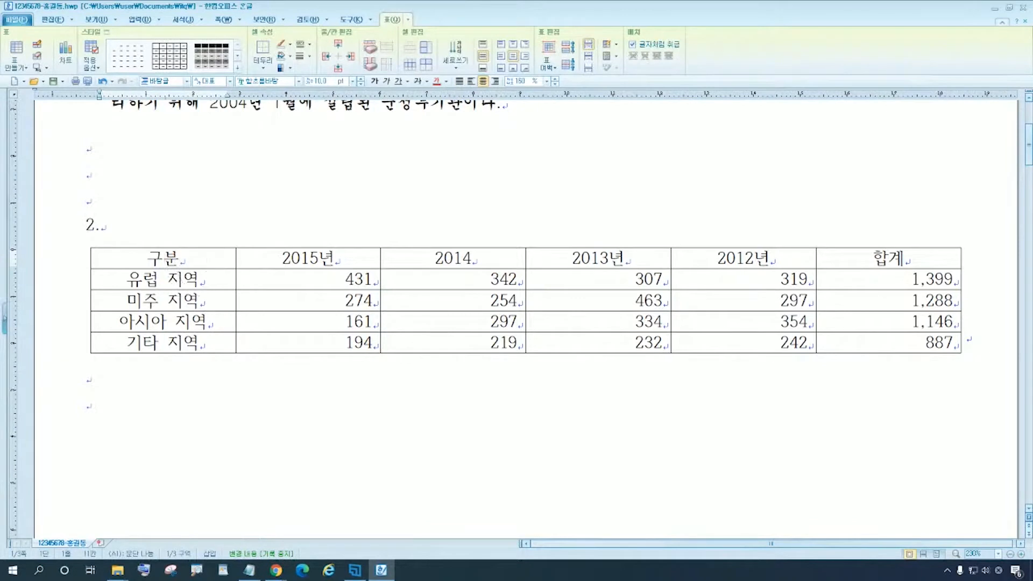
drag(216, 259, 744, 321)
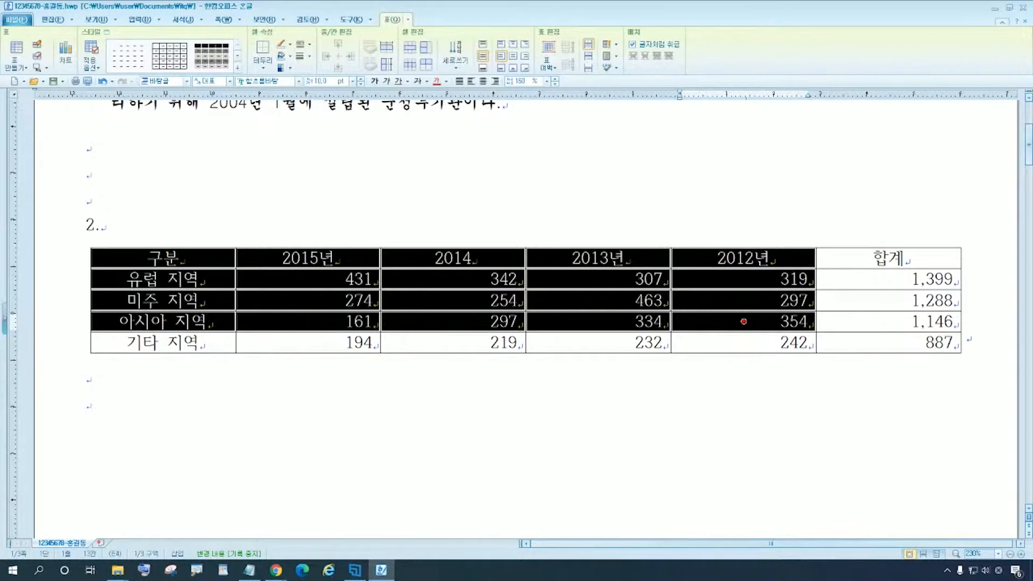
right_click(744, 321)
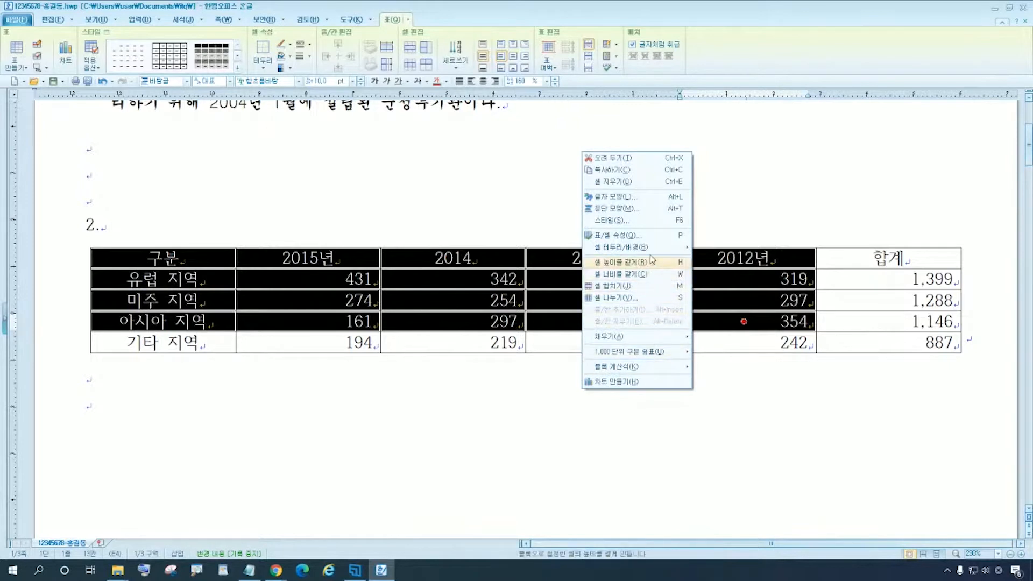
mouse_move(652, 252)
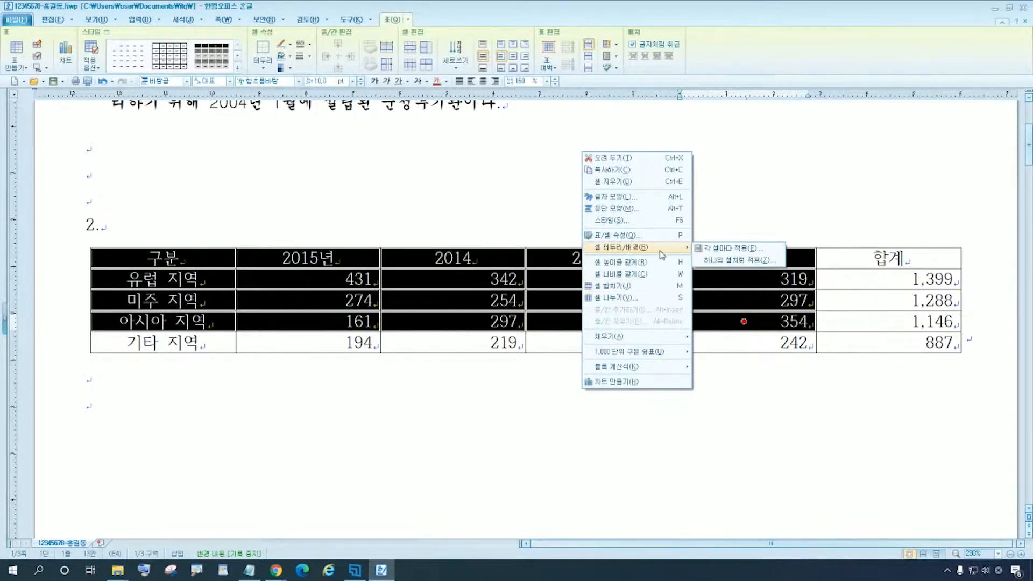
click(716, 253)
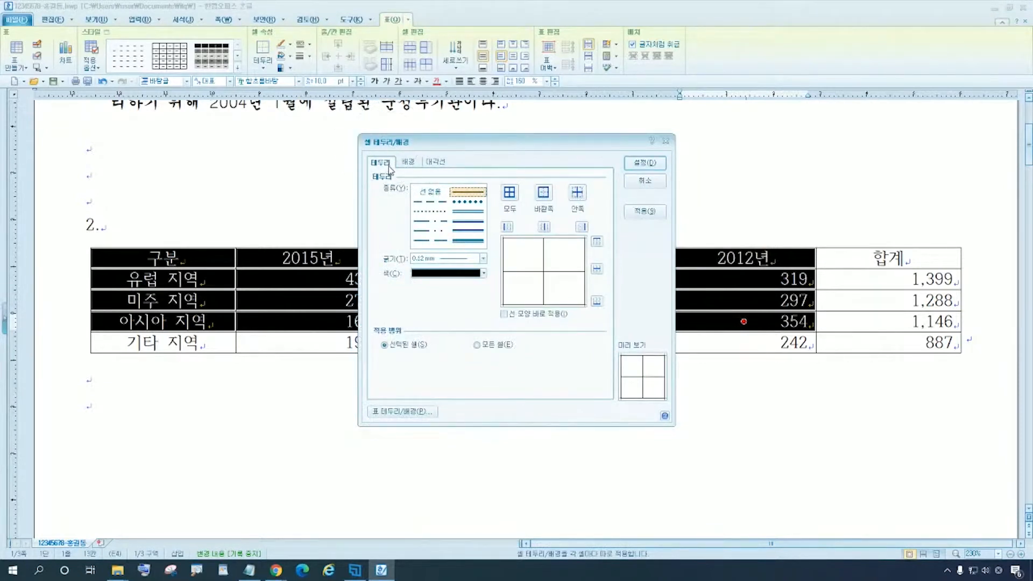
click(407, 162)
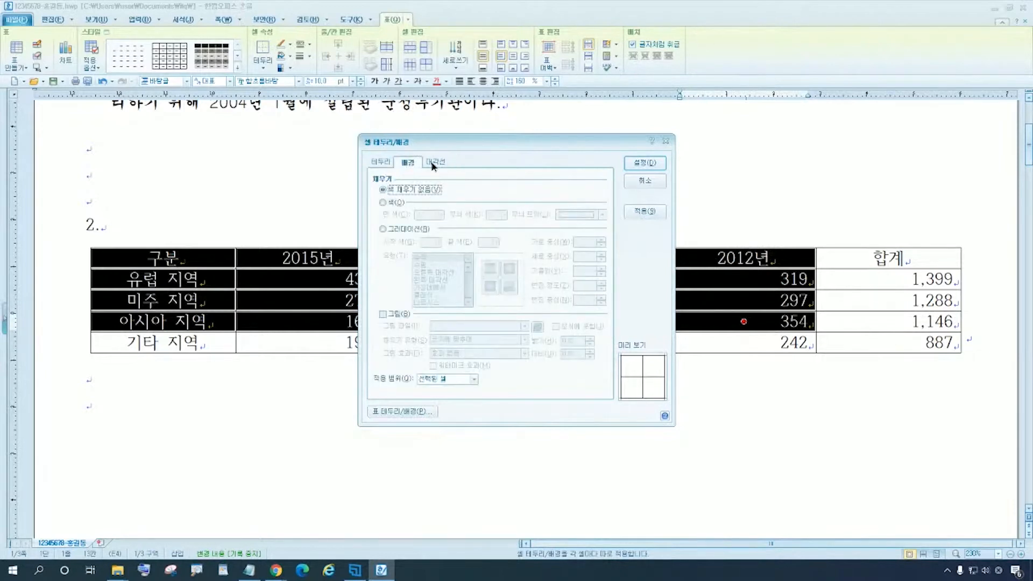
Examine the diagonal-line options for the selected cells and return to the background fill settings
click(434, 162)
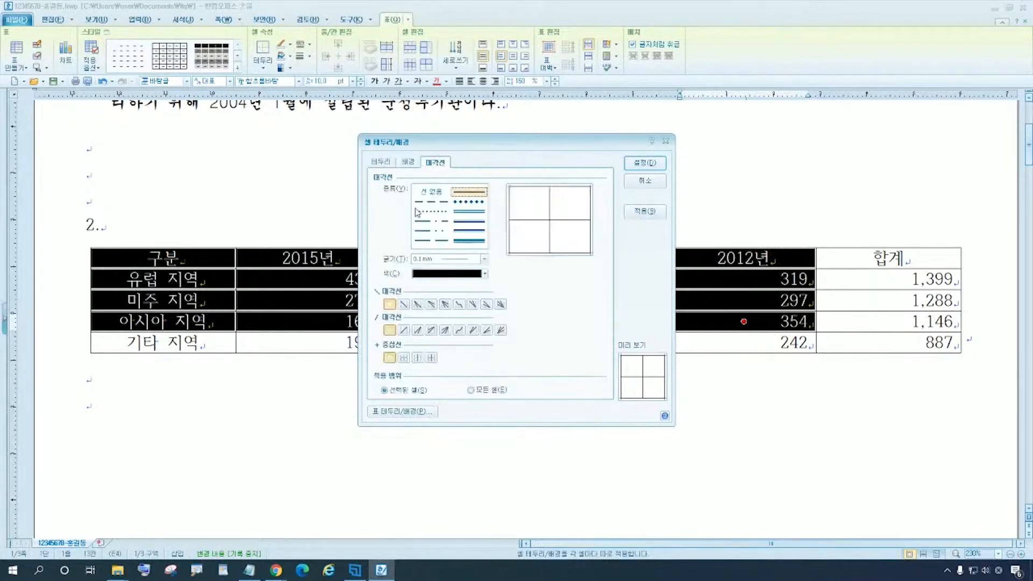
click(420, 222)
click(430, 191)
click(410, 163)
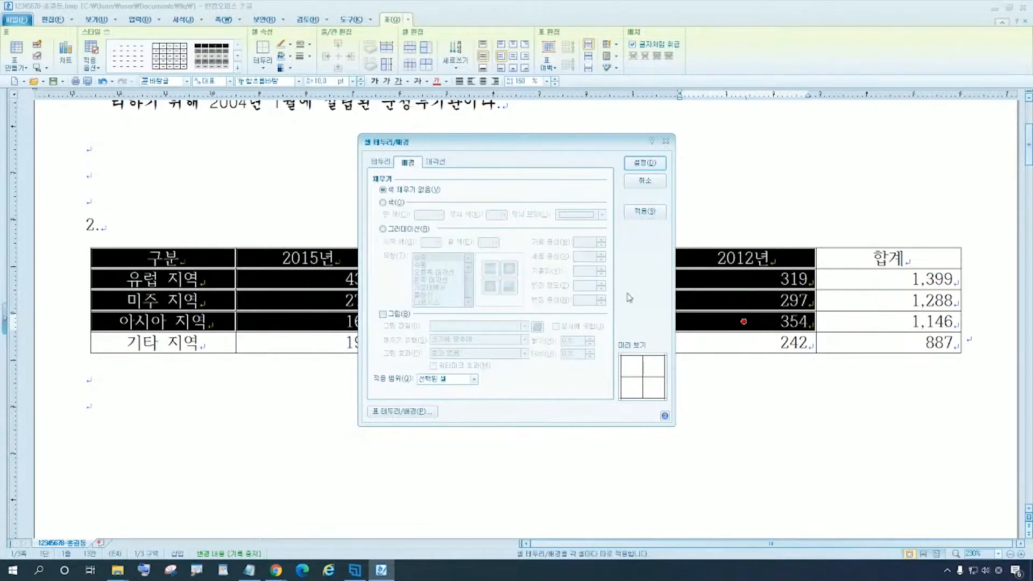
click(717, 309)
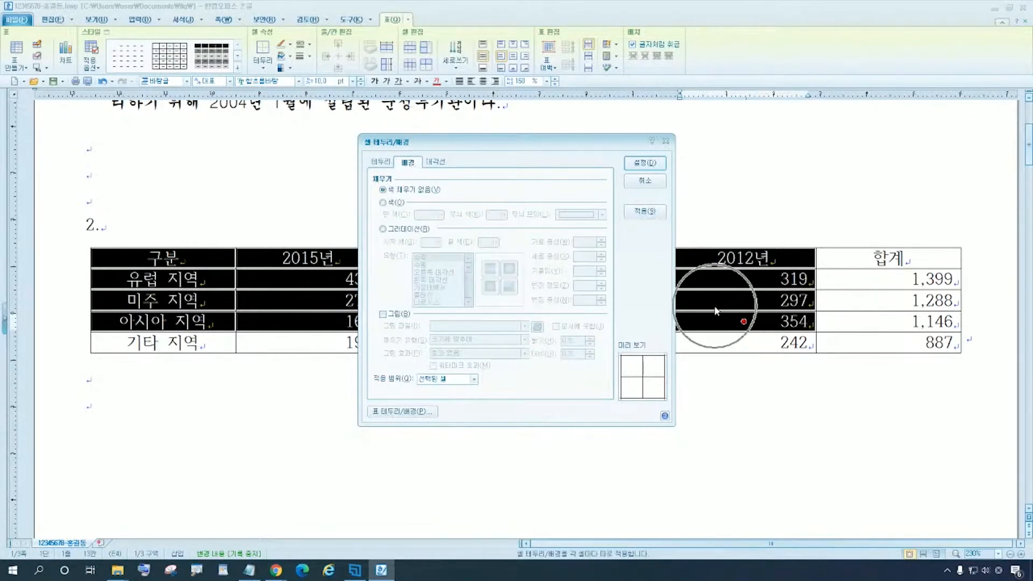
click(411, 195)
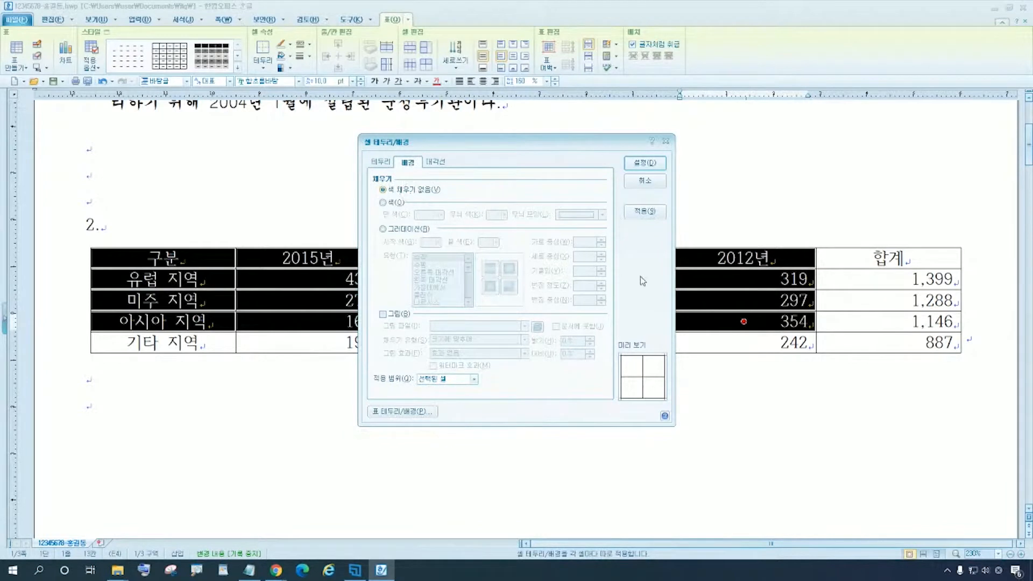
click(705, 308)
Set the selected cells' fill to a solid color with yellow from the 오피스 palette as the face color (면 색)
click(384, 204)
click(383, 203)
click(383, 203)
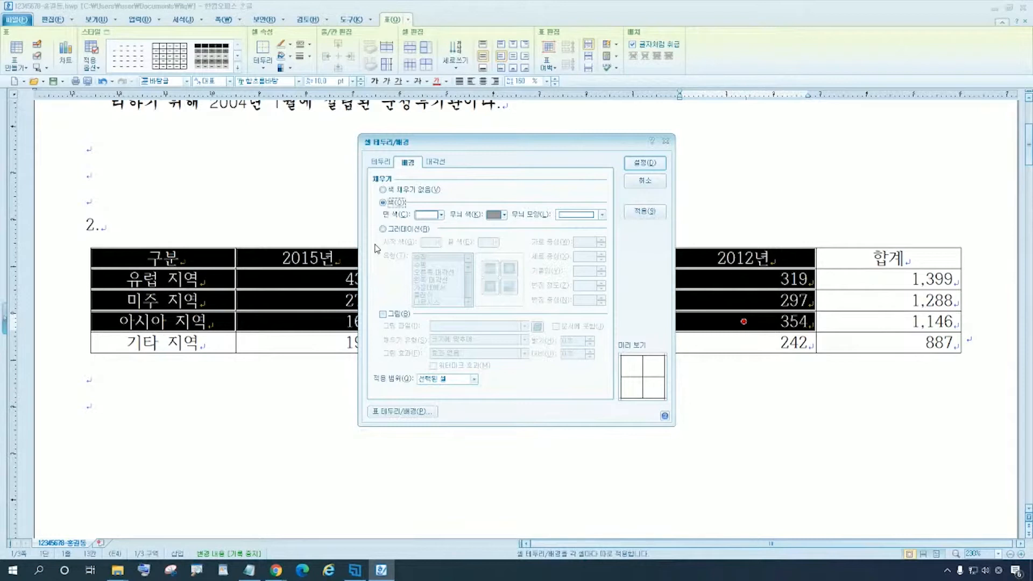
key(ctrl)
click(441, 215)
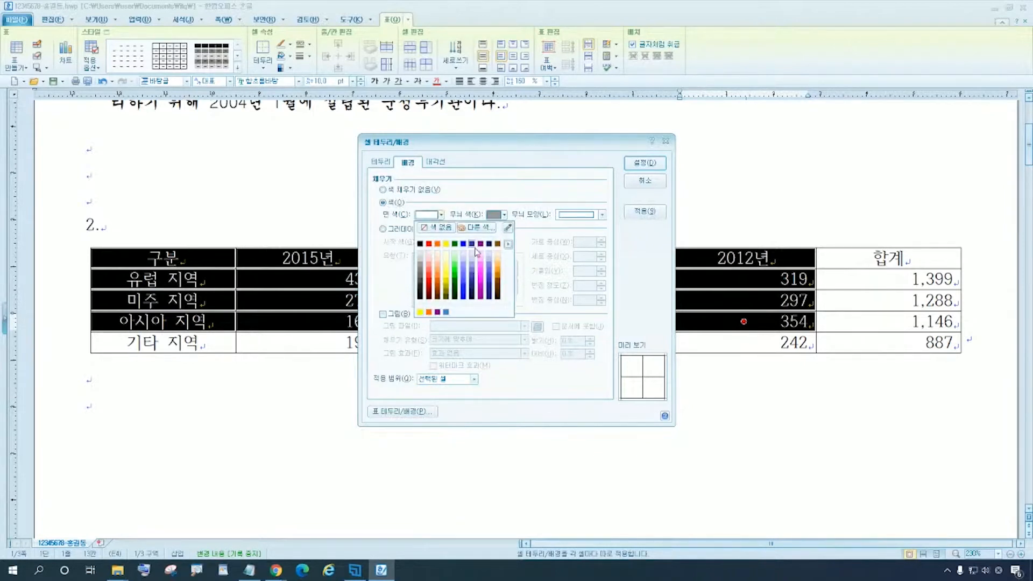
click(508, 244)
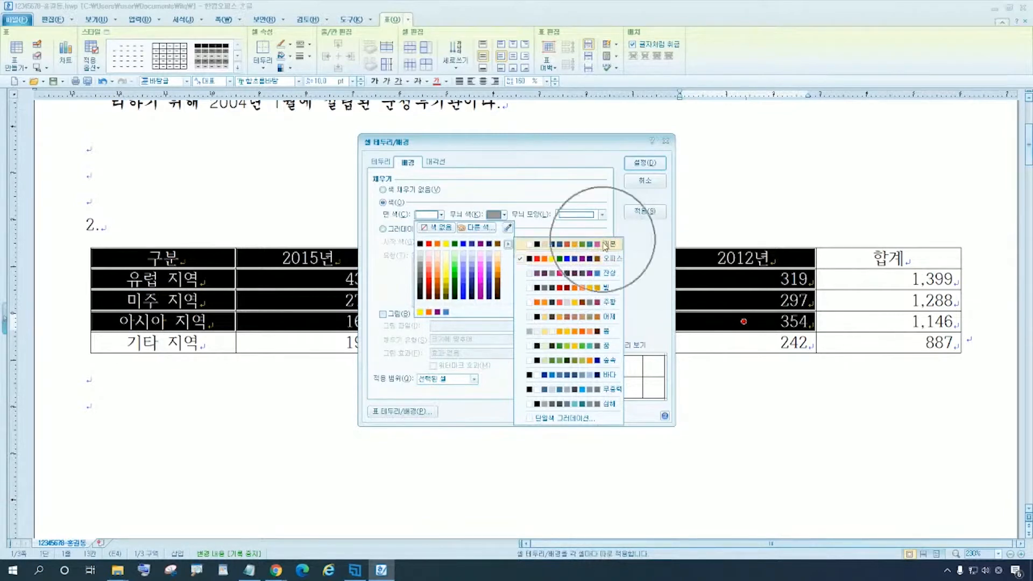
click(545, 260)
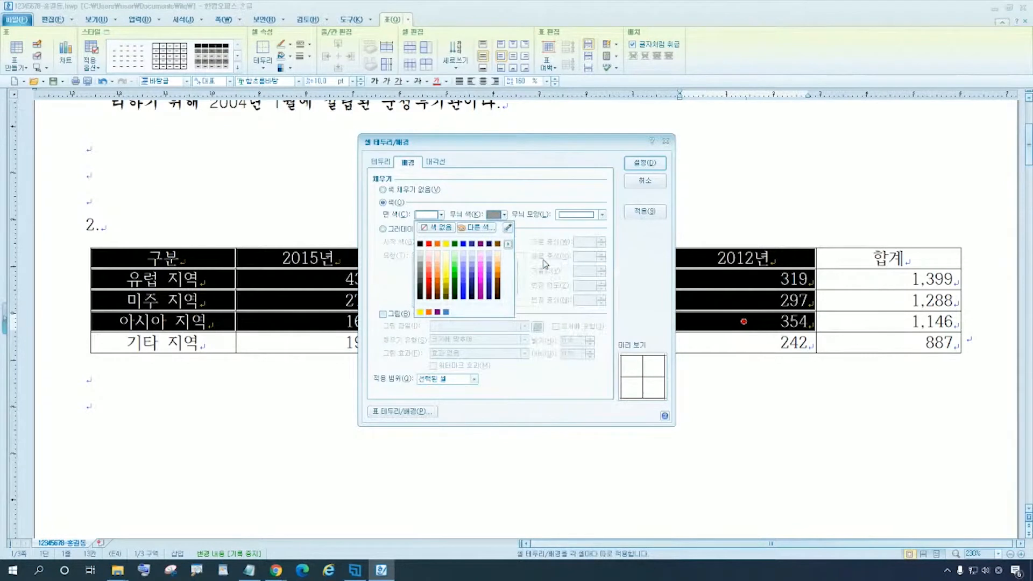
click(450, 246)
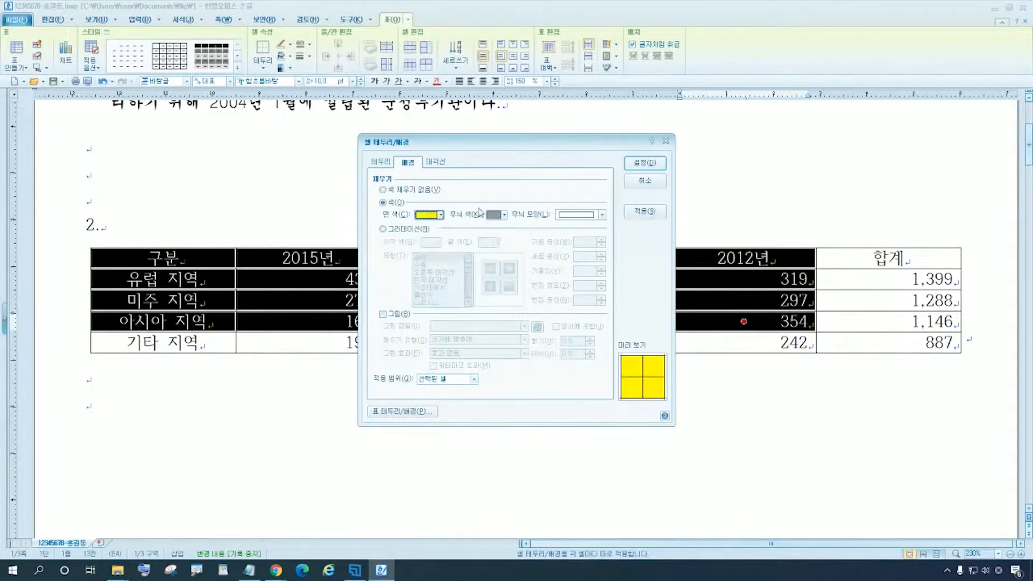
Apply the yellow background to the selected table cells and clear the selection by placing the cursor below the table
key(ctrl)
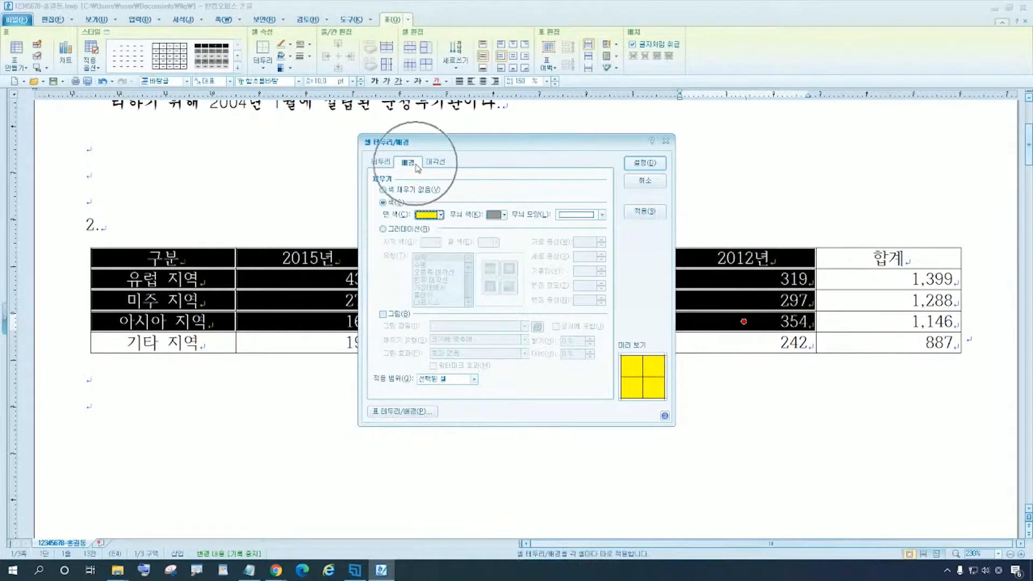
key(ctrl)
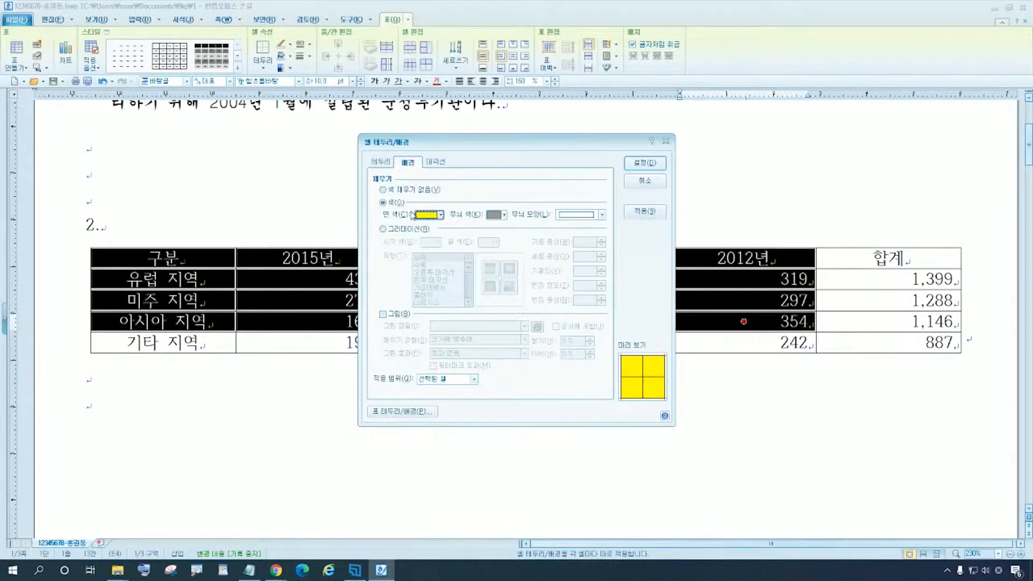
key(ctrl)
key(ctrl)
key(ctrl)
click(664, 168)
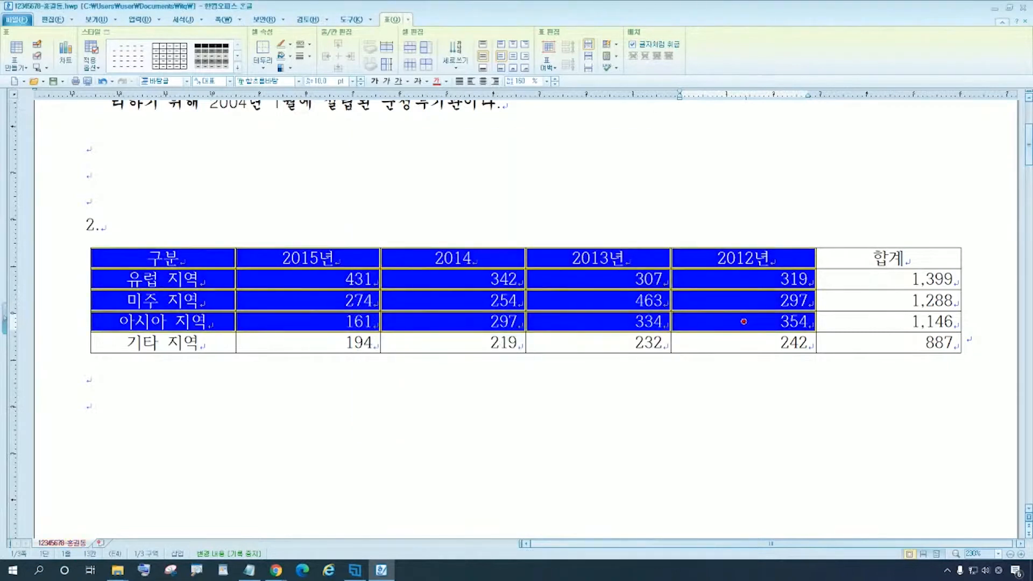
key(alt+Tab)
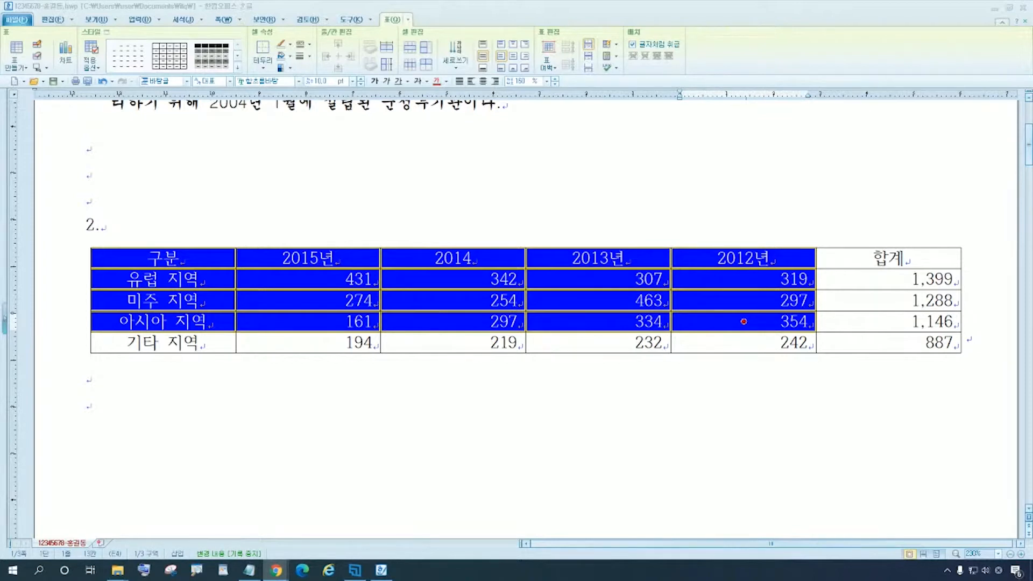
click(131, 407)
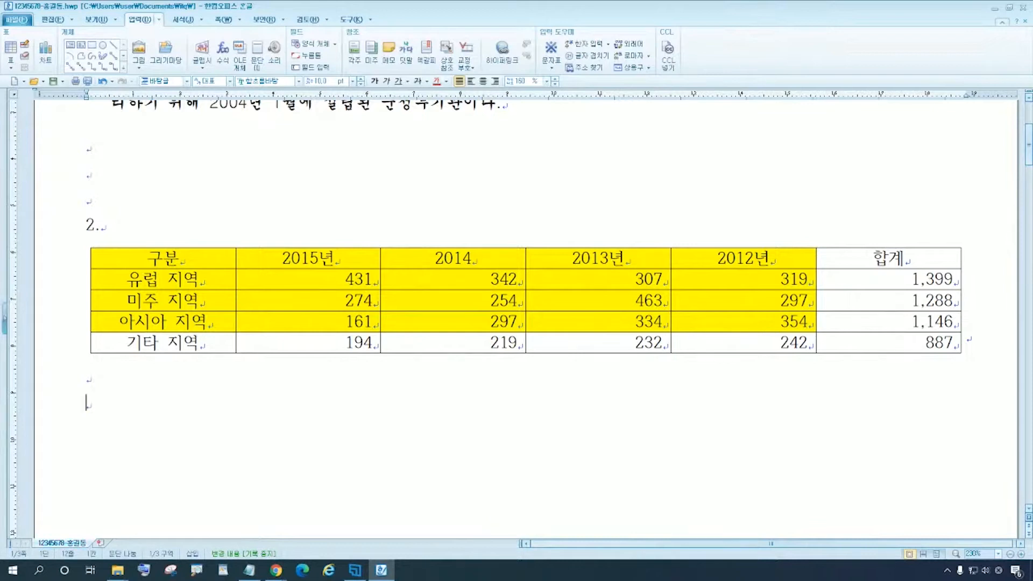
Switch to Notepad, add the line "- 테두리 변경하시" and reword the line above it to "- 셀 배경색 변경하기"
click(249, 570)
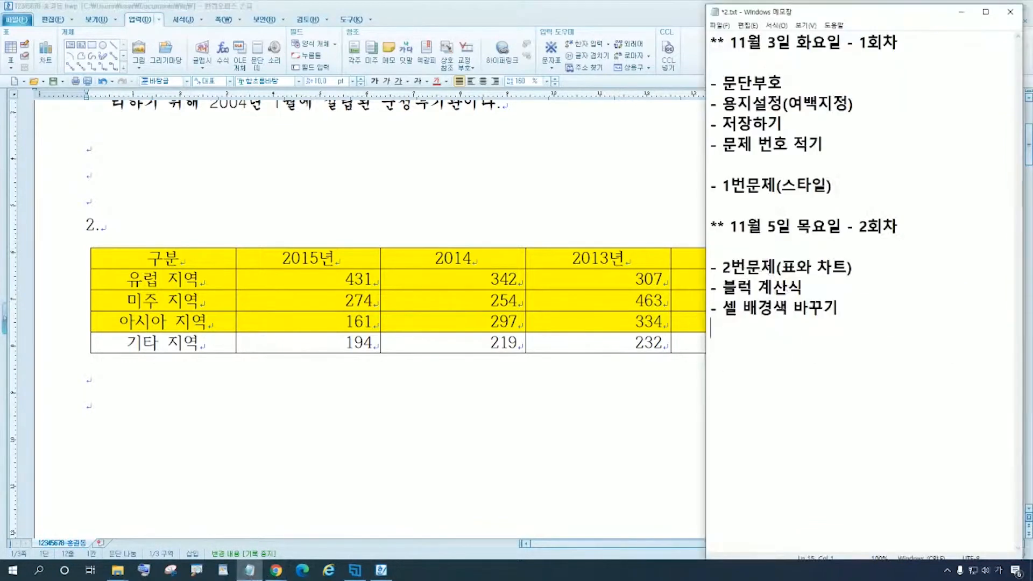
key(alt+Tab)
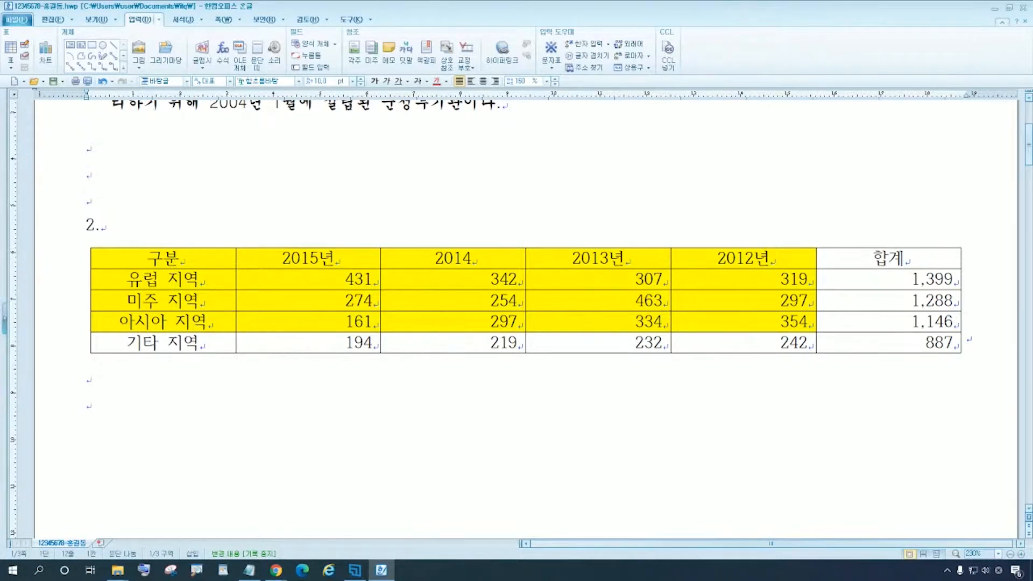
click(253, 570)
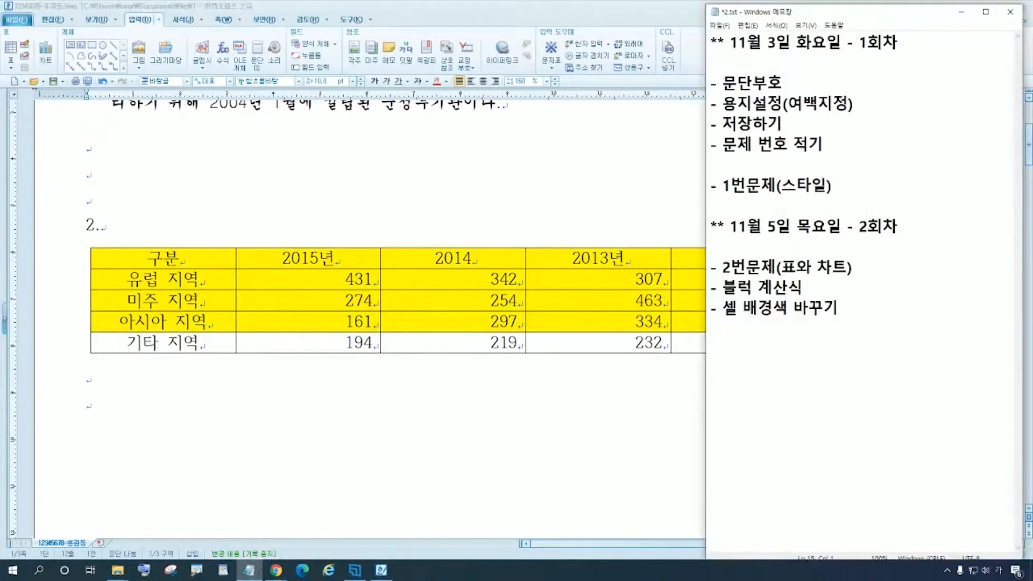
text(- 셀)
key(BackSpace)
text(테둘리)
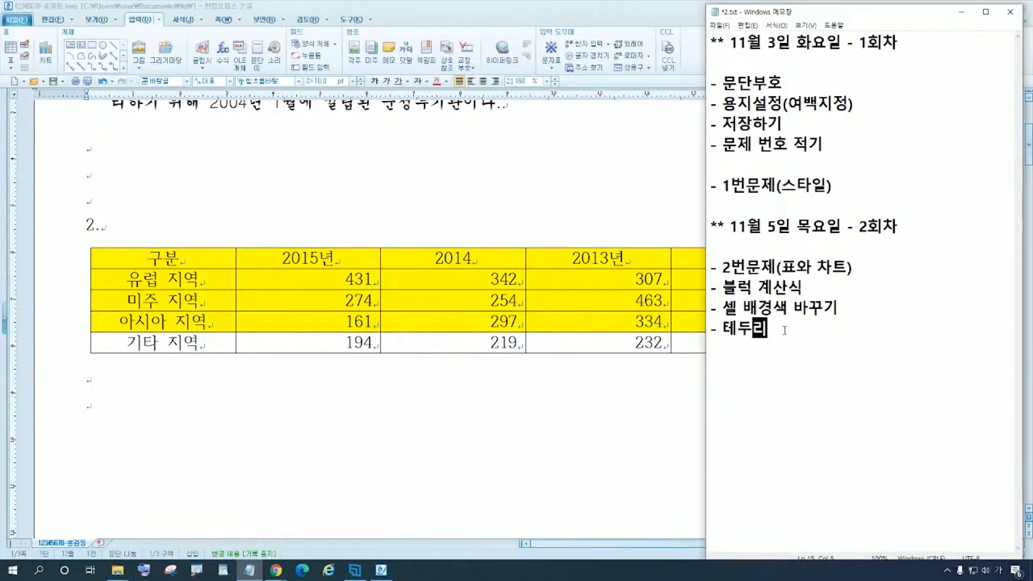
text( 변경하시)
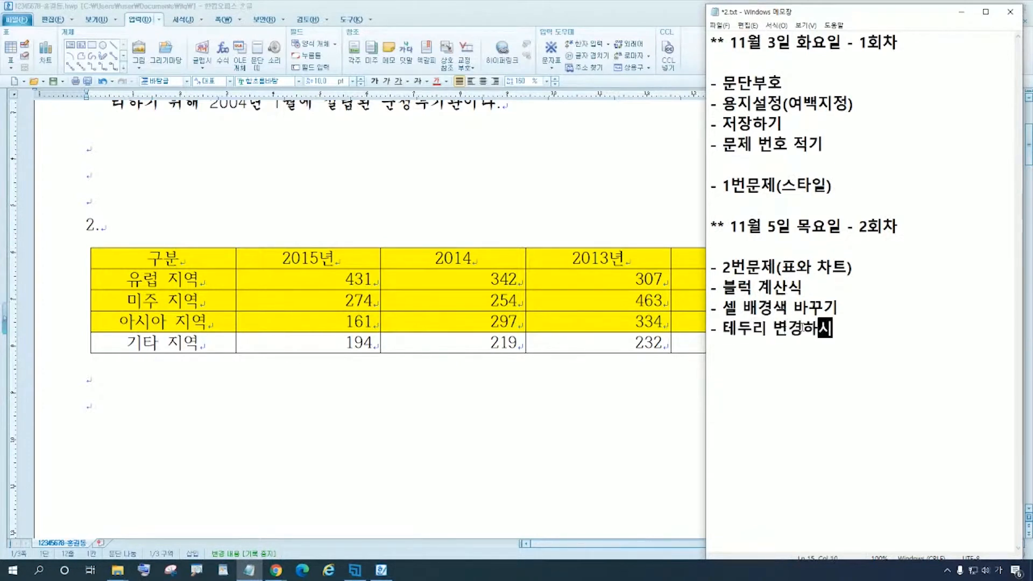
drag(795, 307, 840, 307)
text(변경하기)
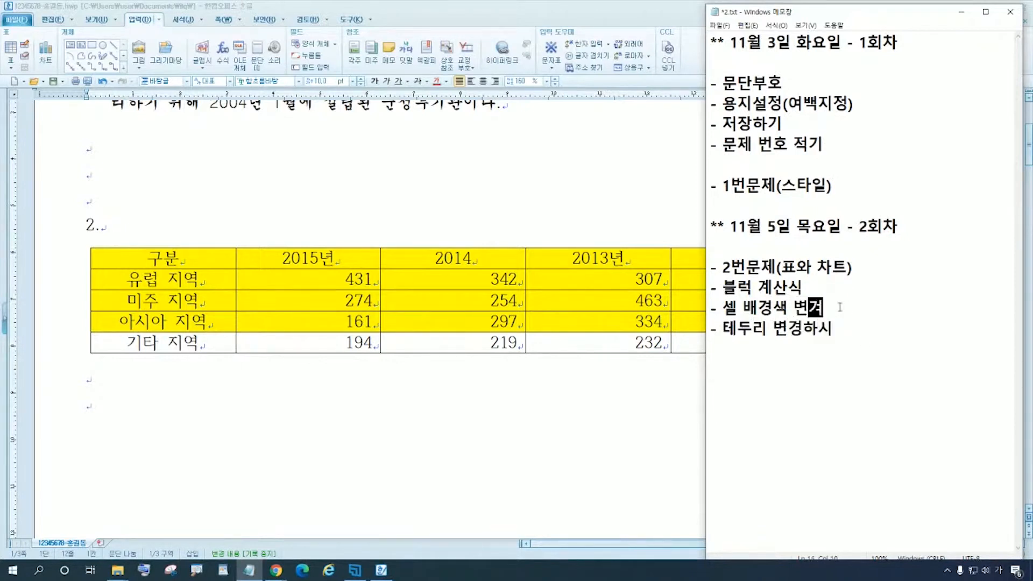
Extend the last note line to "- 테두리 변경하시기" and highlight its text
click(838, 331)
text(기)
key(BackSpace)
key(BackSpace)
text(기)
key(shift+Left)
key(shift+Left)
key(shift+Left)
key(shift+Left)
key(shift+Left)
key(shift+Left)
key(shift+Left)
key(shift+Left)
key(shift+Left)
key(shift+Left)
key(shift+Left)
key(shift+Left)
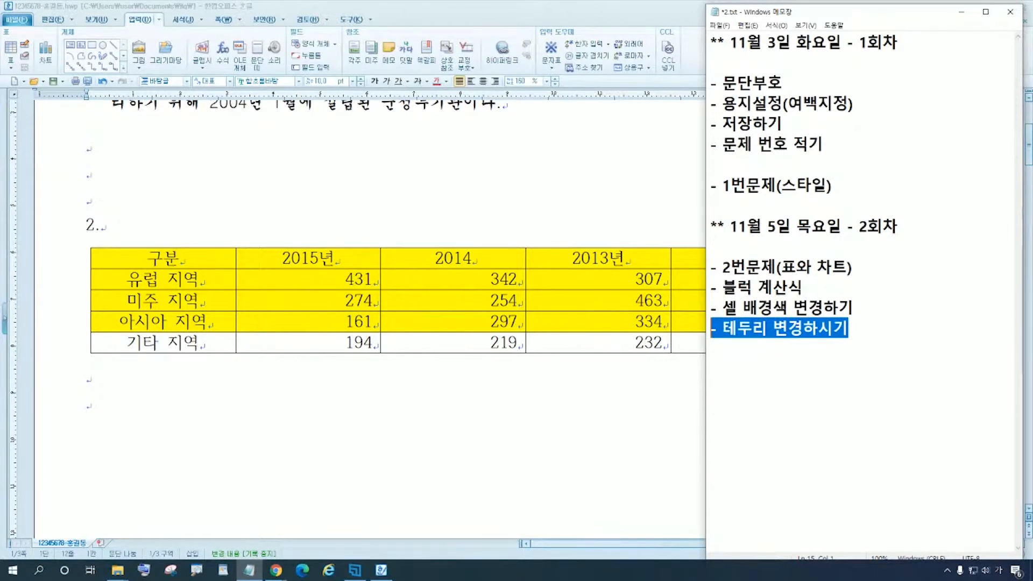
key(alt+Tab)
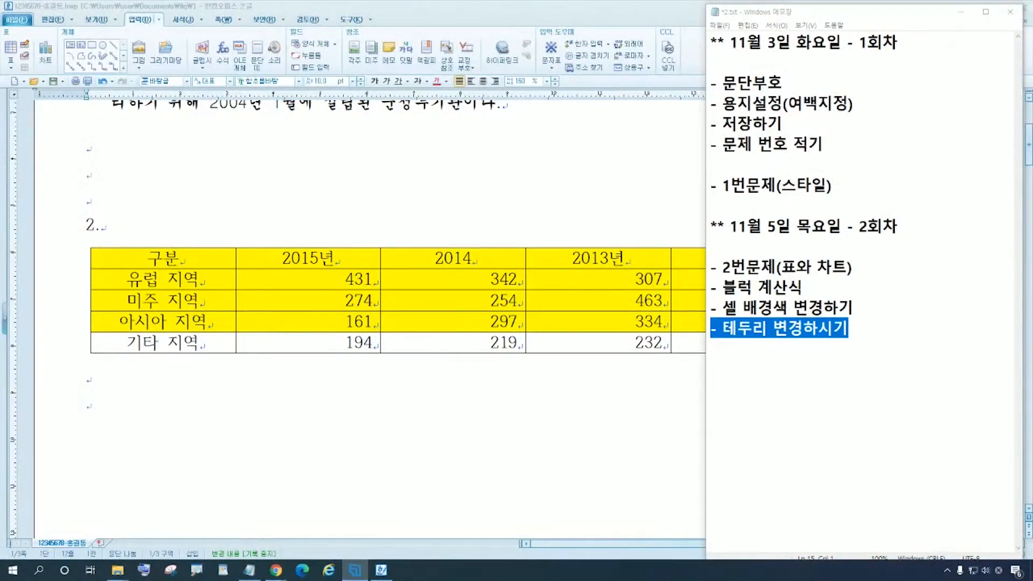
Correct the last note line to "- 테두리 변경하기", highlight its text and return to the document
click(854, 337)
key(BackSpace)
key(BackSpace)
key(BackSpace)
text(해)
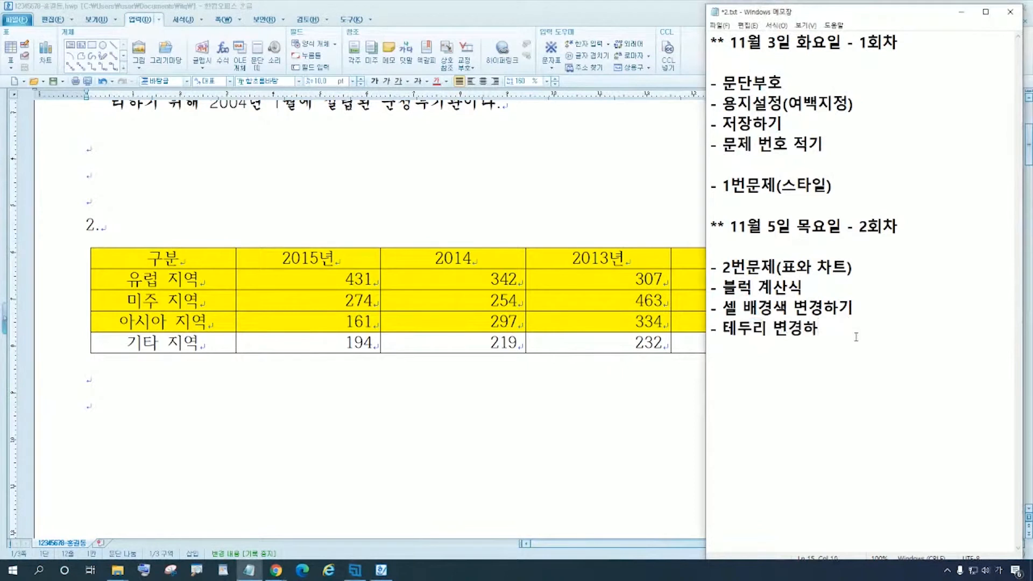
text(기)
key(shift+Left)
key(shift+Left)
key(shift+Left)
key(shift+Left)
key(shift+Left)
key(shift+Left)
key(shift+Left)
key(shift+Left)
key(shift+Left)
key(shift+Left)
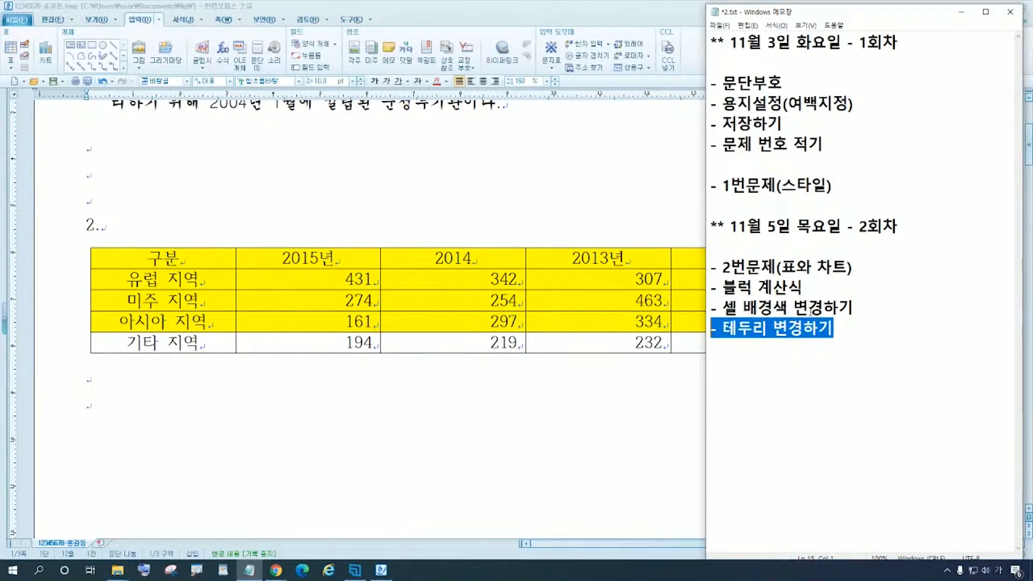
key(alt+Tab)
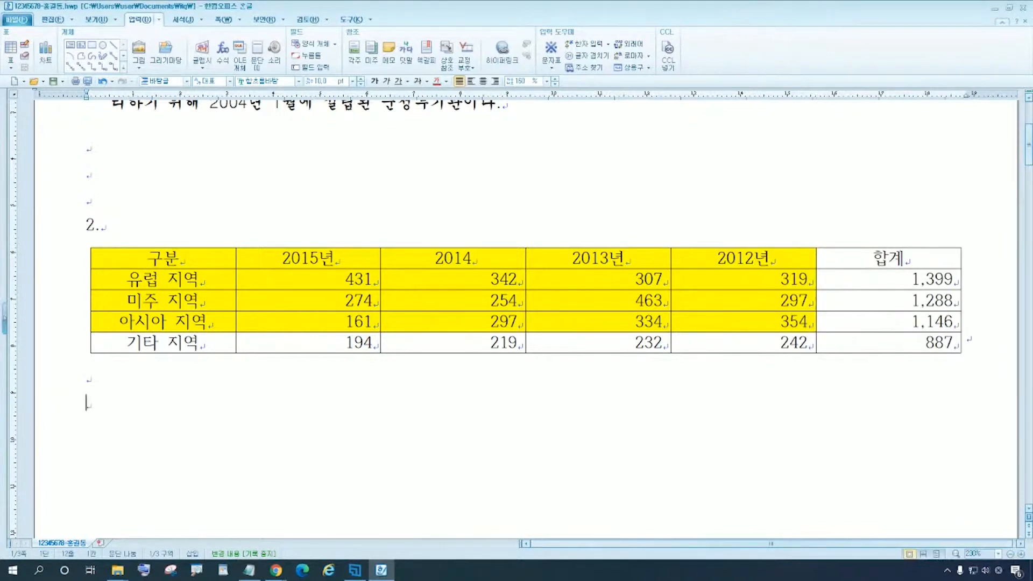
Select all cells of the table from 구분 through the last total and open the border and background settings applied to each cell
click(179, 258)
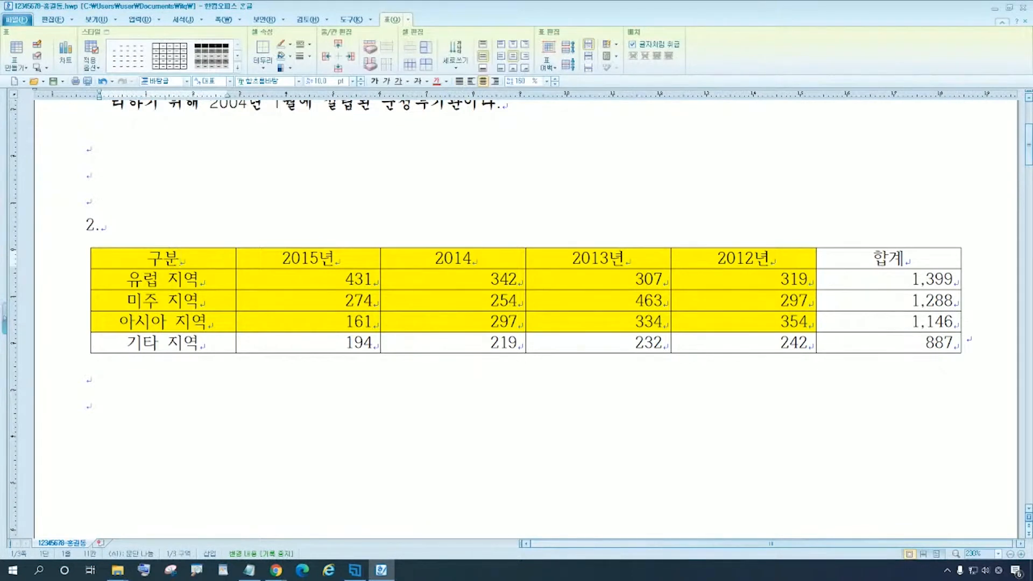
click(335, 279)
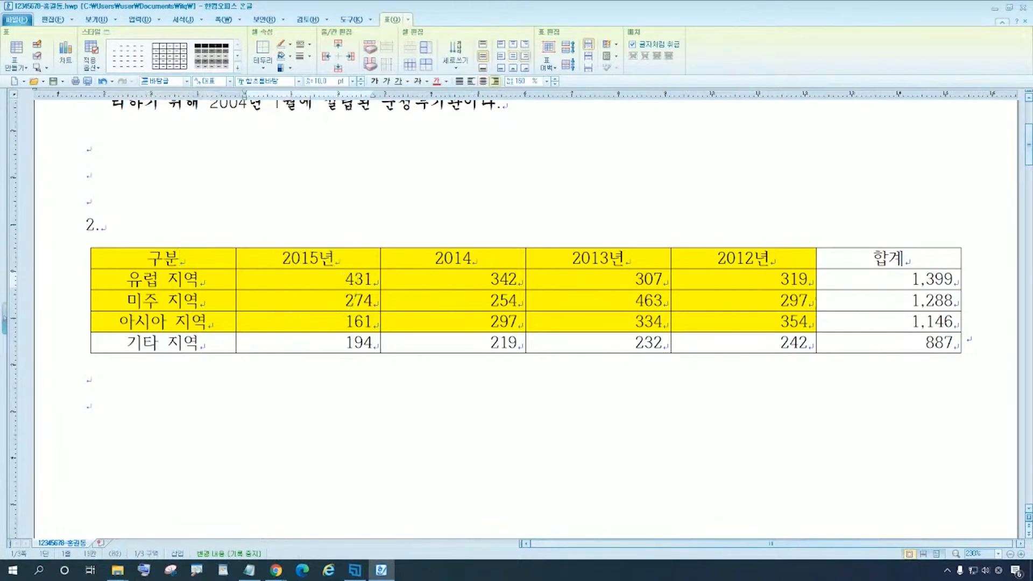
click(181, 259)
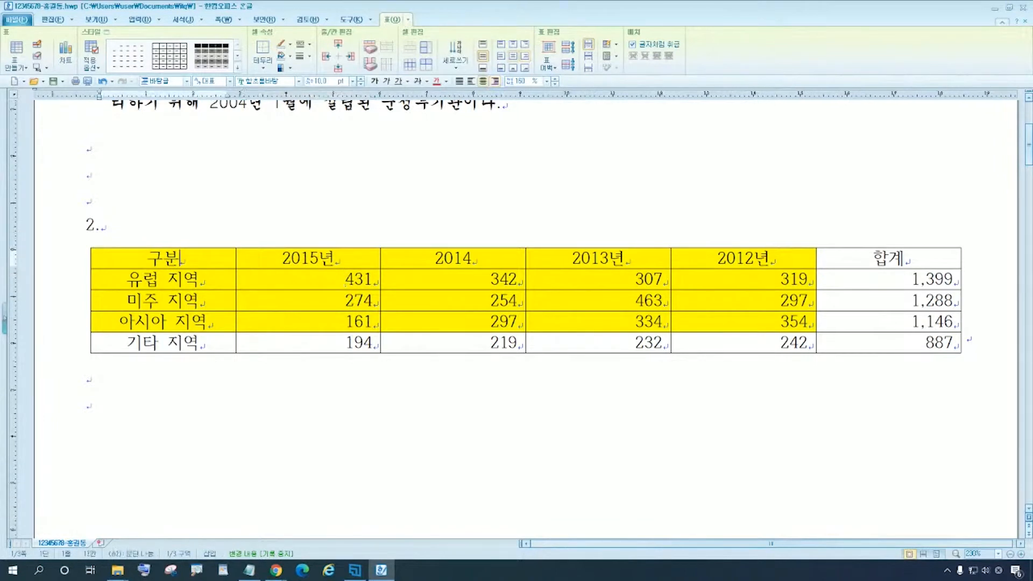
key(F5)
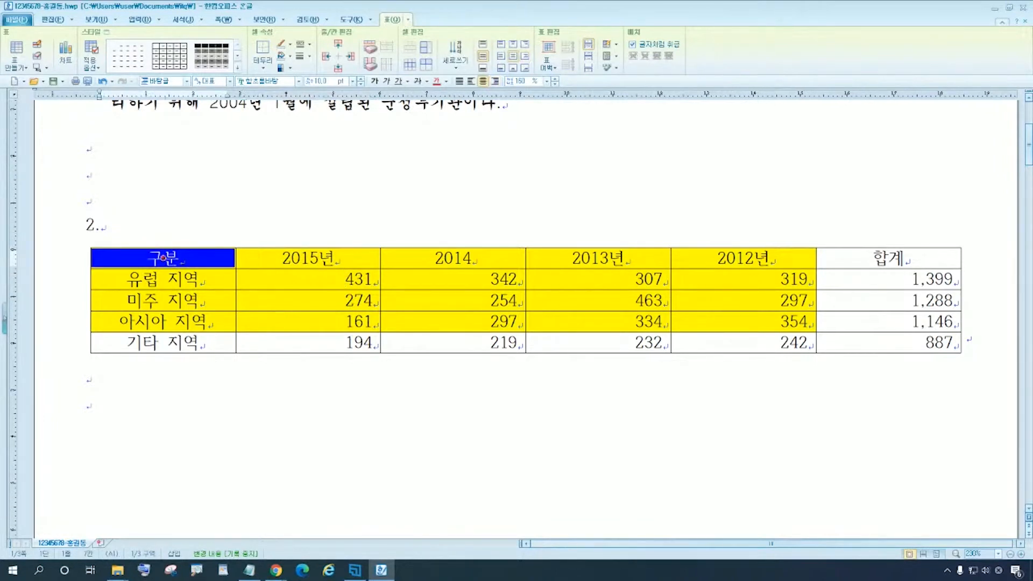
shift+click(889, 342)
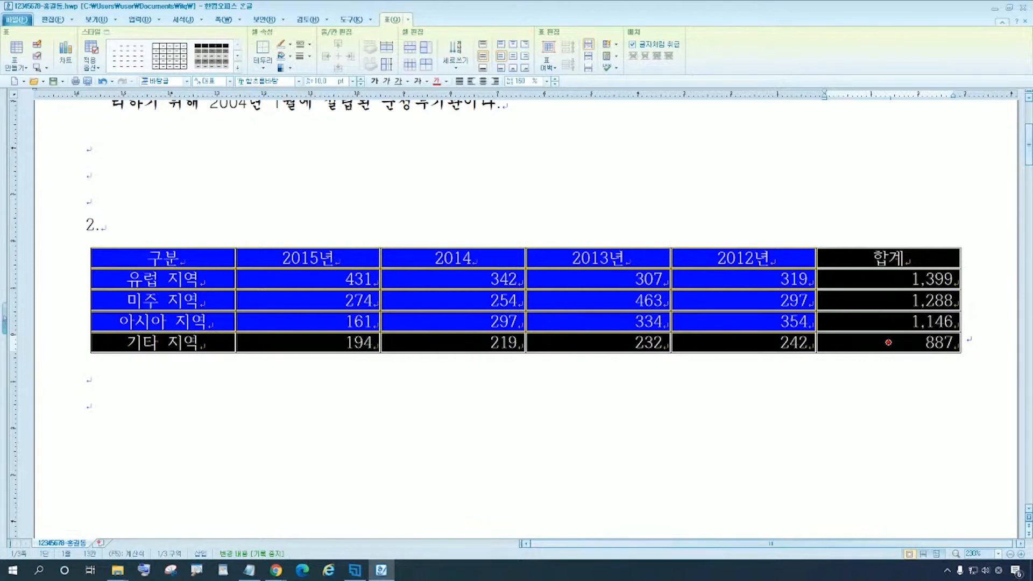
right_click(353, 259)
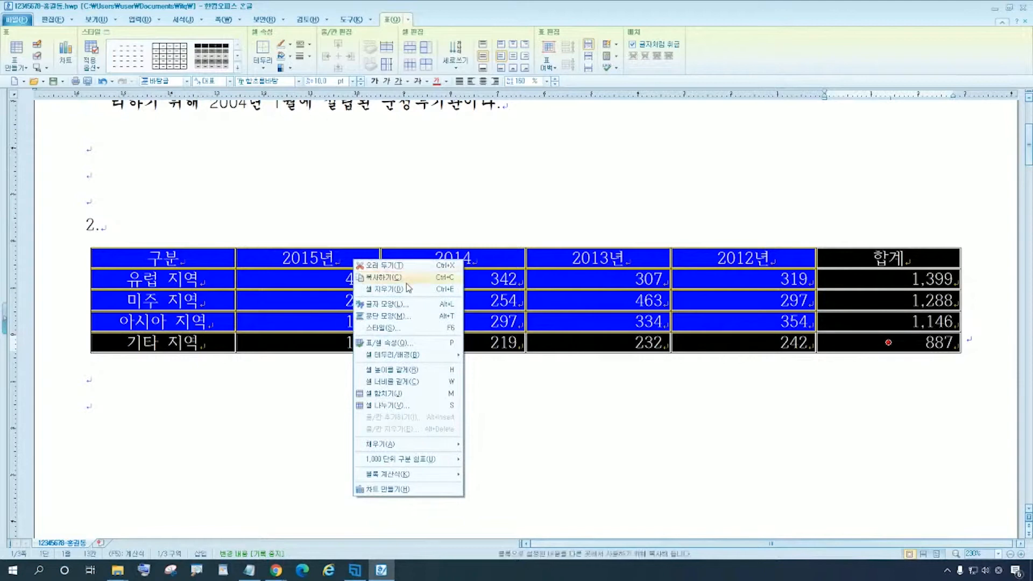
mouse_move(418, 356)
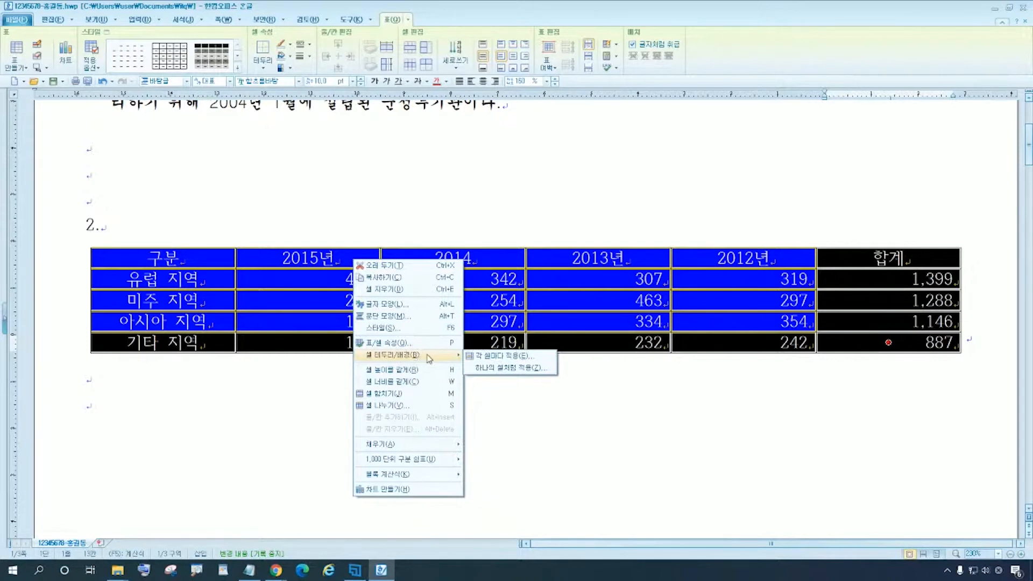
click(500, 358)
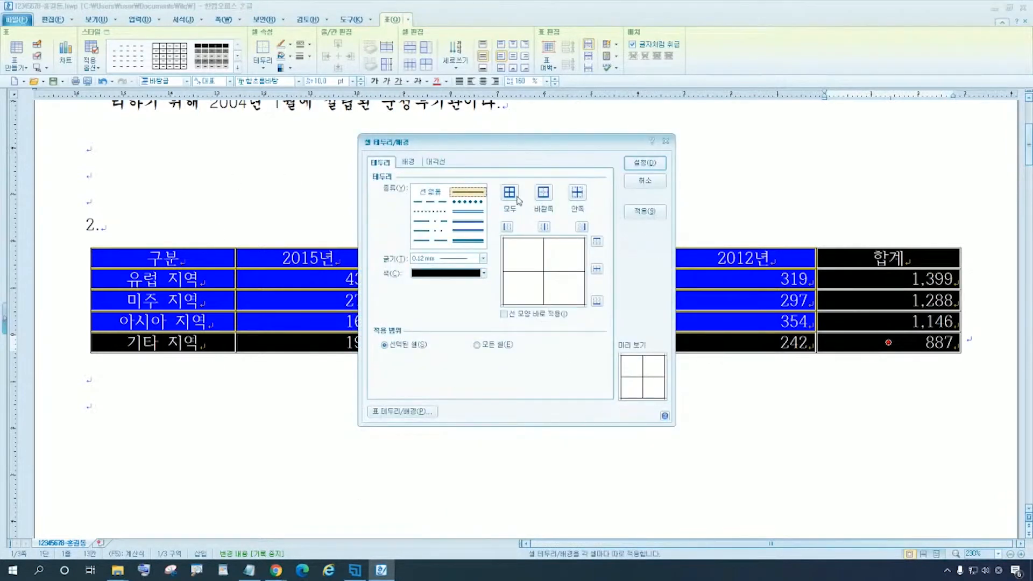
Apply a 0.5 mm double solid line to the outside borders of the selected table cells and clear the selection
drag(456, 144, 513, 148)
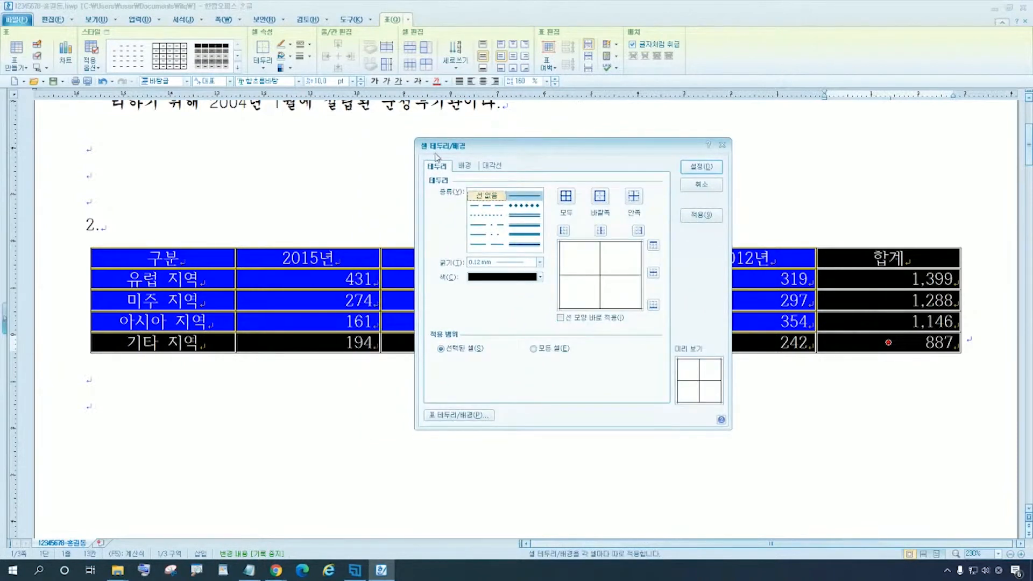
click(436, 170)
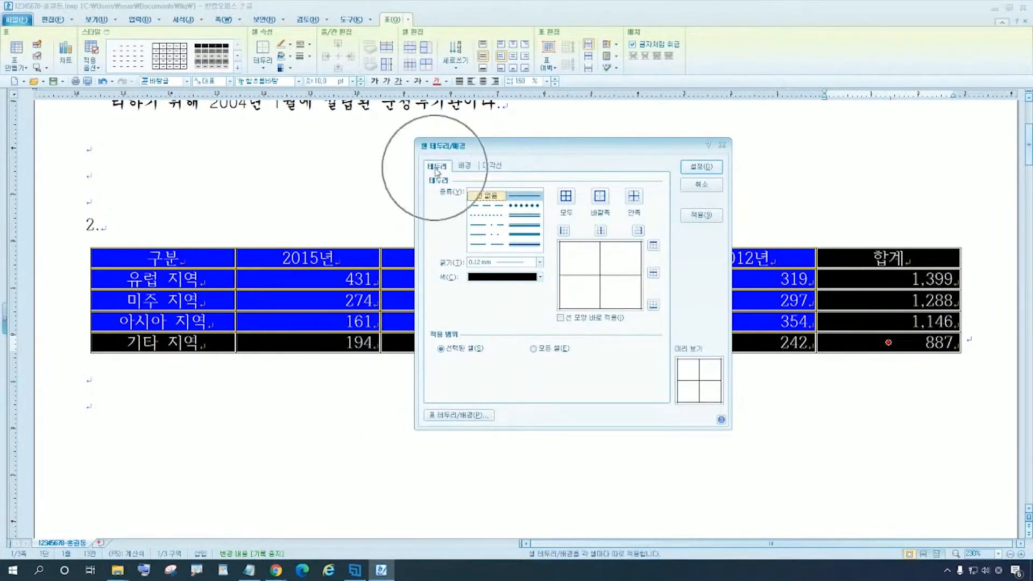
click(525, 216)
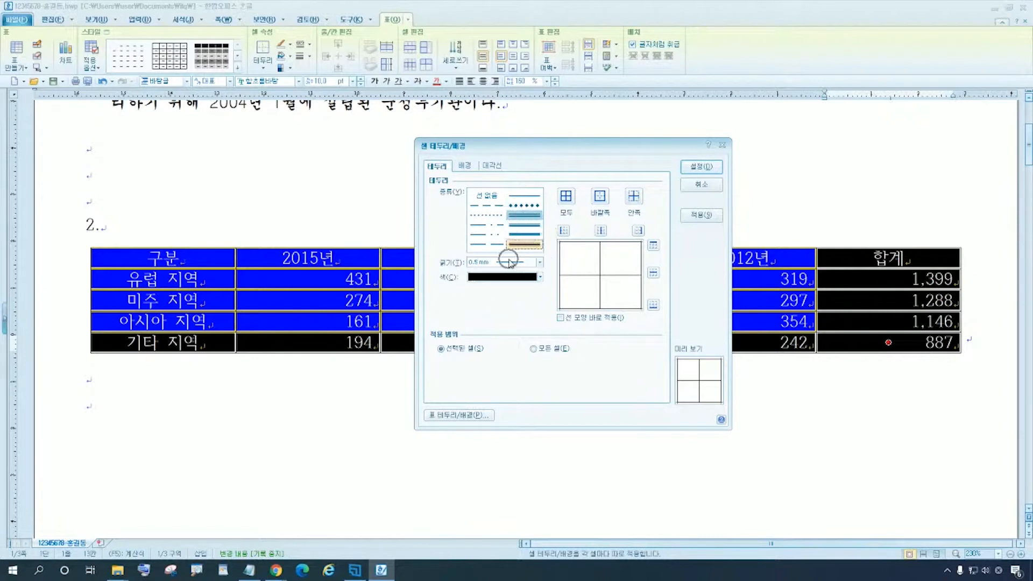
key(ctrl)
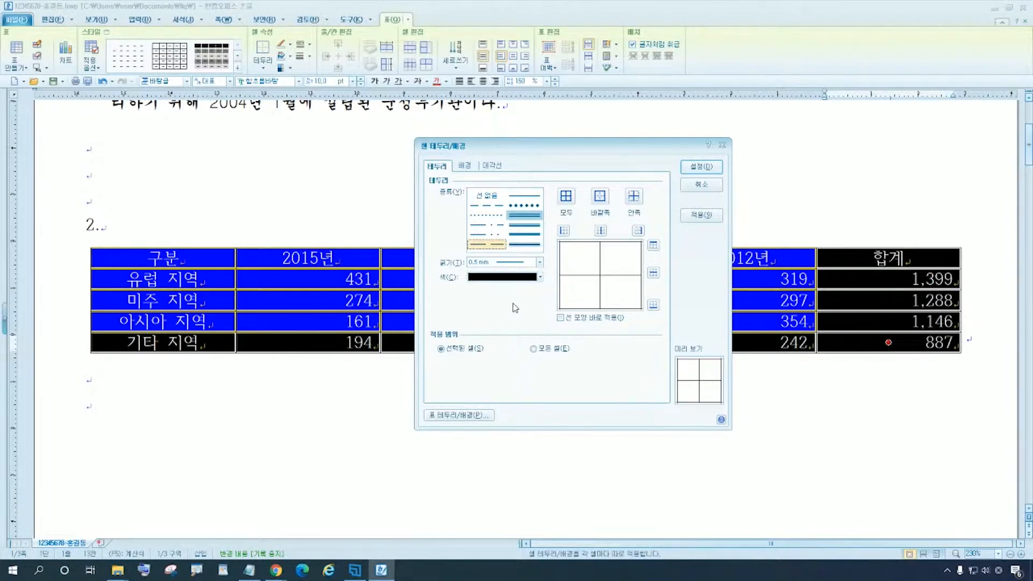
key(ctrl)
key(ctrl)
click(602, 201)
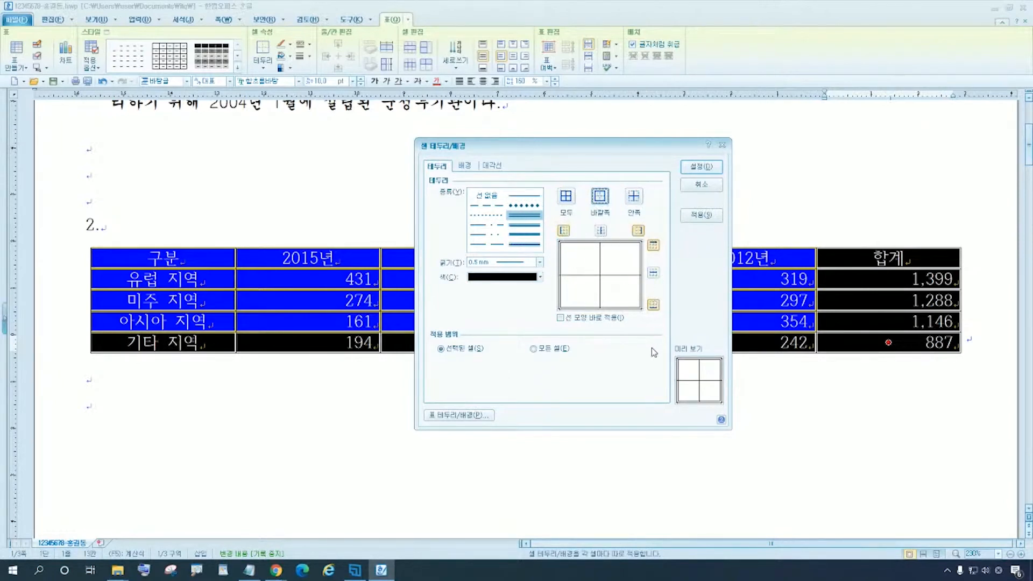
click(707, 167)
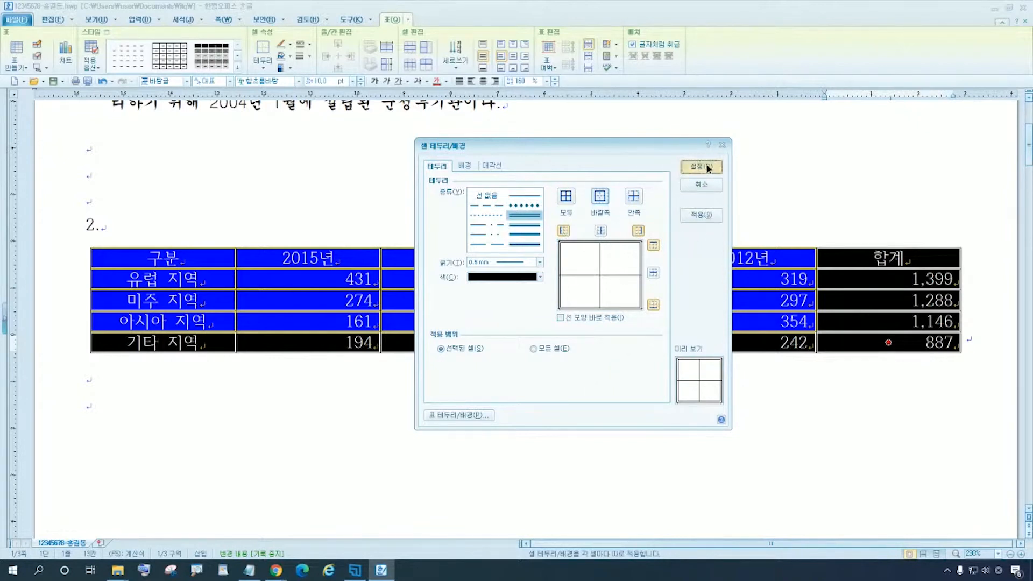
click(87, 403)
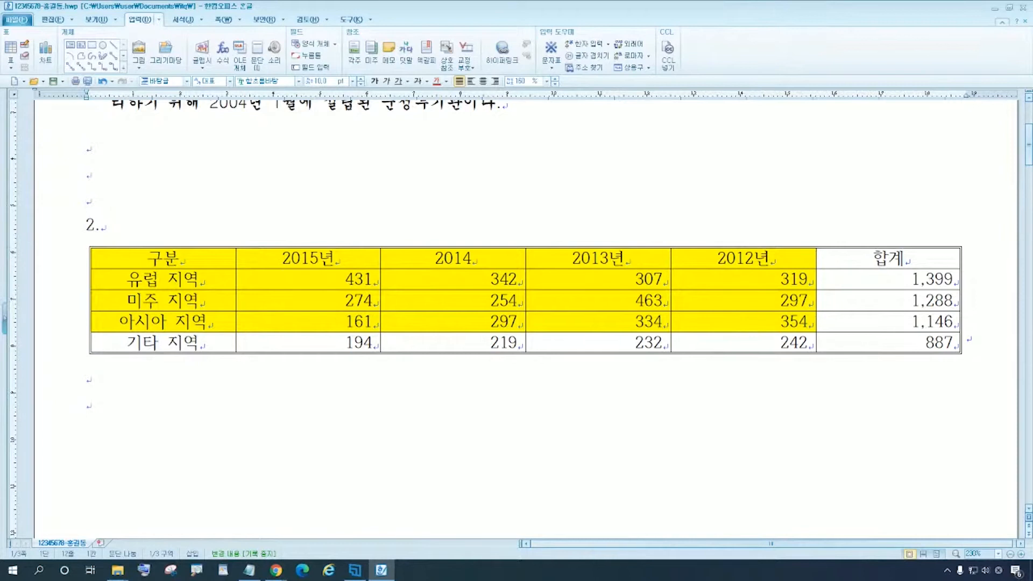
drag(178, 258, 307, 258)
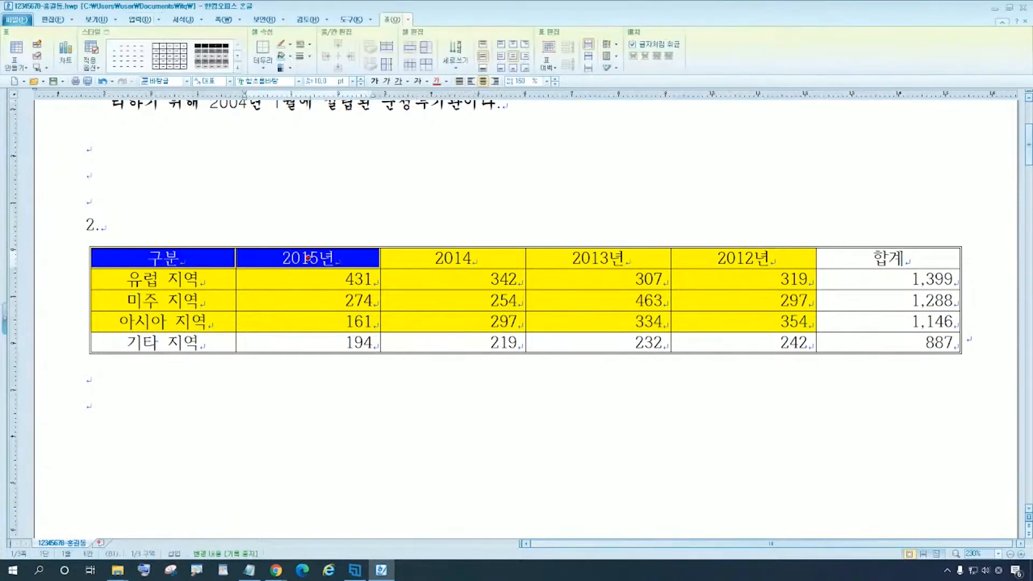
click(88, 198)
key(ctrl)
key(ctrl)
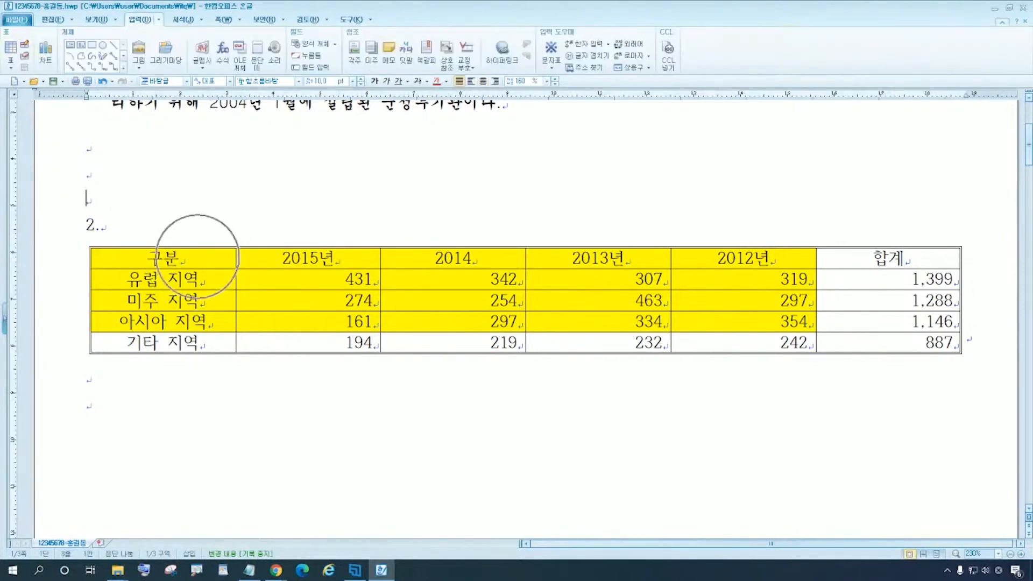
click(198, 257)
drag(197, 257, 888, 259)
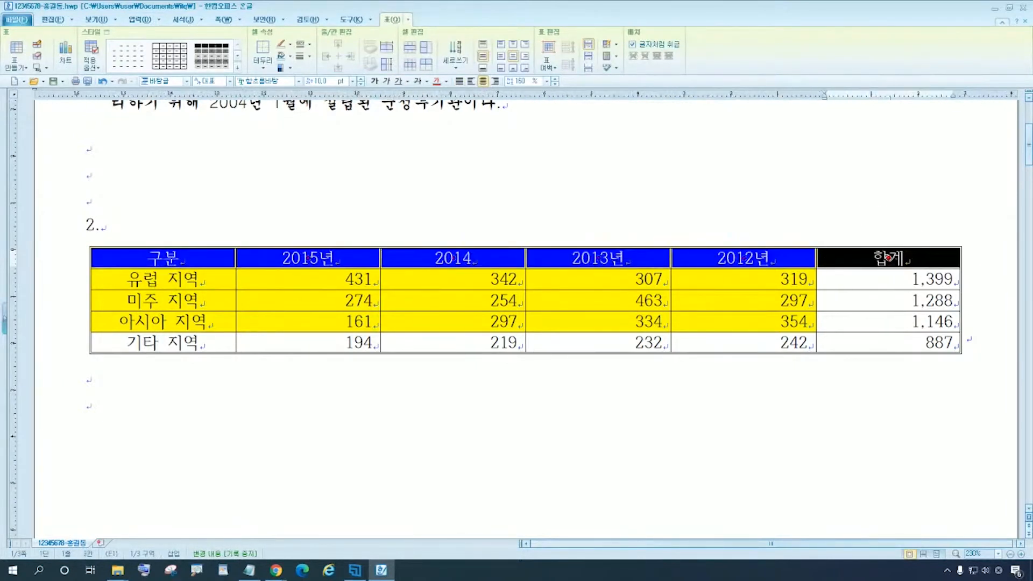
key(ctrl)
key(ctrl)
key(ctrl)
right_click(871, 248)
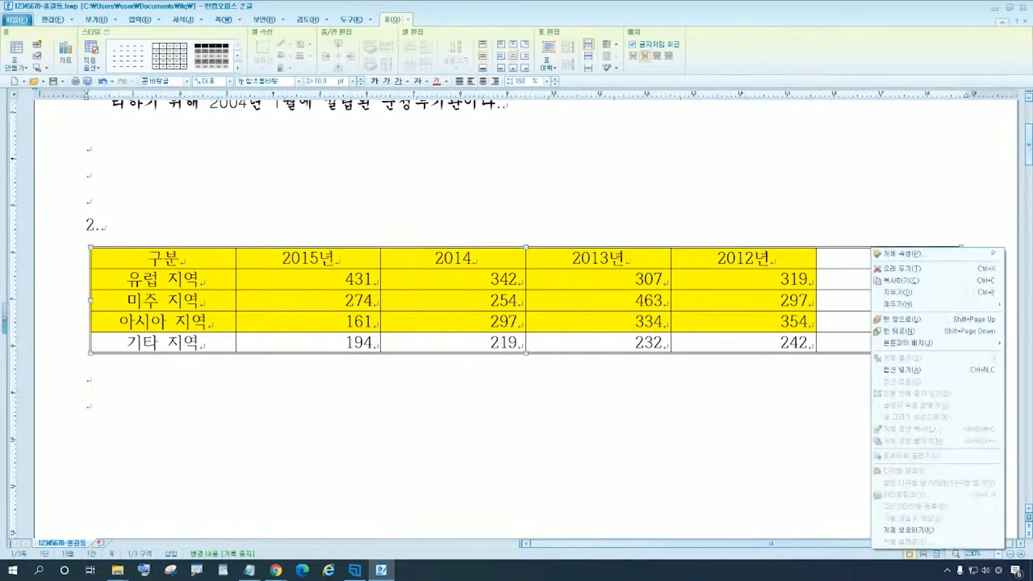
key(ctrl)
click(87, 172)
key(ctrl)
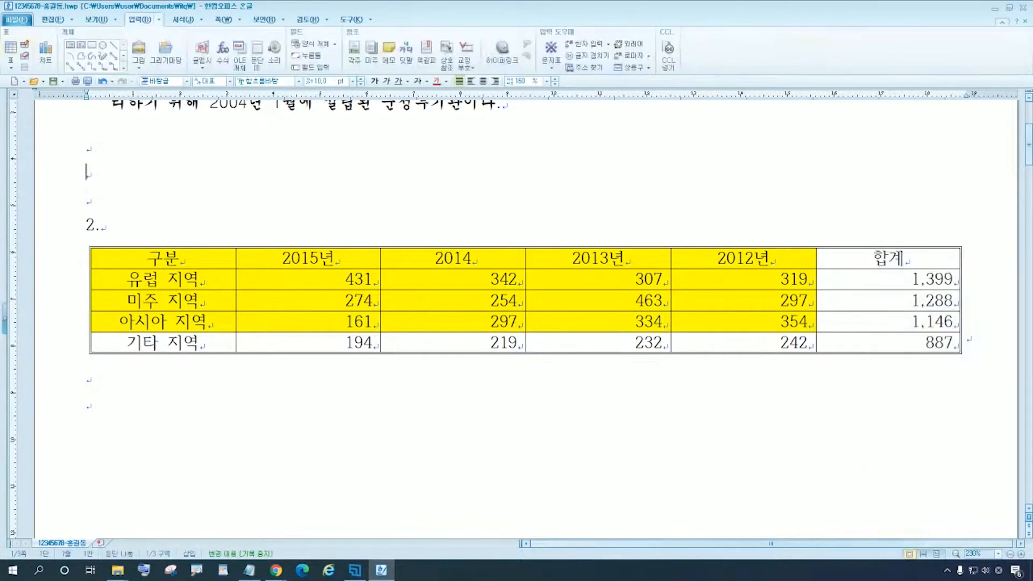
key(ctrl)
Select the header row from 구분 to 합계 and open the border and background settings applied to each cell
drag(199, 258, 888, 258)
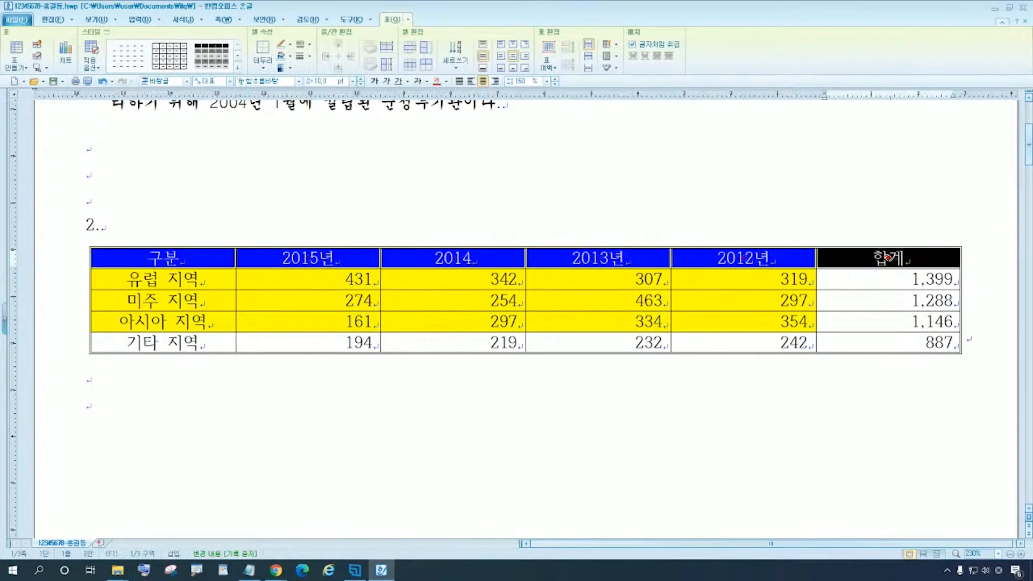
key(ctrl)
right_click(889, 258)
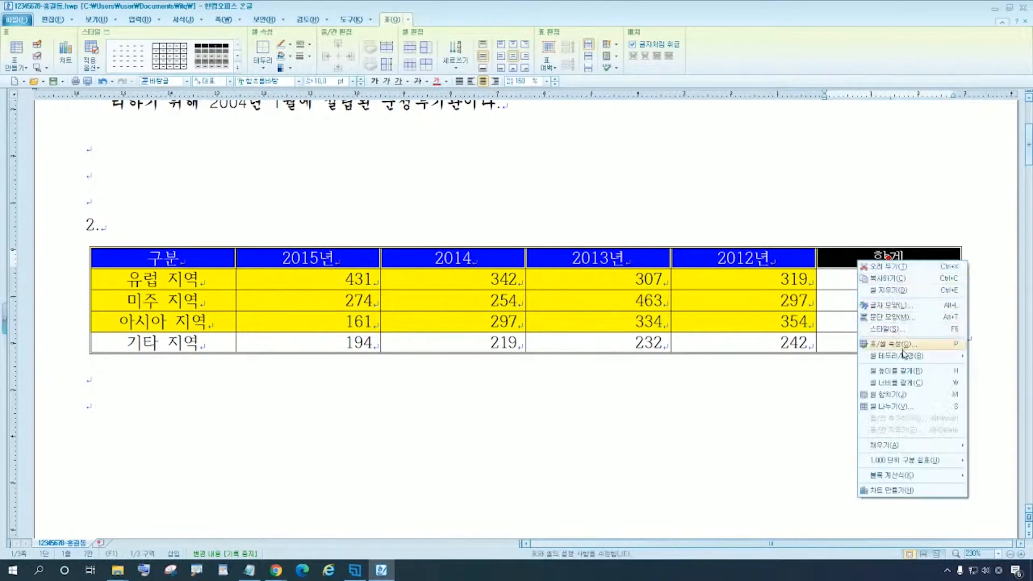
mouse_move(906, 357)
key(ctrl)
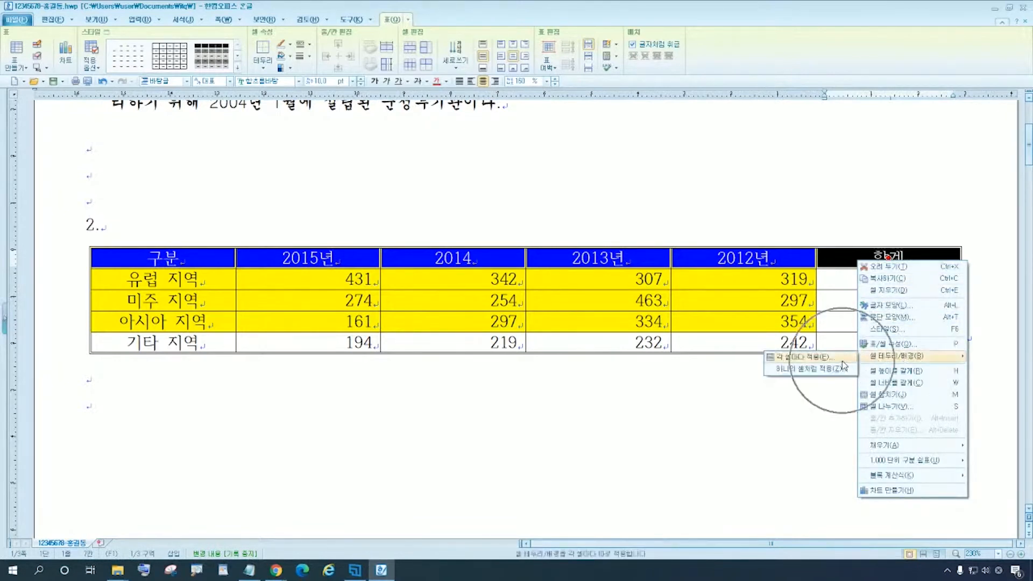
key(ctrl)
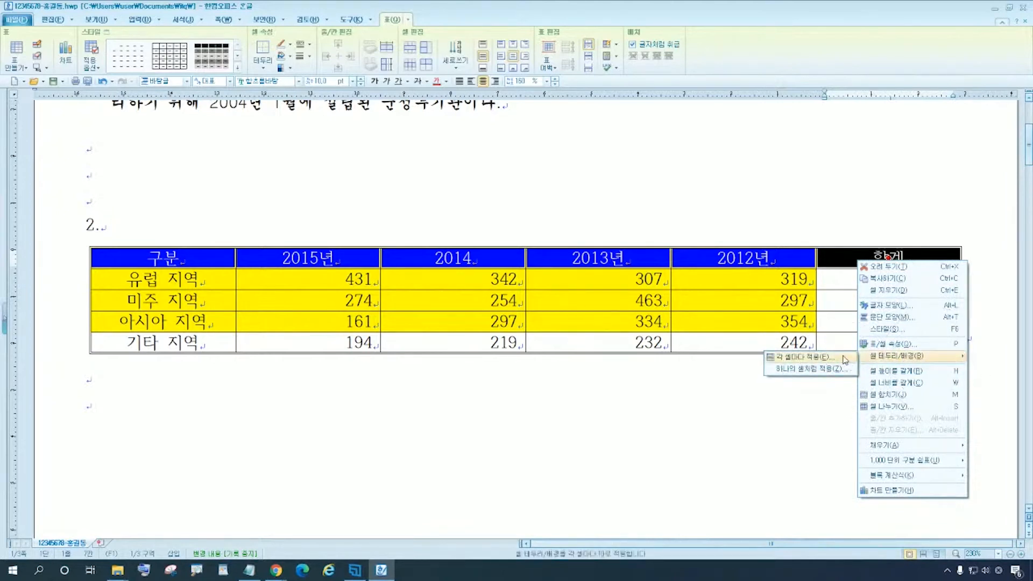
key(ctrl)
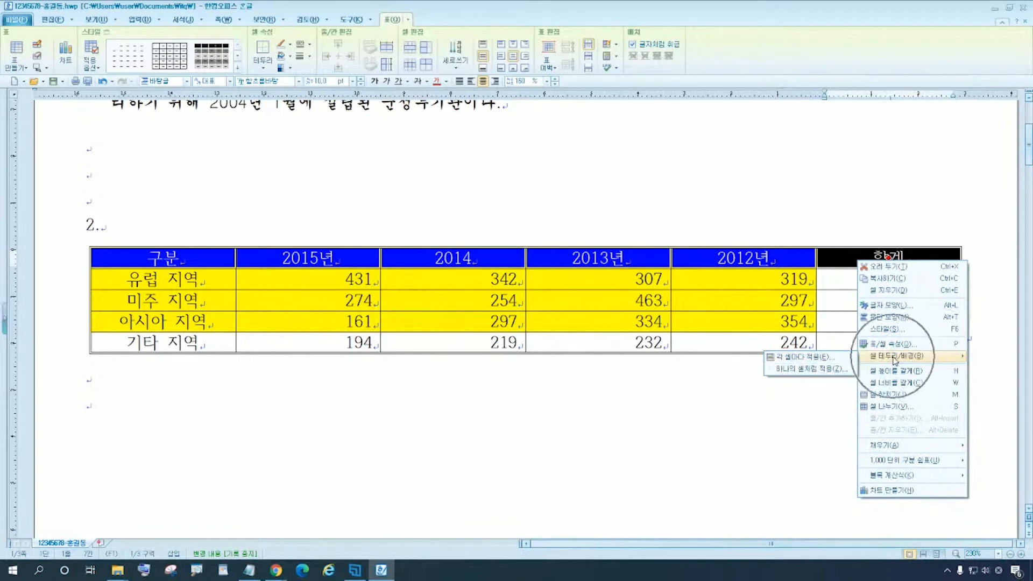
key(ctrl)
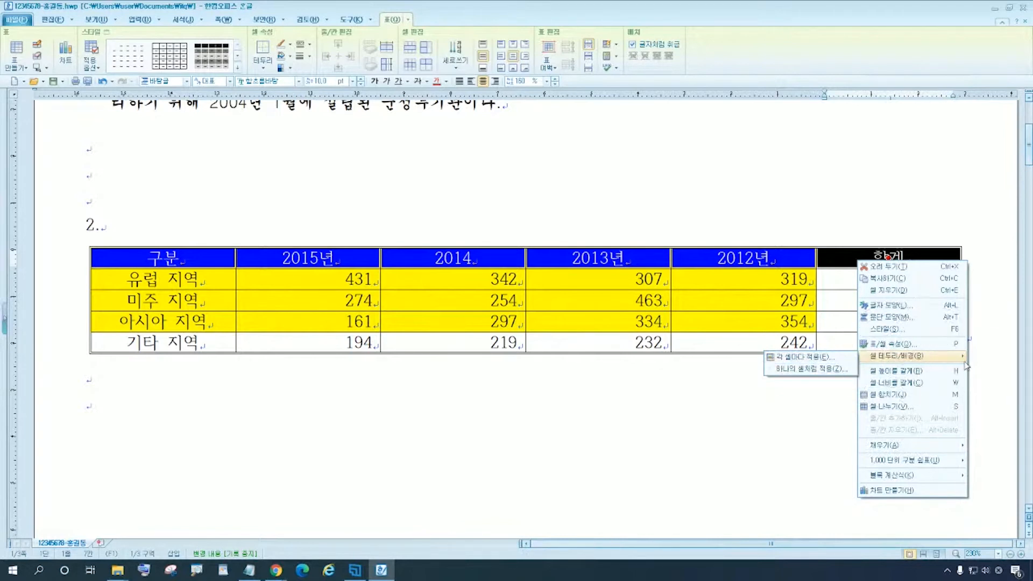
key(ctrl)
click(837, 358)
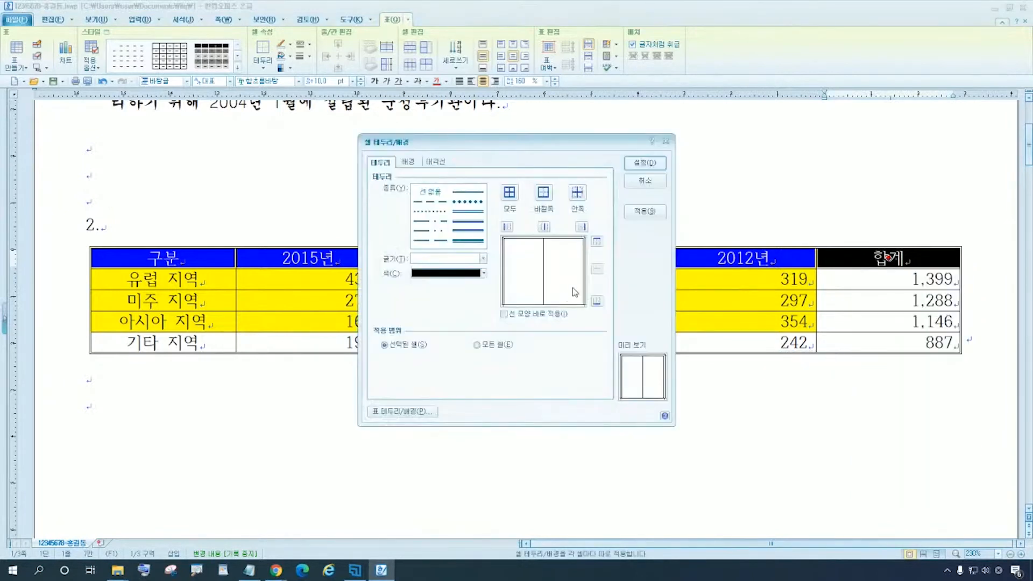
Apply a 0.5 mm double solid line to the bottom border of the header row and clear the selection
click(483, 200)
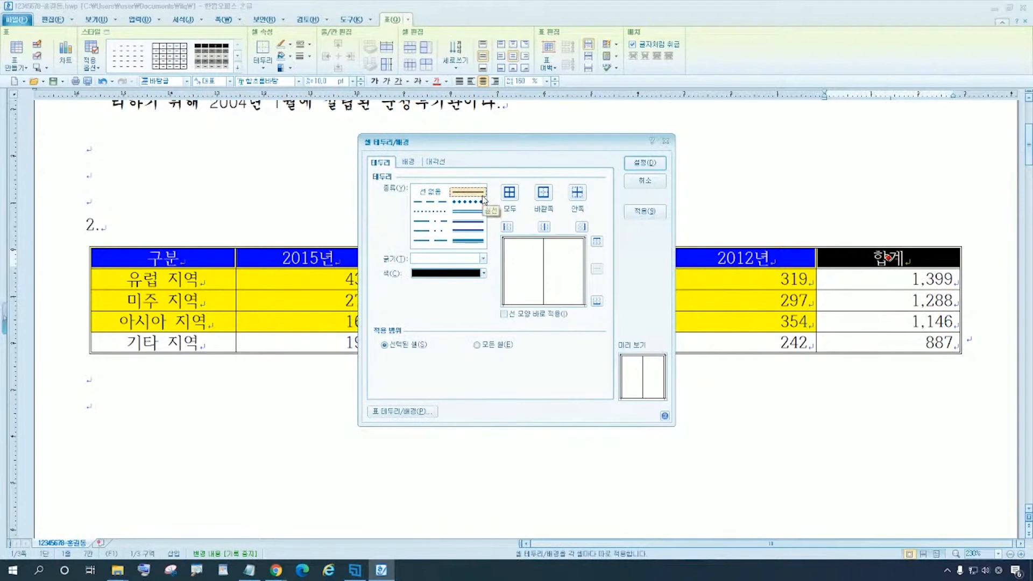
click(476, 214)
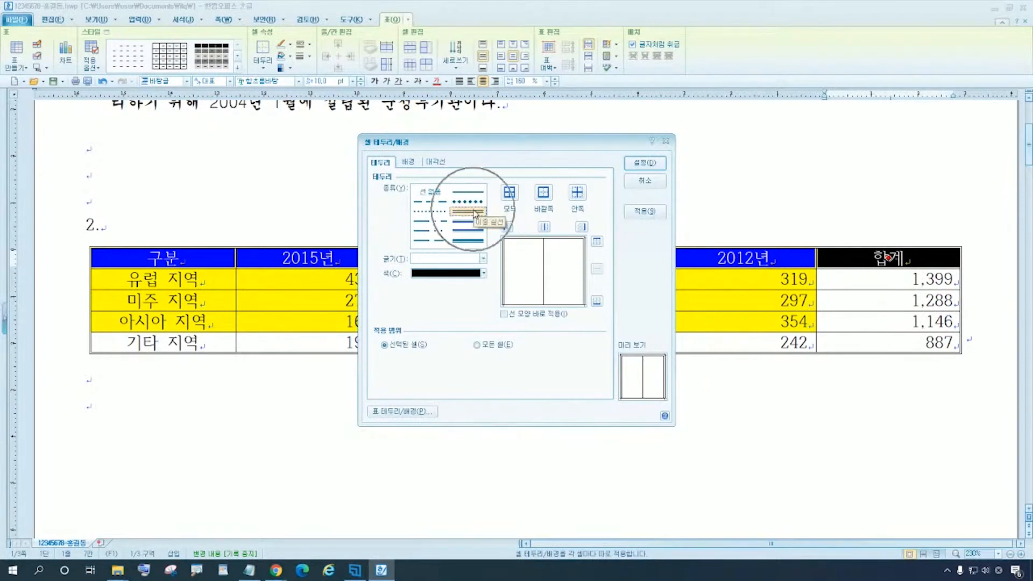
click(596, 300)
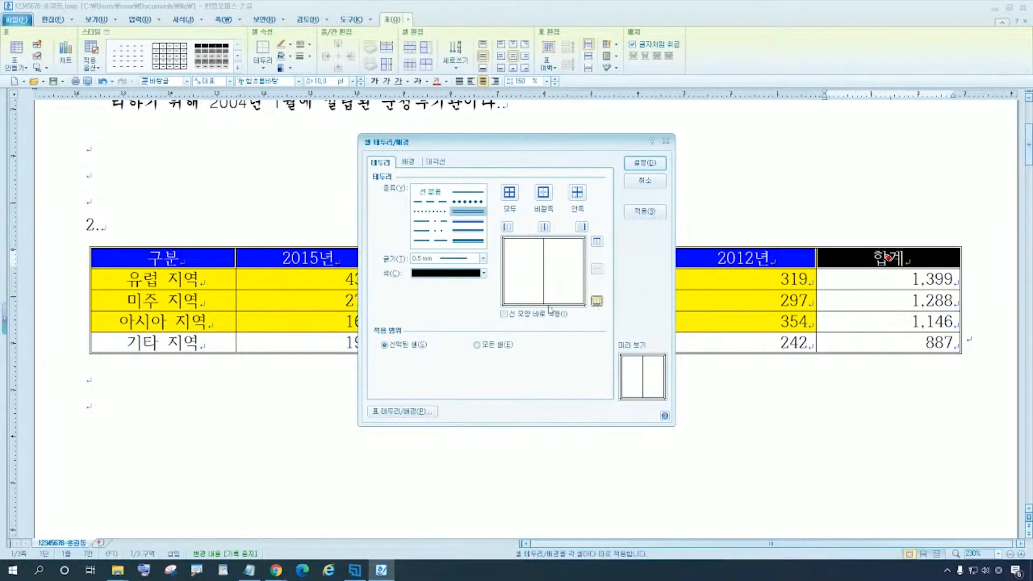
click(475, 220)
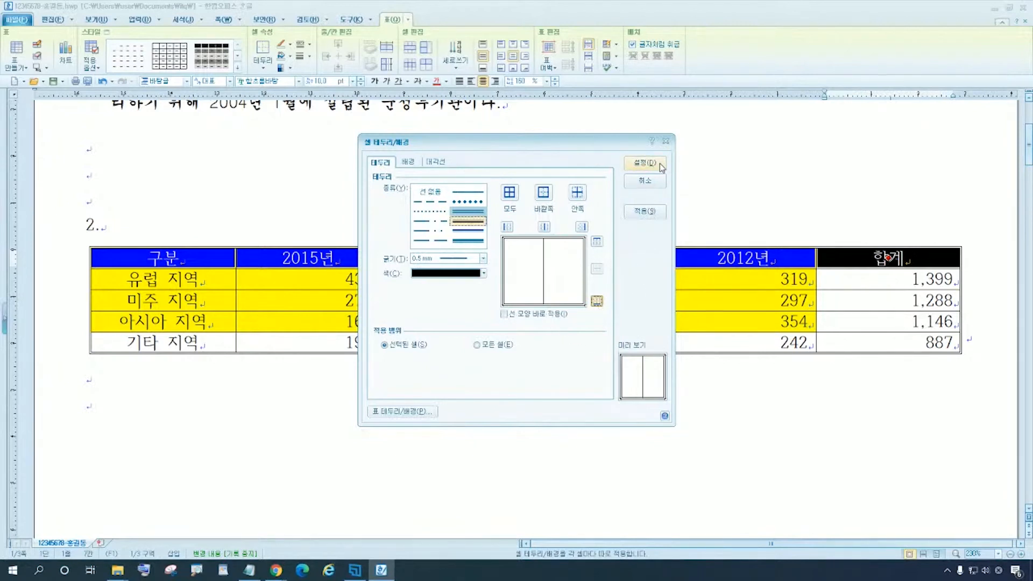
click(662, 166)
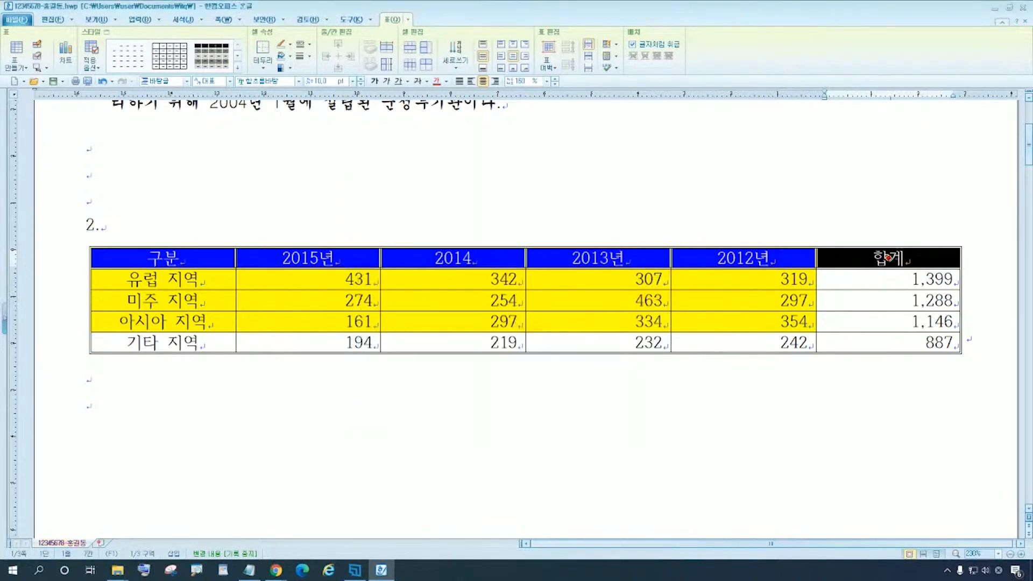
key(ctrl)
click(407, 451)
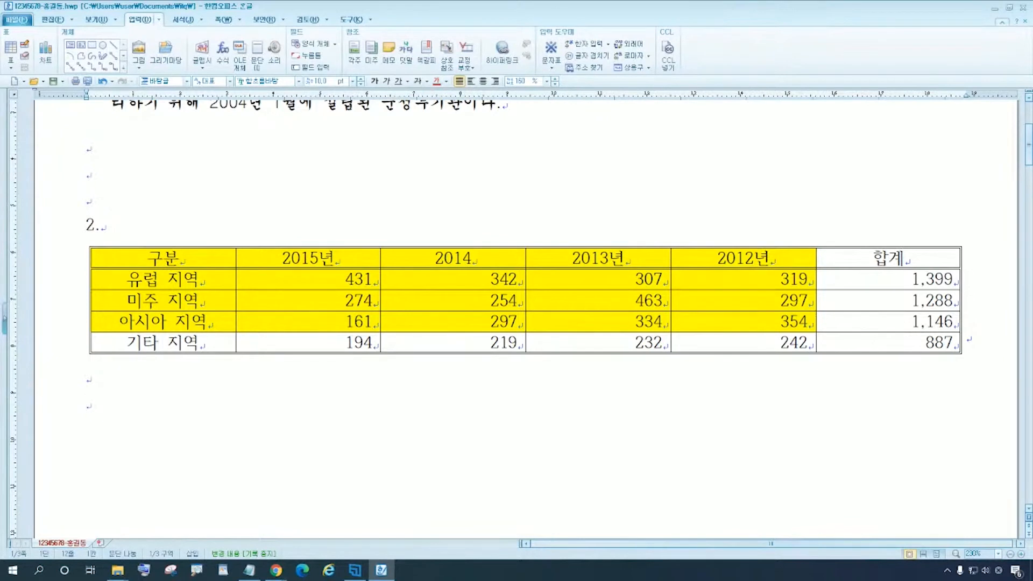
drag(163, 258, 163, 342)
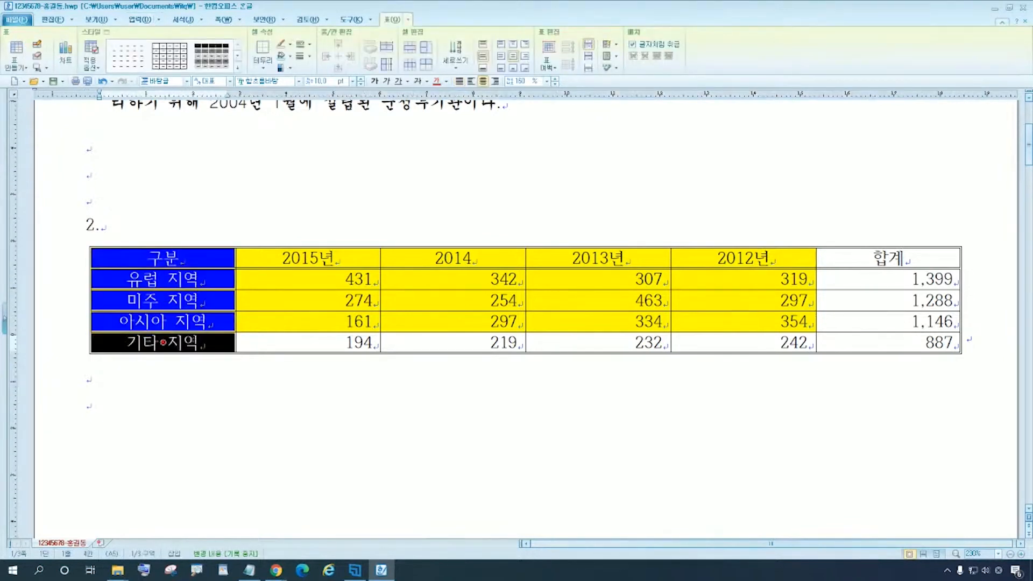
drag(307, 258, 308, 342)
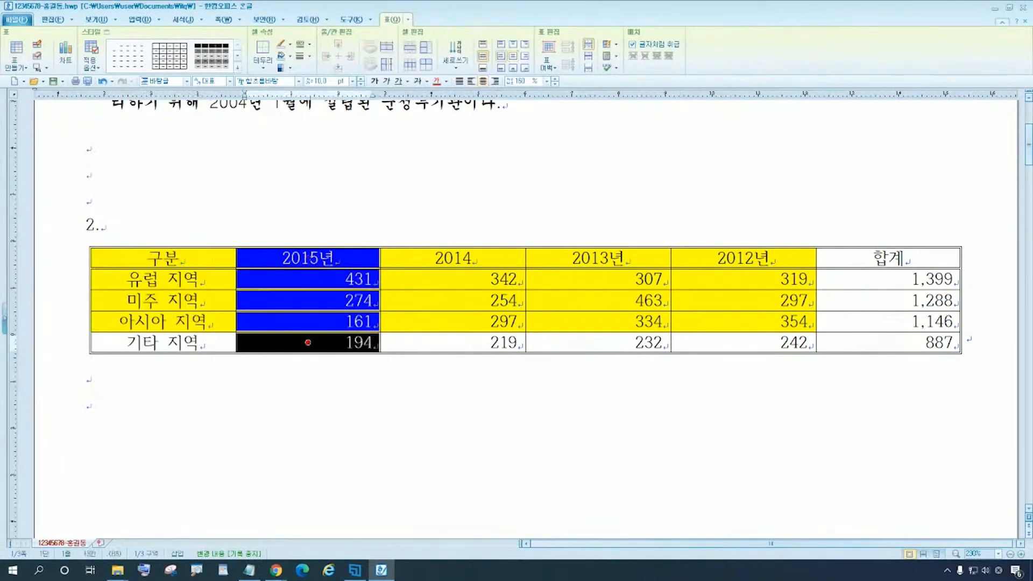
click(89, 405)
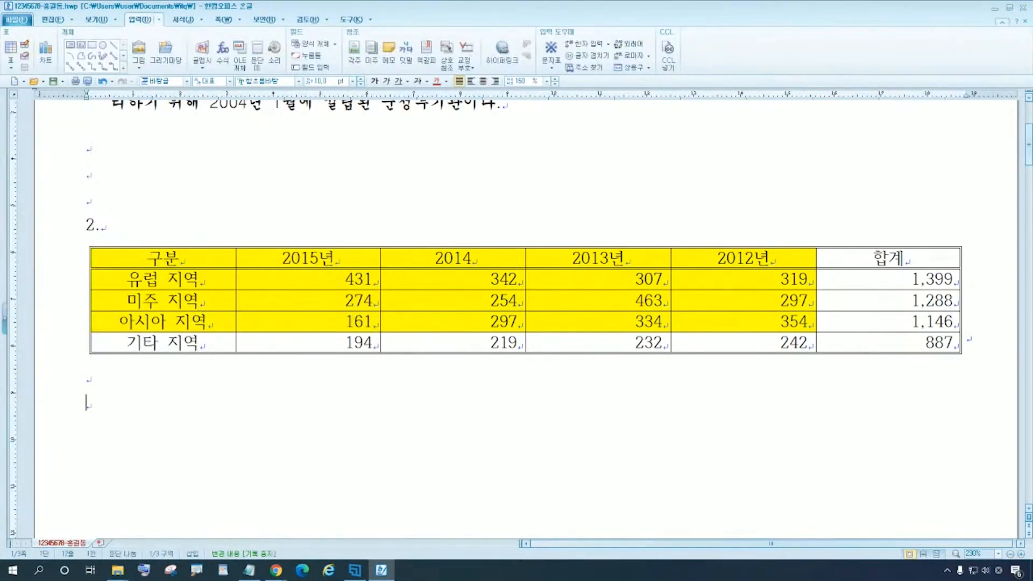
Apply a 0.5 mm double solid line to the right border of the first column, from 구분 to 기타 지역
drag(161, 259, 163, 342)
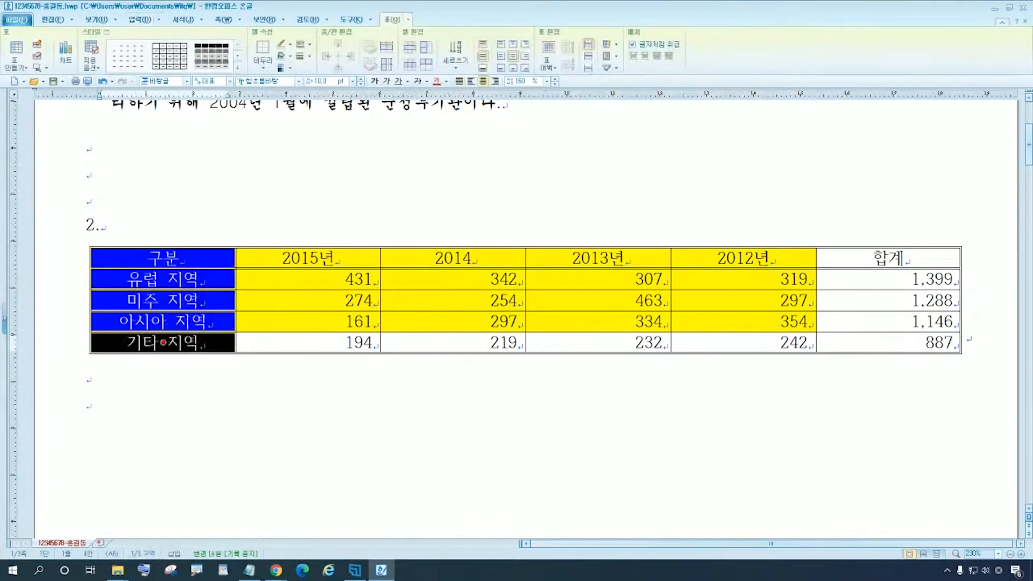
right_click(163, 342)
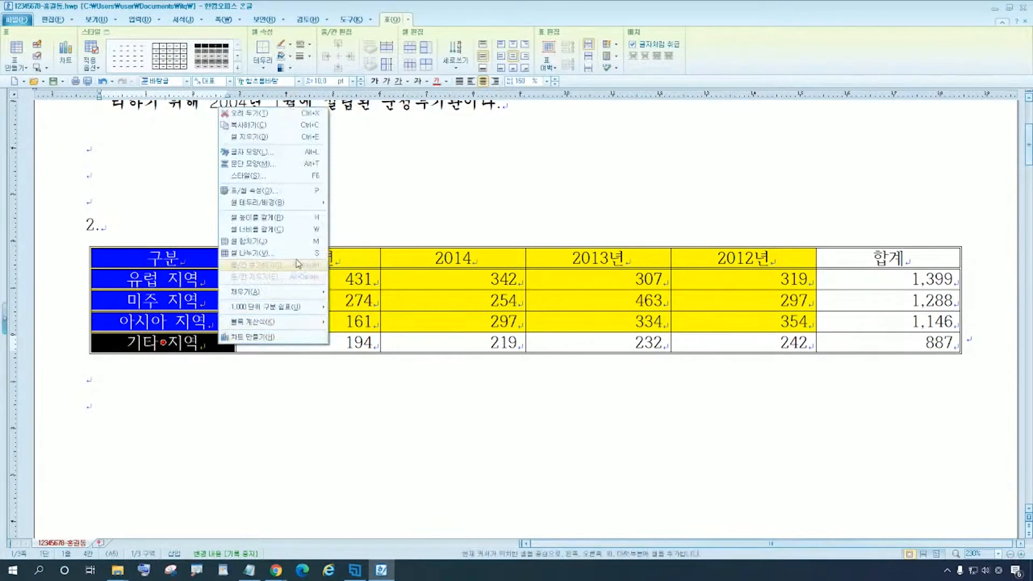
click(300, 209)
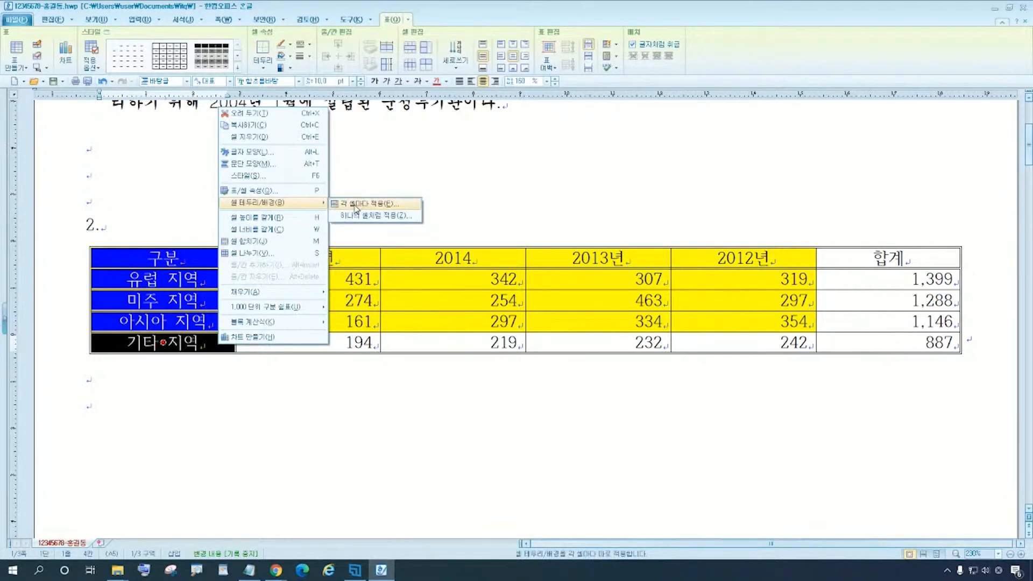
click(355, 204)
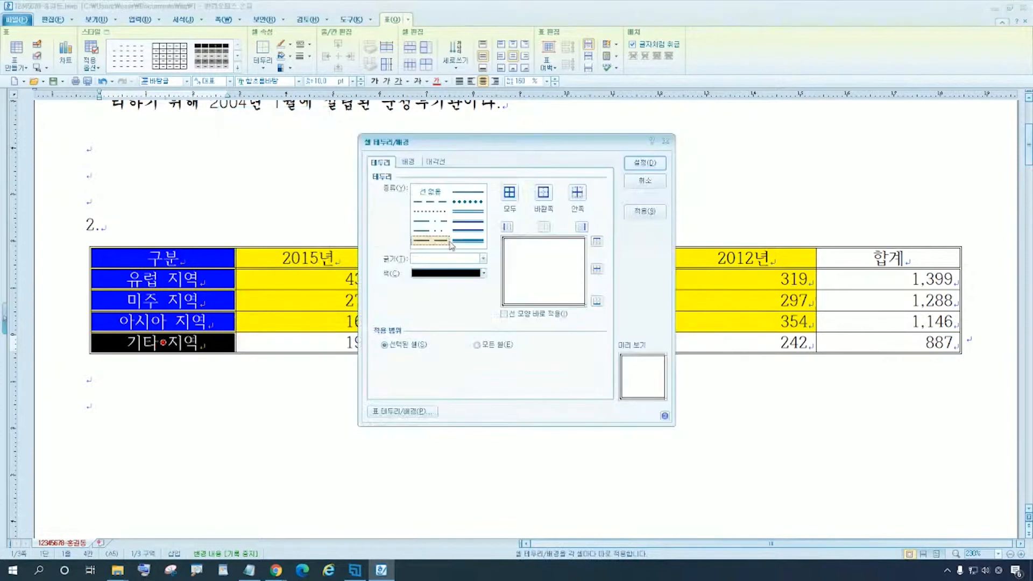
click(464, 213)
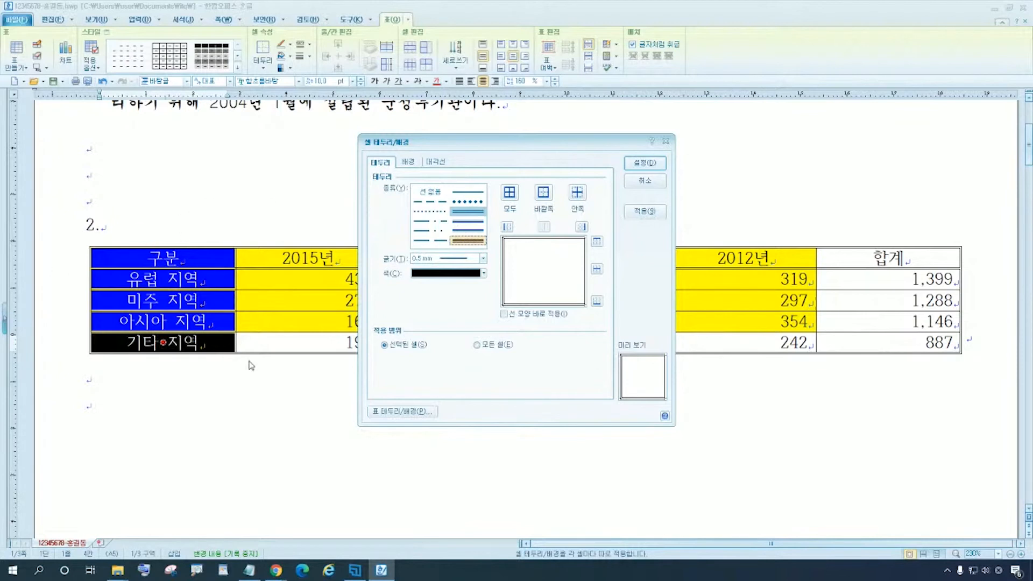
click(584, 228)
click(583, 228)
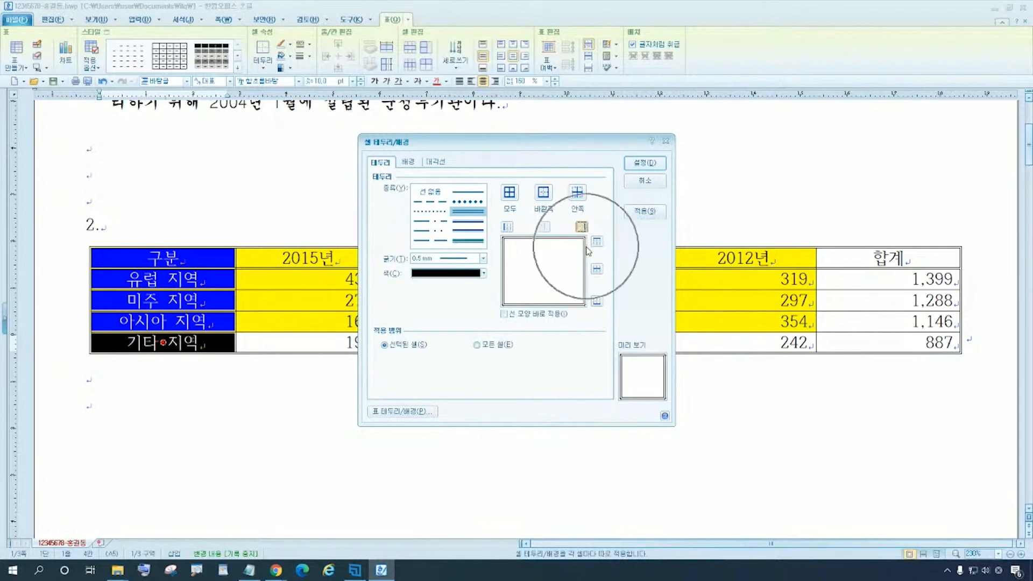
click(657, 169)
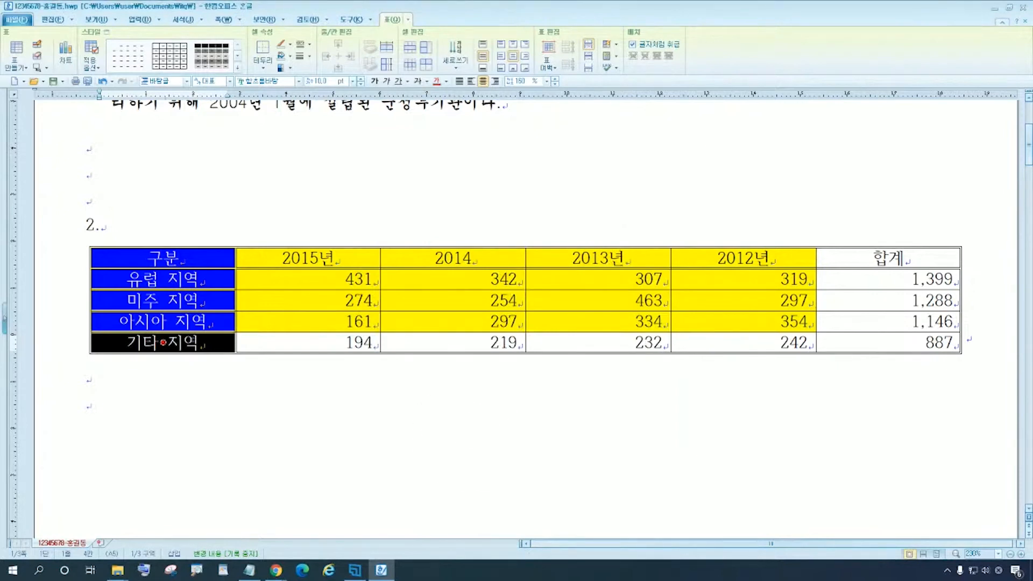
click(554, 436)
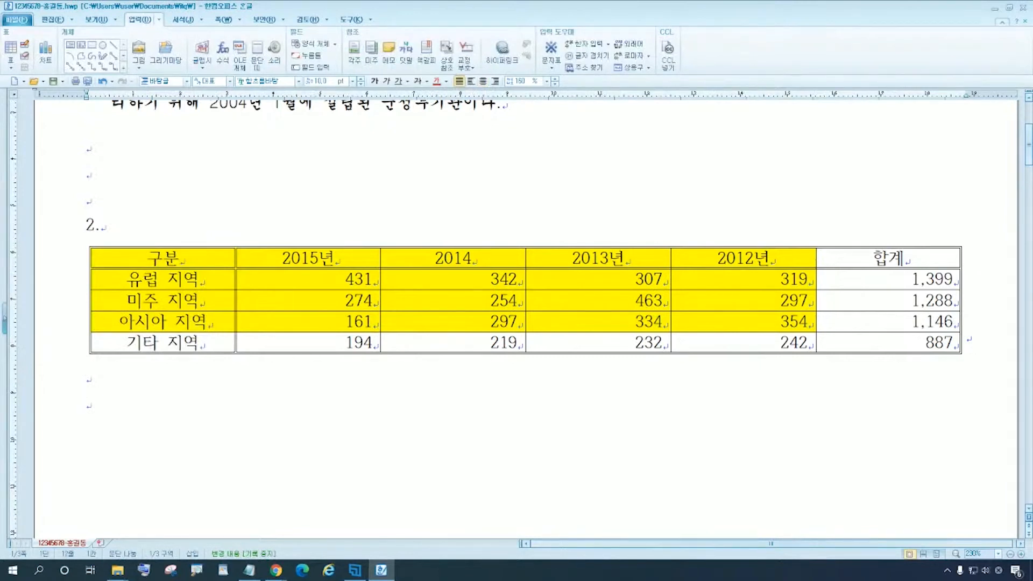
Delete the total from the 합계 cell of the 기타 지역 row
click(570, 332)
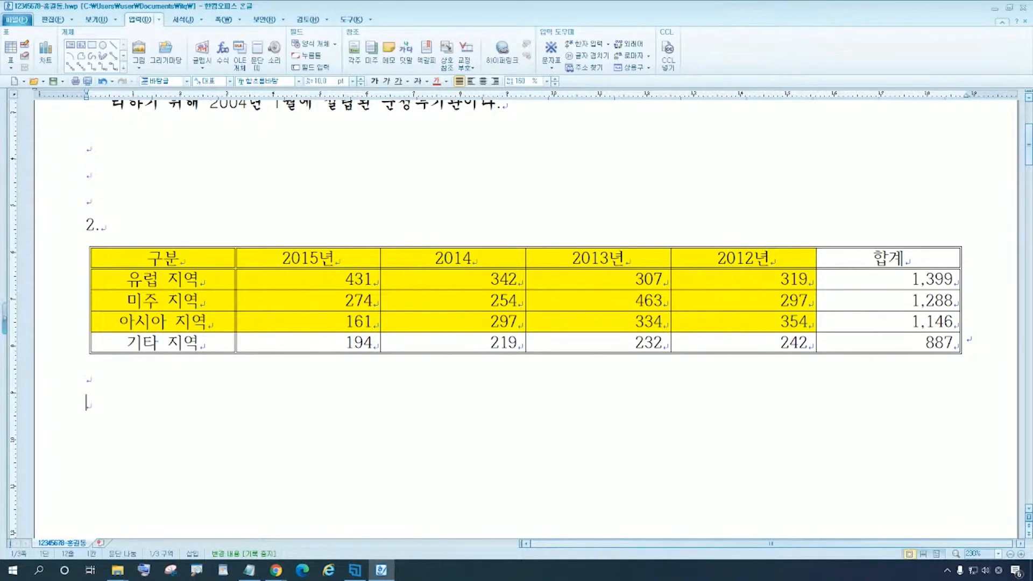
drag(925, 343, 955, 343)
key(Delete)
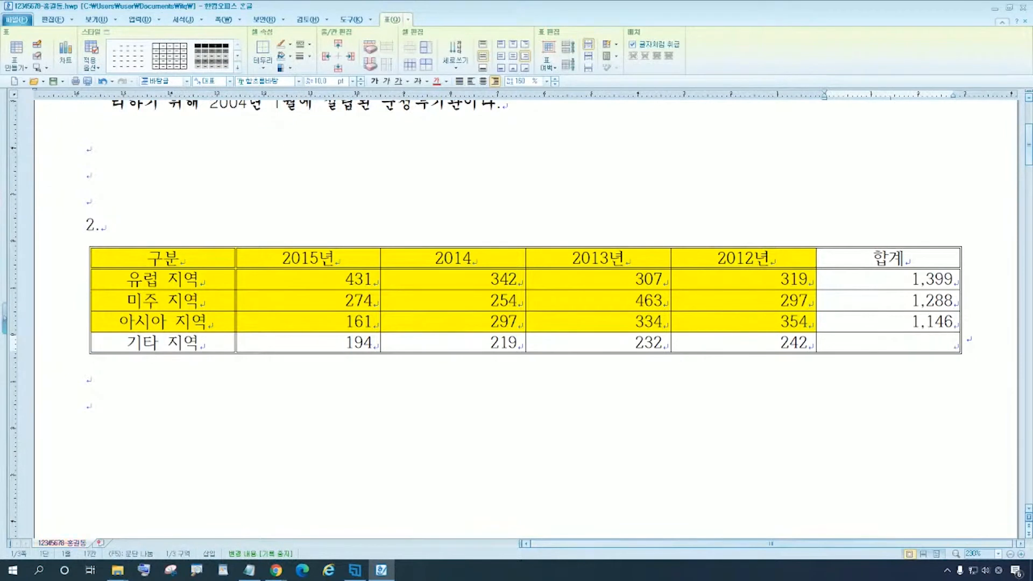
click(90, 404)
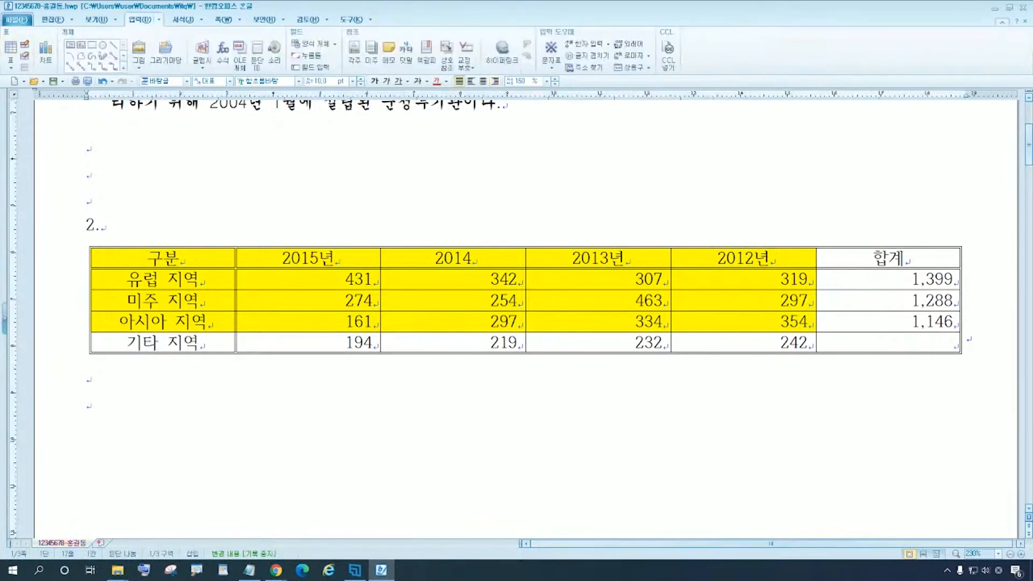
Cross out the empty 합계 cell of the 기타 지역 row with 0.1 mm solid diagonal lines in both directions
click(951, 343)
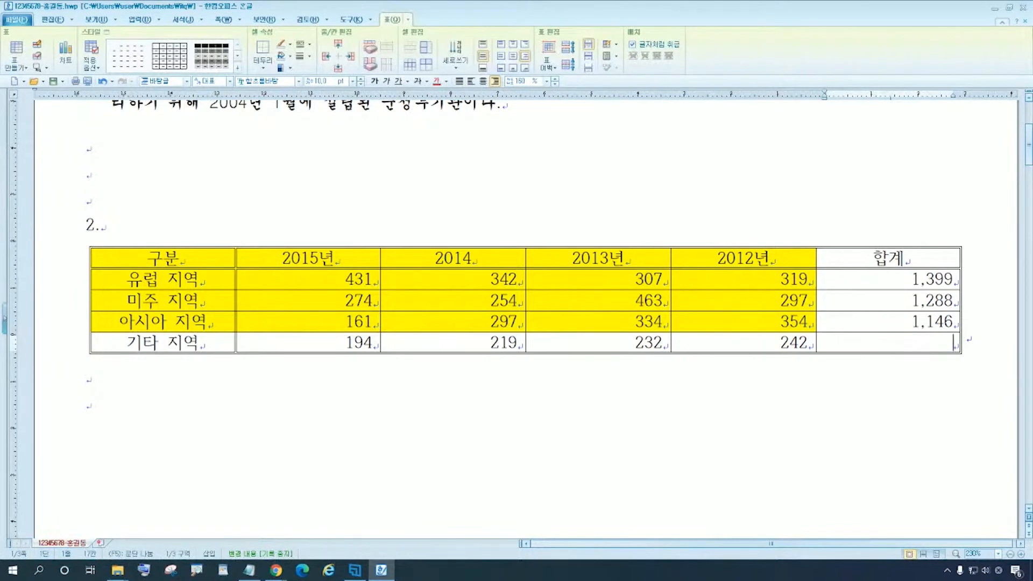
right_click(874, 339)
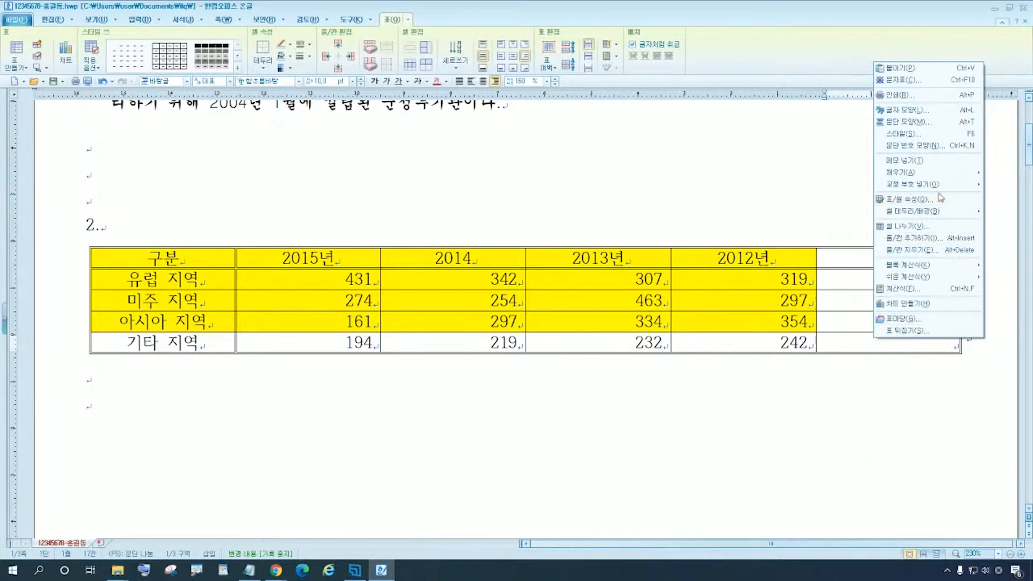
mouse_move(936, 213)
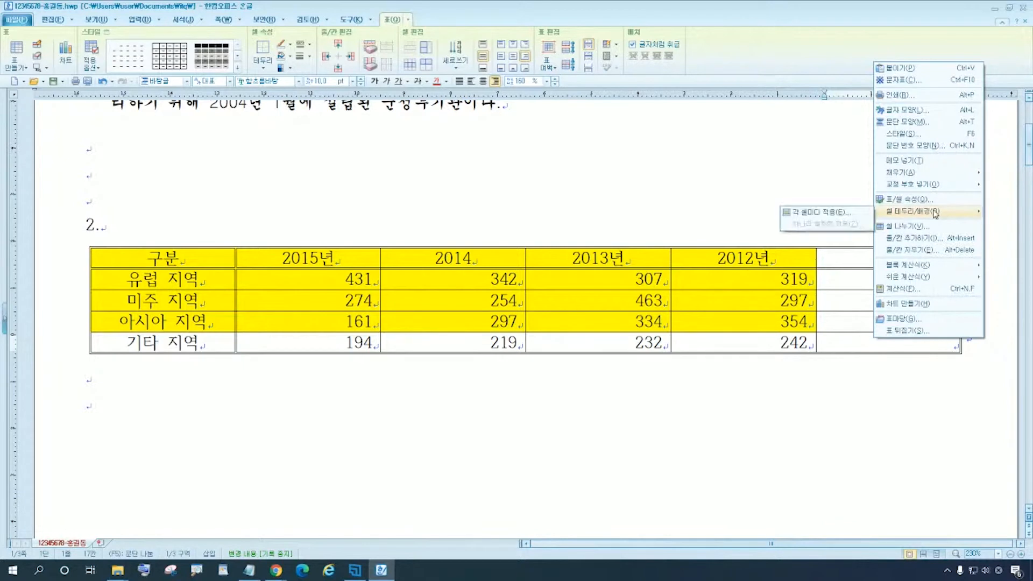
click(846, 215)
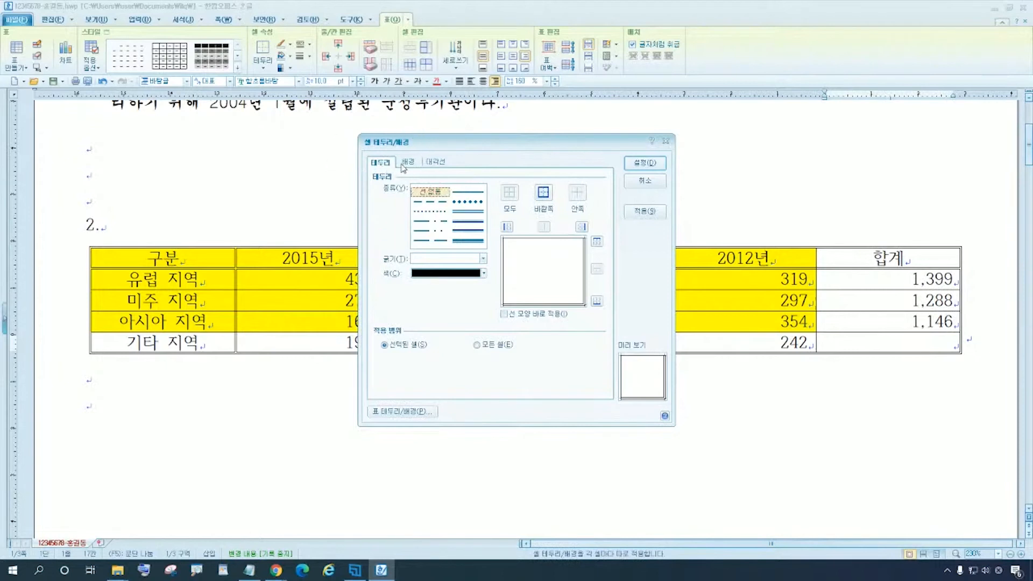
click(405, 163)
click(443, 164)
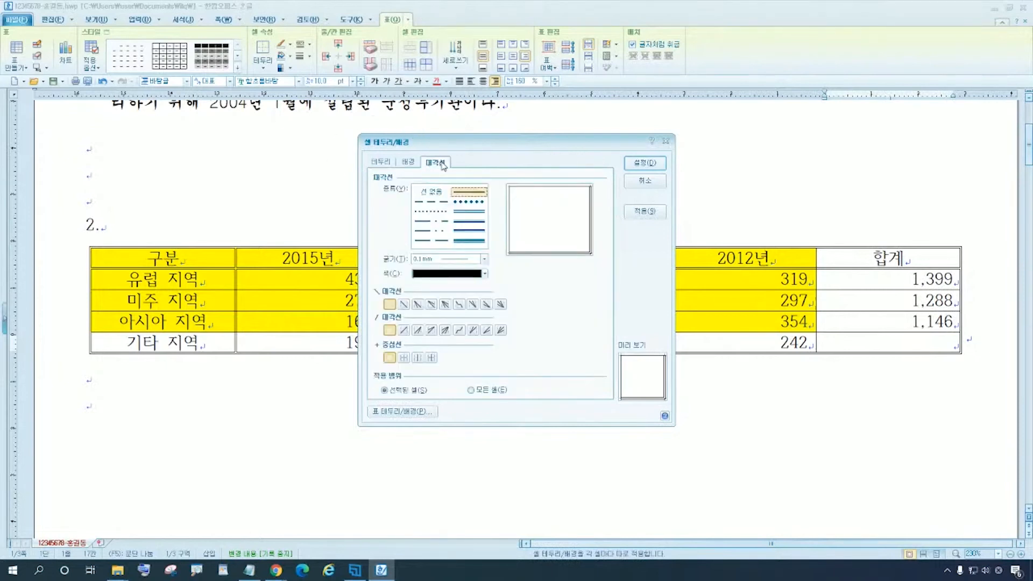
click(469, 191)
click(404, 304)
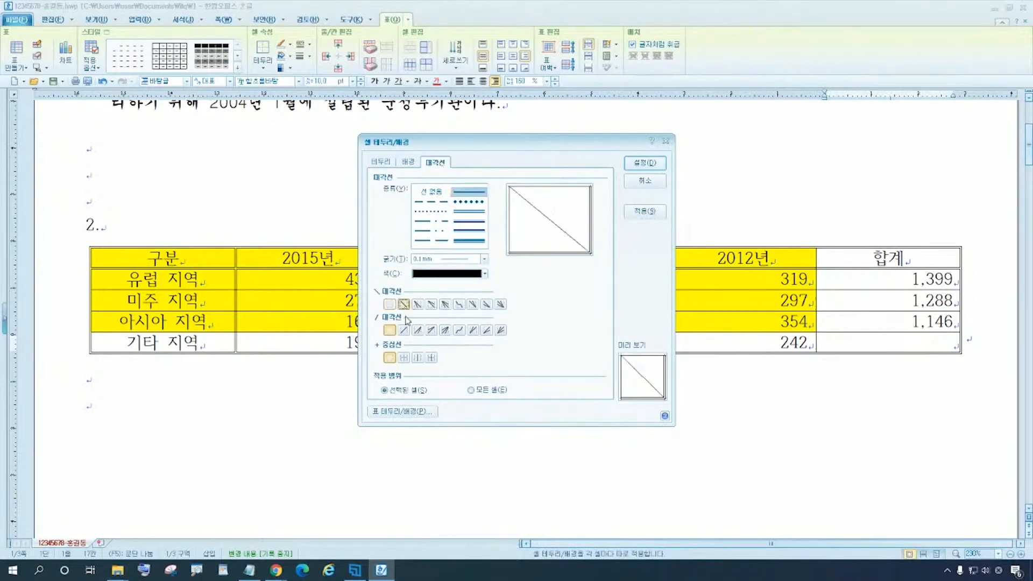
click(406, 329)
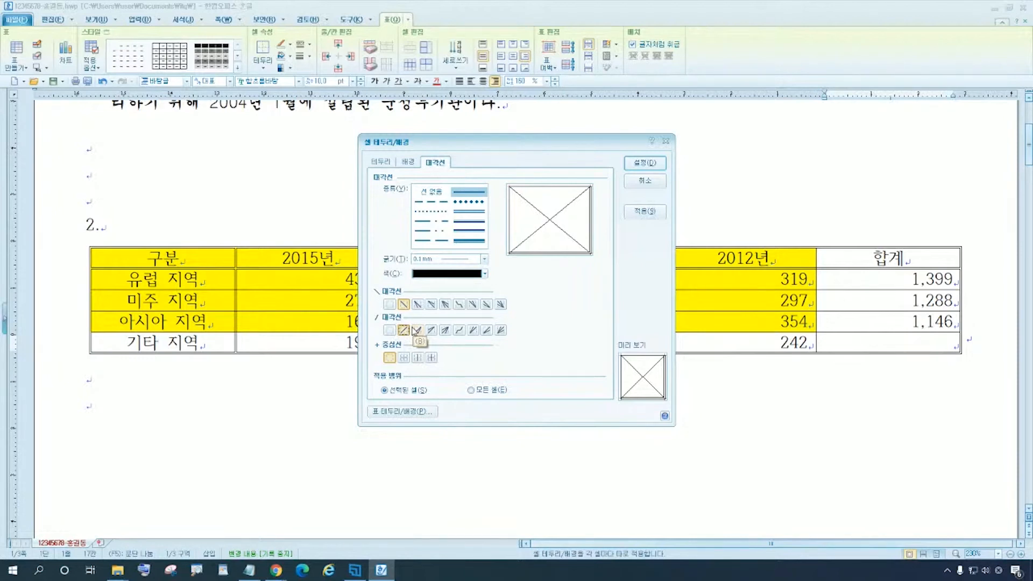
click(646, 169)
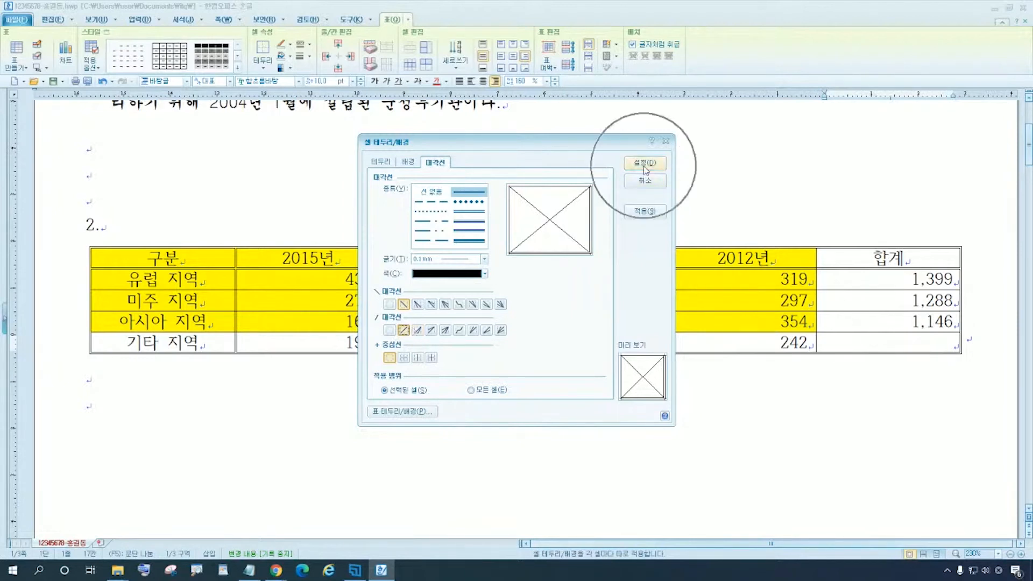
click(645, 165)
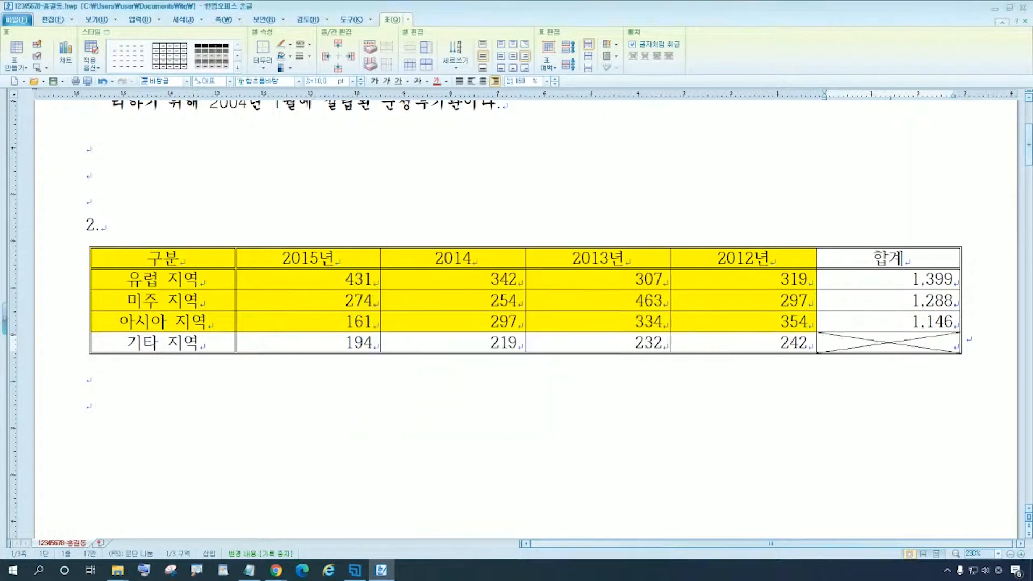
click(88, 403)
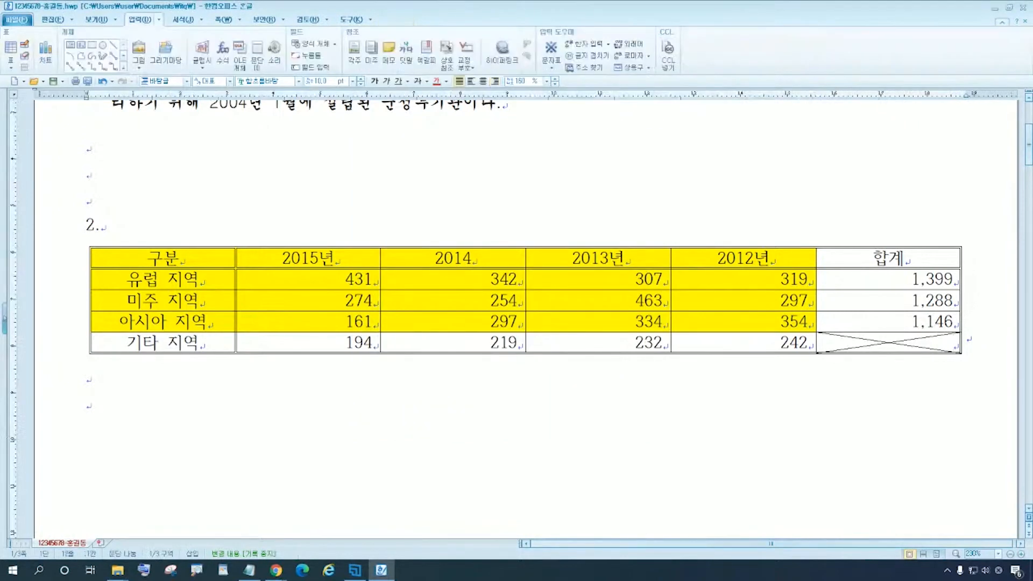
Switch to the Notepad notes and add the line "- 대각선" below "- 테두리 변경하기"
key(ctrl)
key(ctrl)
key(alt+Tab)
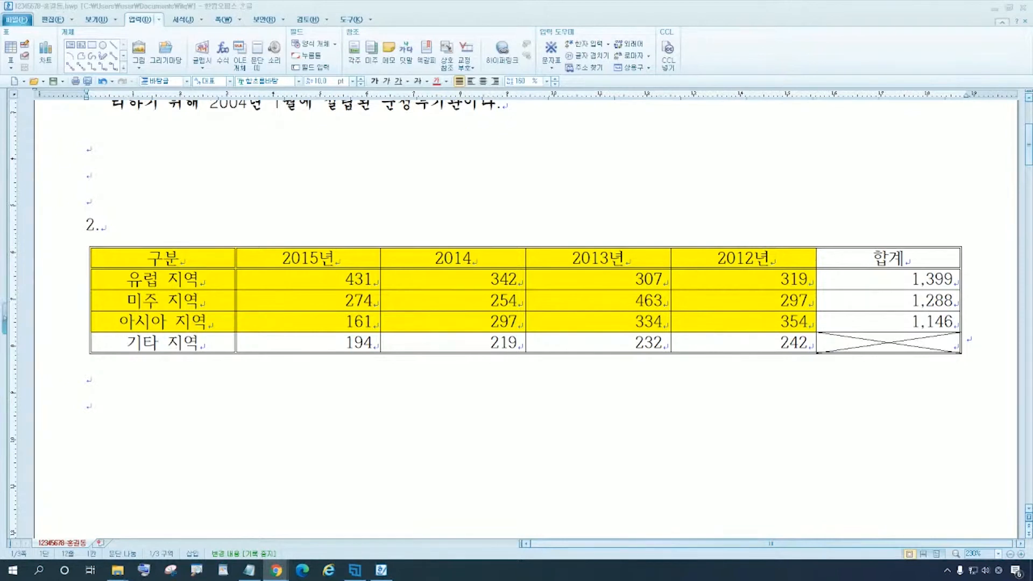
click(250, 570)
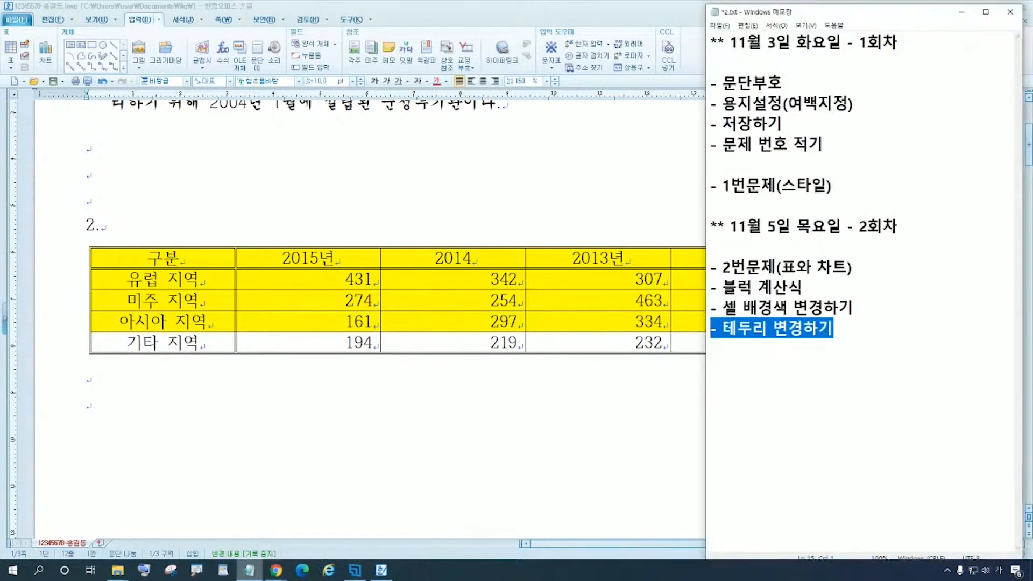
click(863, 335)
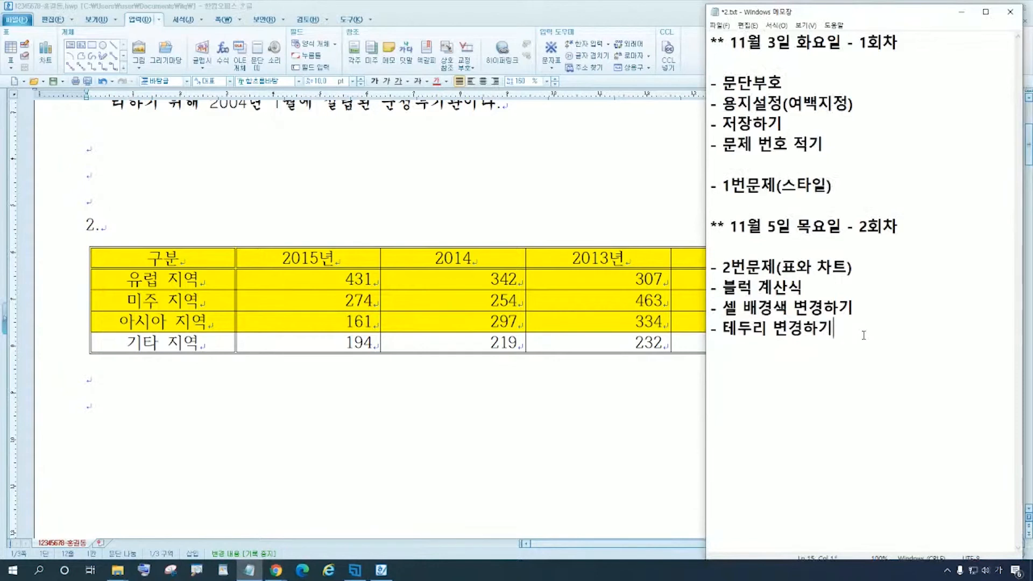
key(Return)
text(- 대각선)
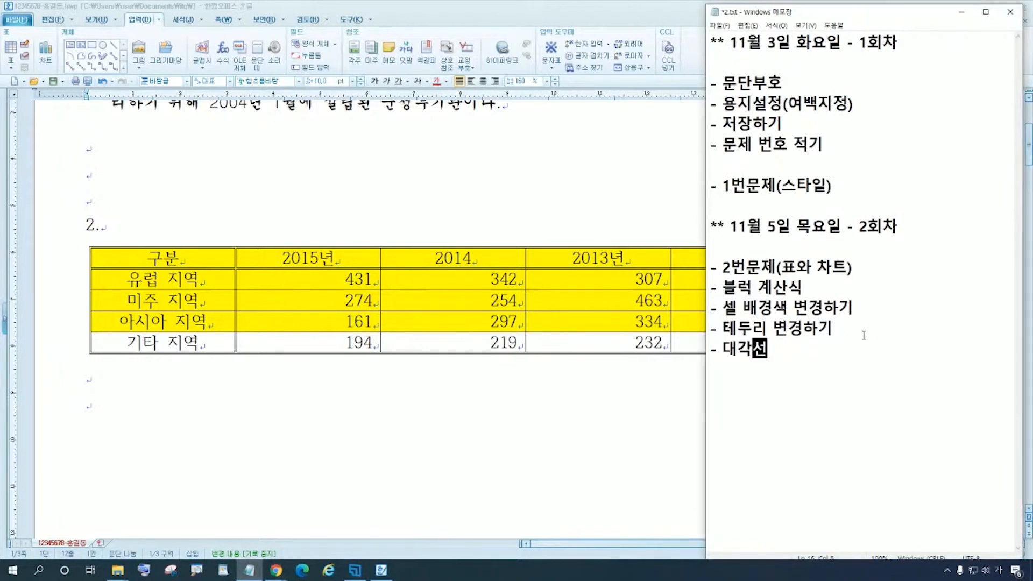
Add the note "- 캡션넣기" and, below it, the definition "캡션: 표나 그림에 포함되어 있는 간단한 설명"
key(Return)
text(-)
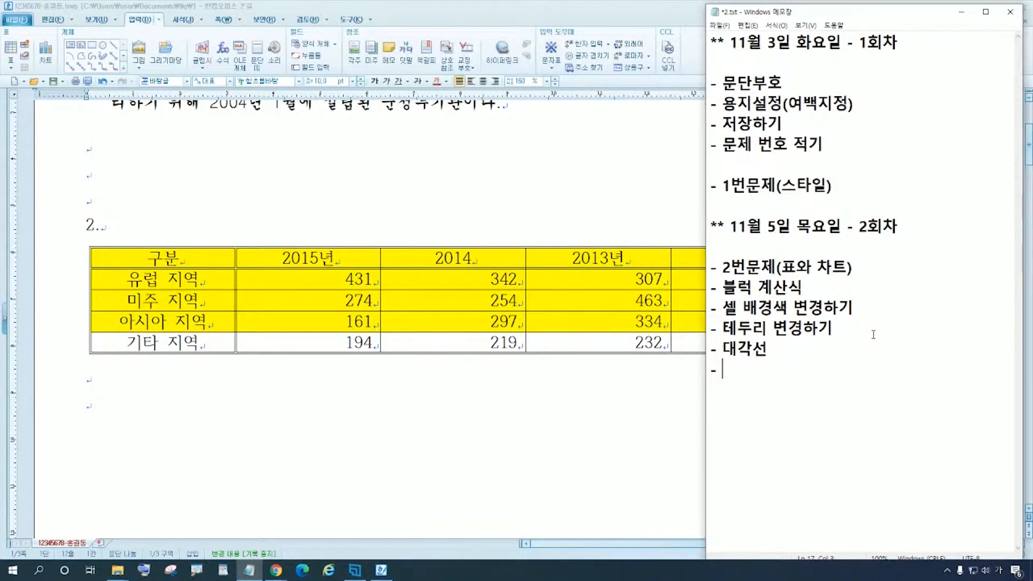
text(캡션ㄴㅓㅎ기)
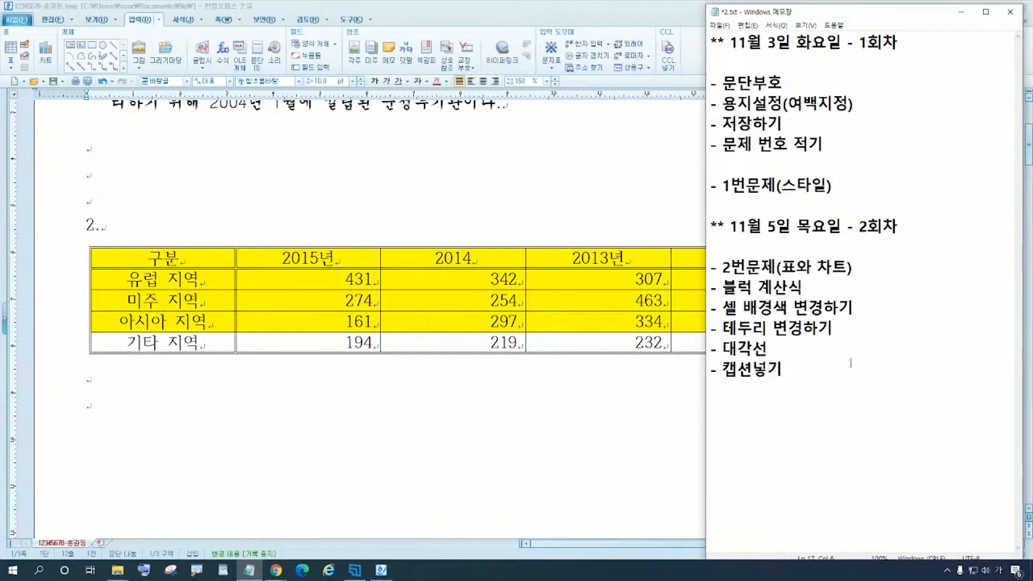
key(Return)
text(캡션: 표나 그림에 포함되어 있는 간단한 설명)
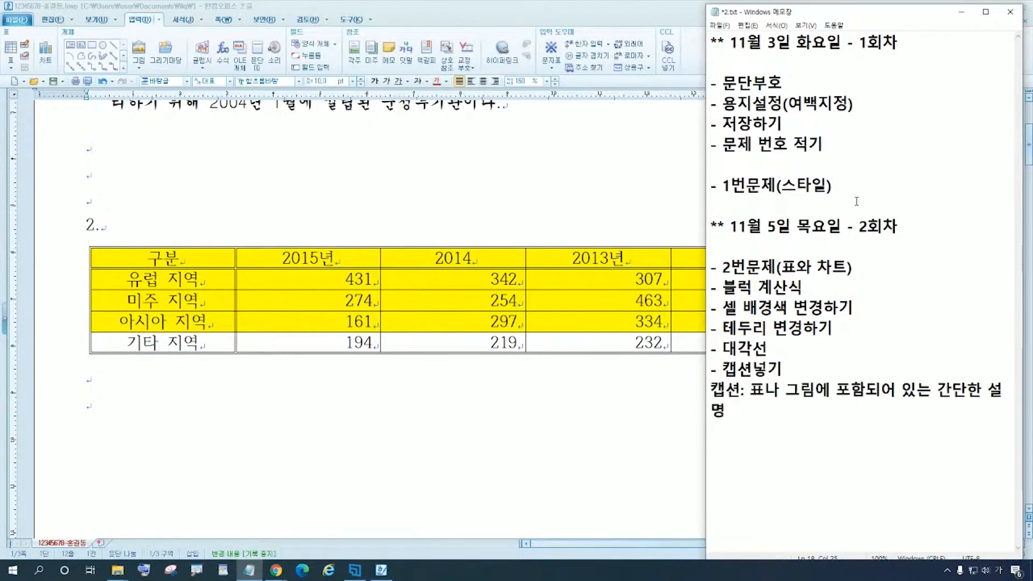
Mark the words 캡션 and 포함되어 in the caption definition and compare the note with the table in the Hangul document
key(Home)
key(shift+Right)
key(shift+Right)
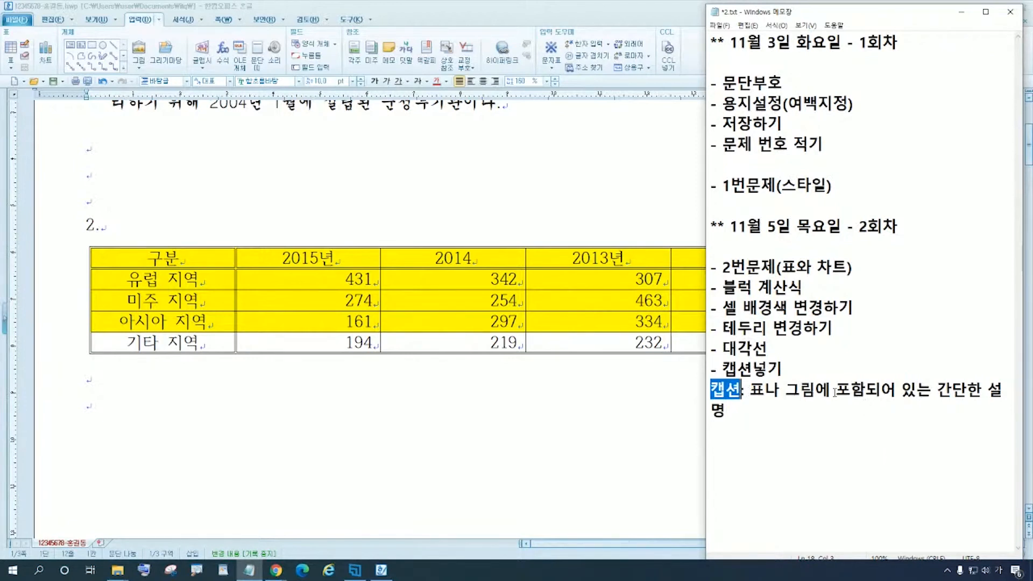
drag(835, 391, 896, 393)
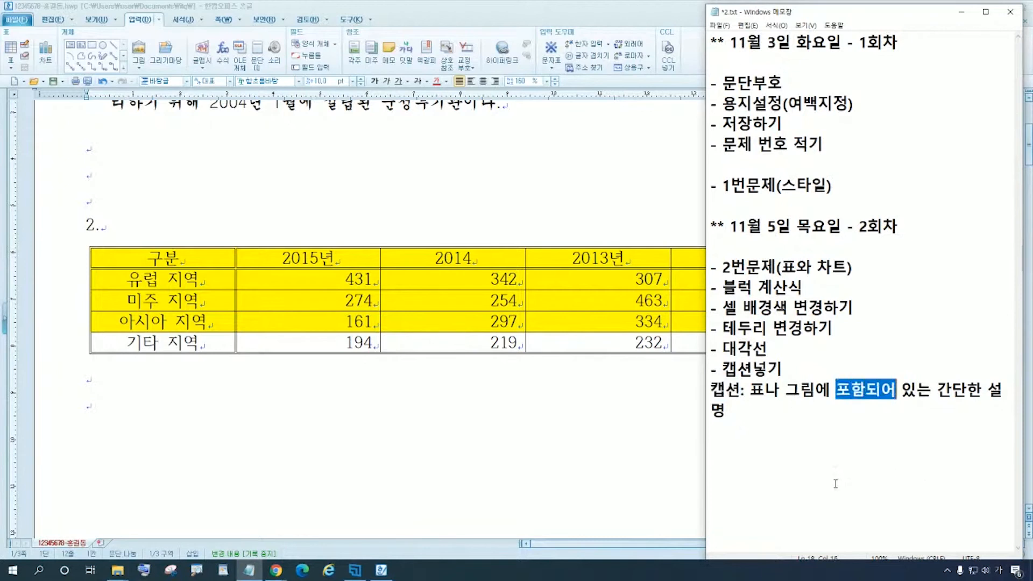
key(alt+Tab)
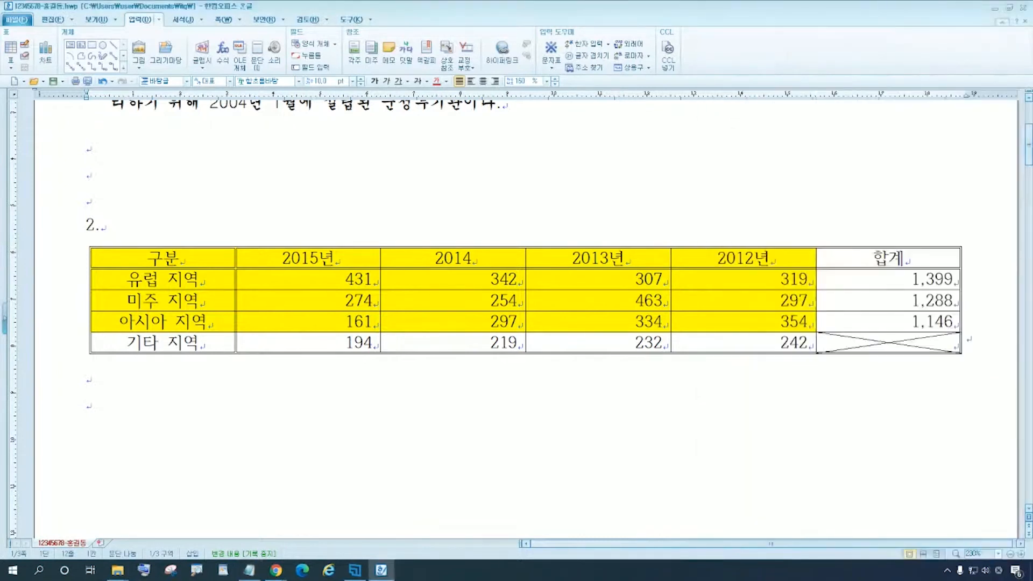
click(249, 570)
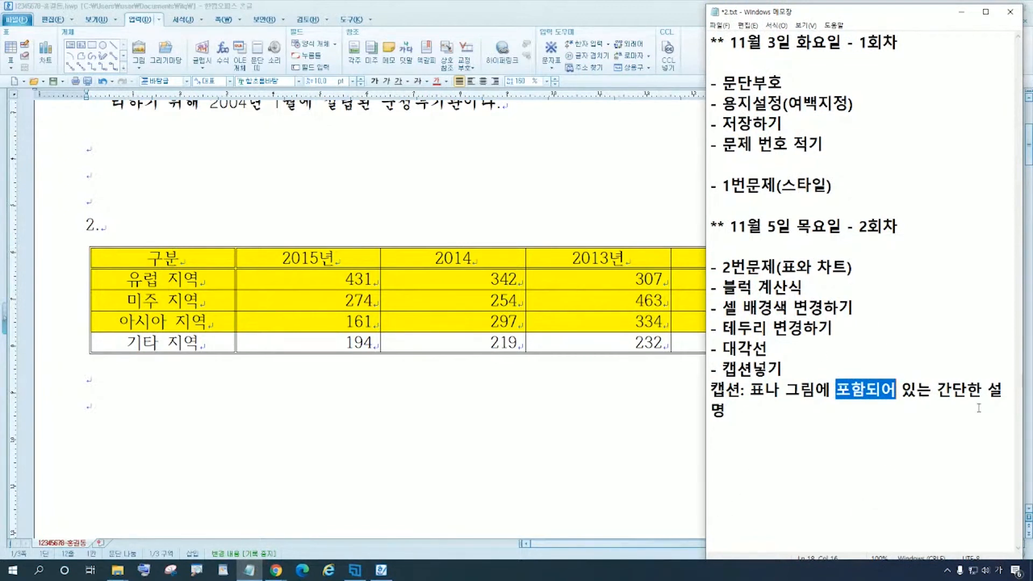
Return from the notes to the Hangul document and add a caption above the regional table
drag(784, 370, 709, 368)
click(215, 279)
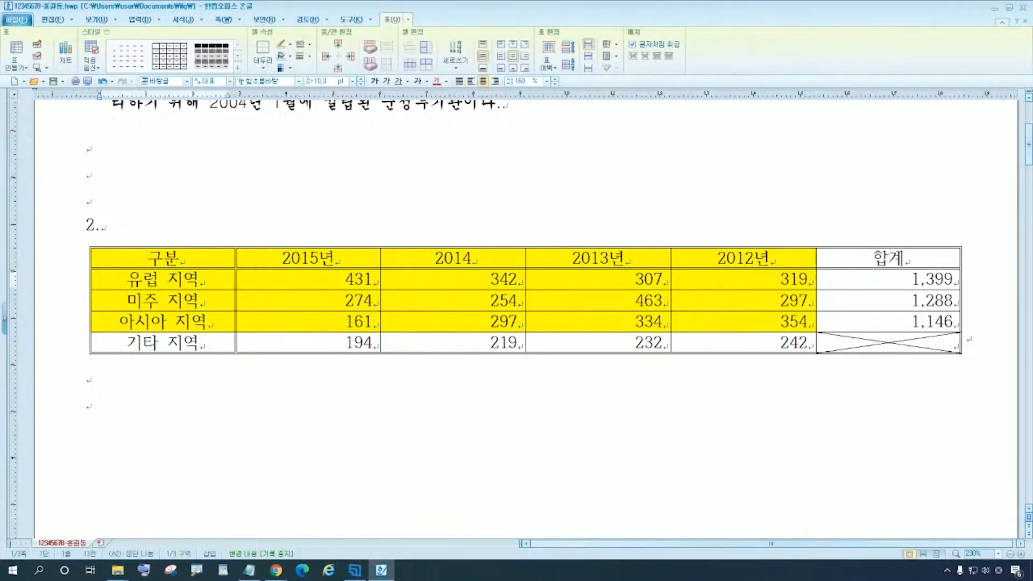
click(129, 408)
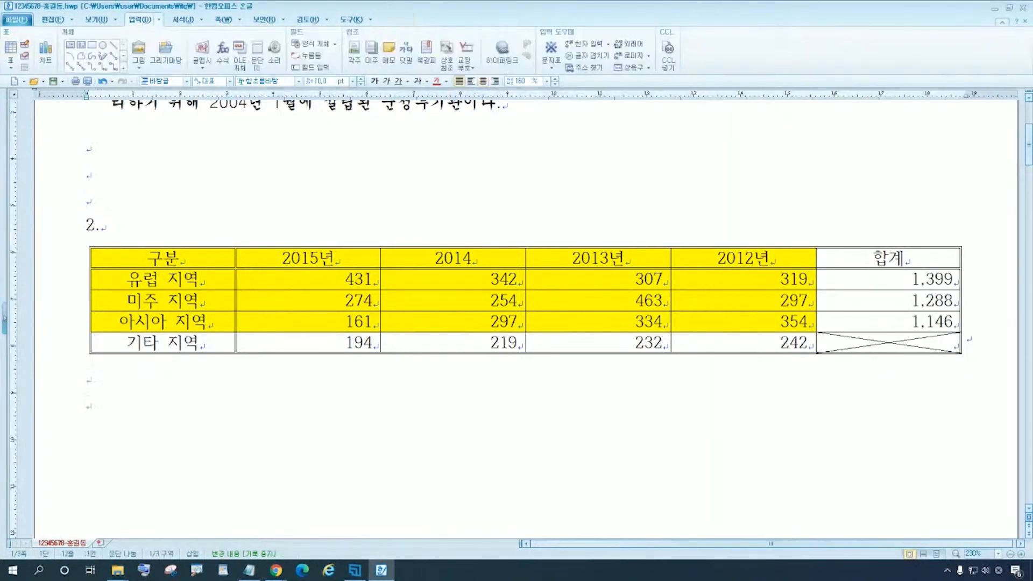
click(210, 279)
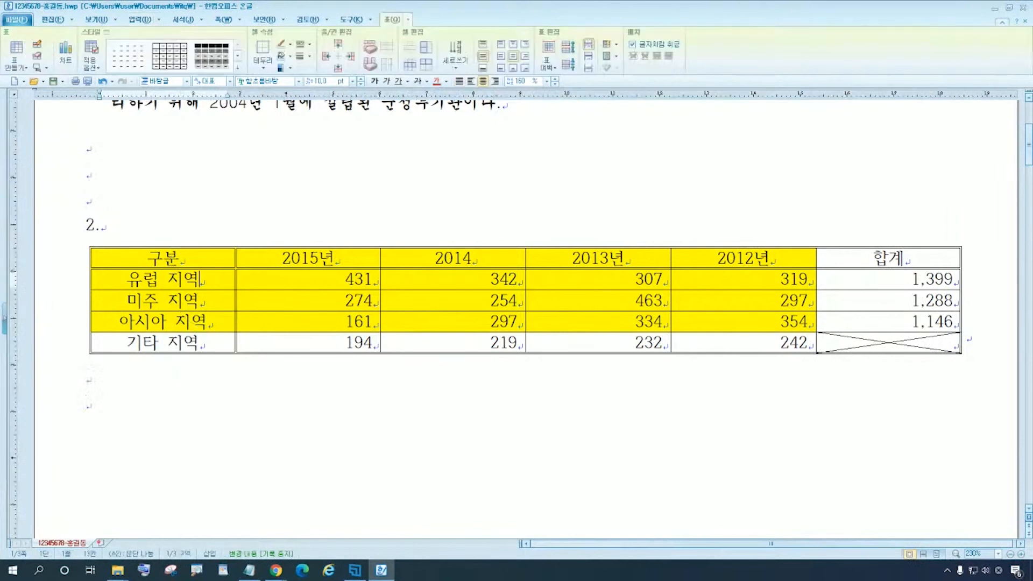
key(ctrl)
key(ctrl)
key(ctrl)
key(ctrl)
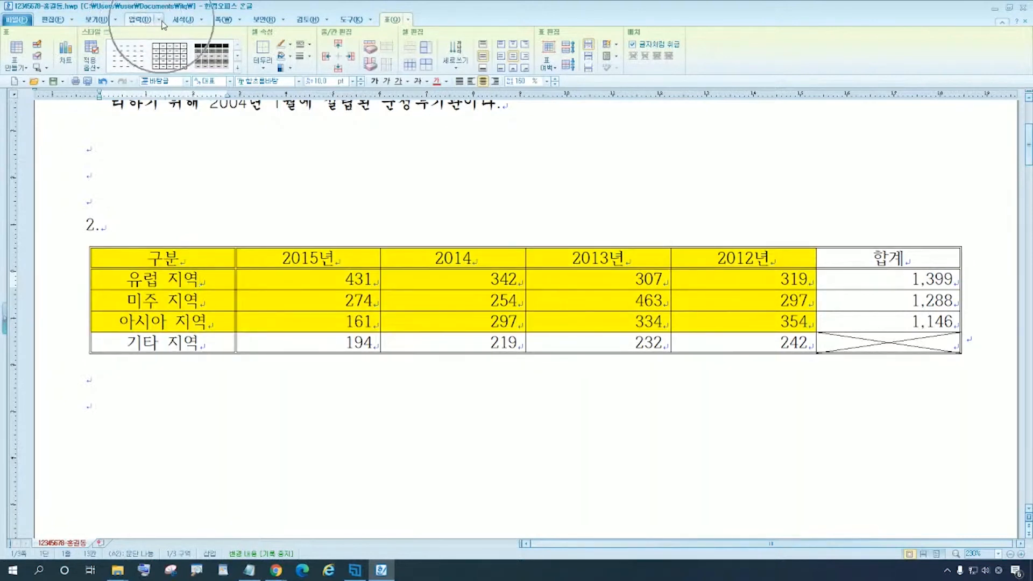
click(161, 22)
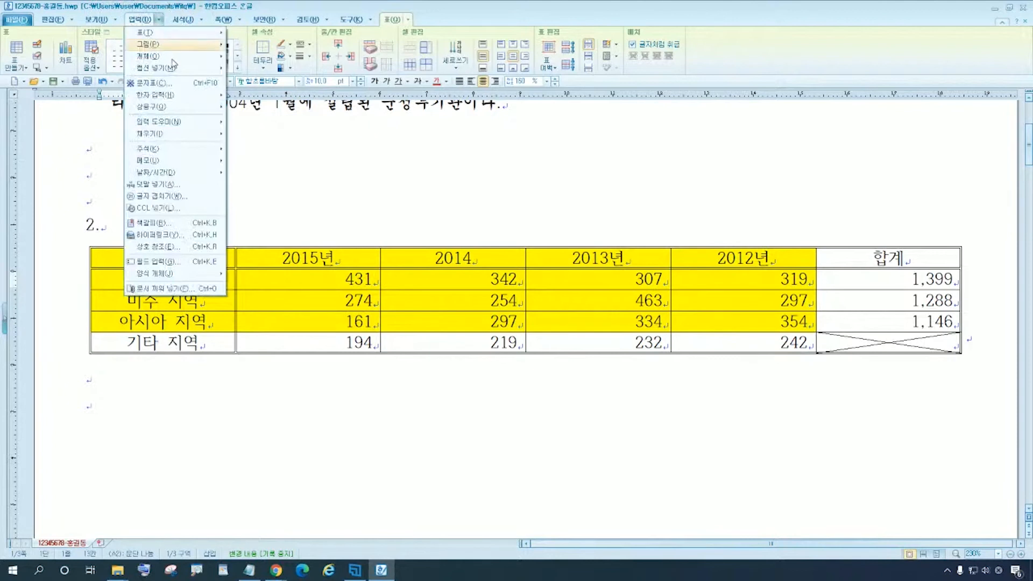
mouse_move(174, 74)
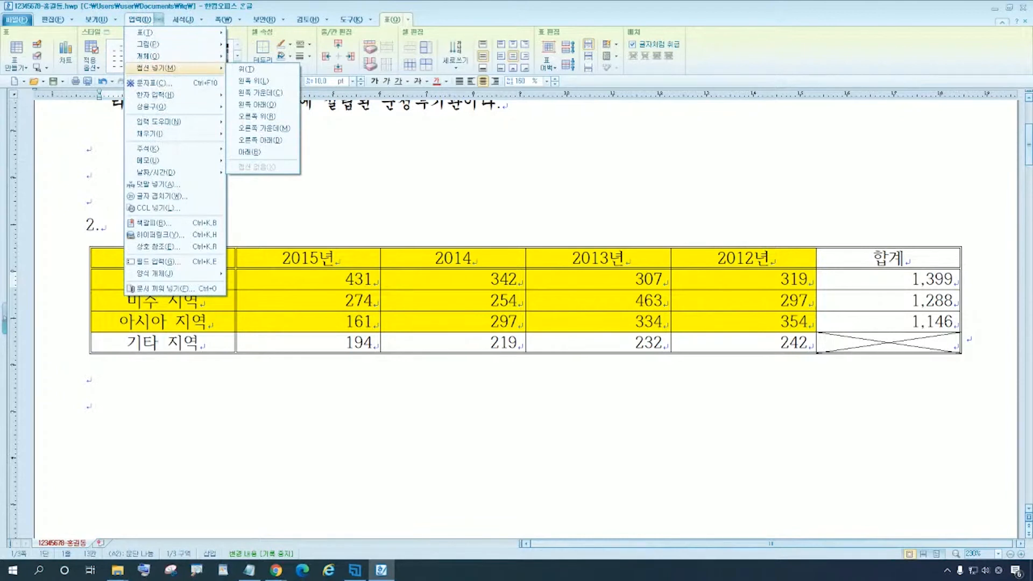
key(ctrl)
key(ctrl)
key(ctrl)
key(ctrl)
key(ctrl)
key(ctrl)
key(ctrl)
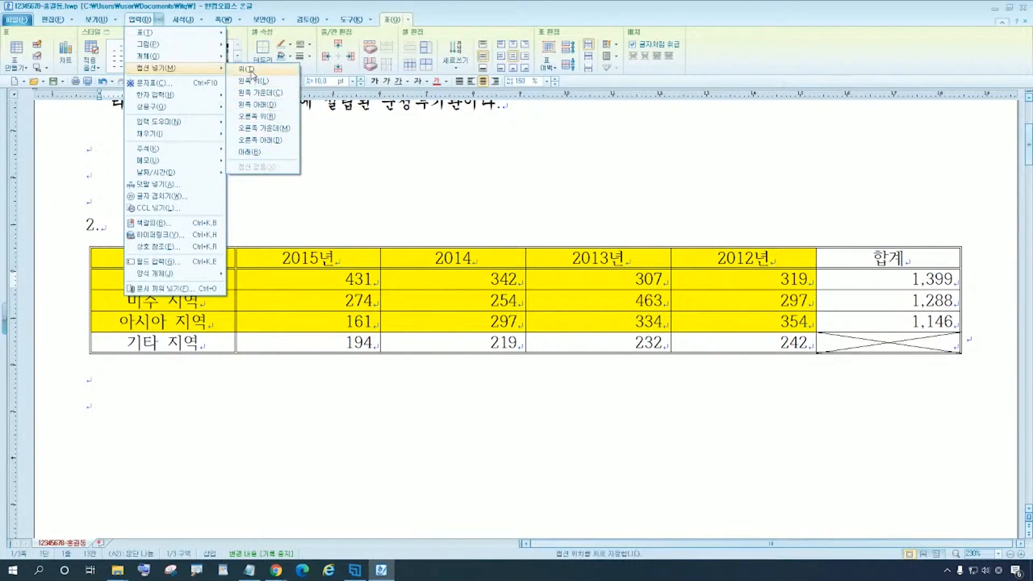
key(ctrl)
click(247, 69)
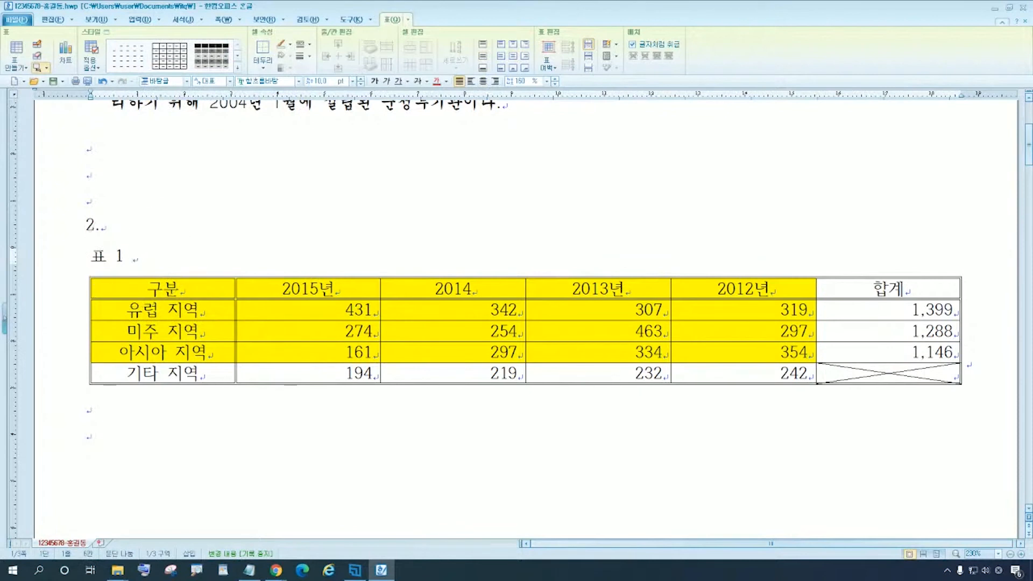
Select the caption text "표 1" above the table and set its font to 돋움
key(shift+Left)
key(shift+Left)
key(shift+Left)
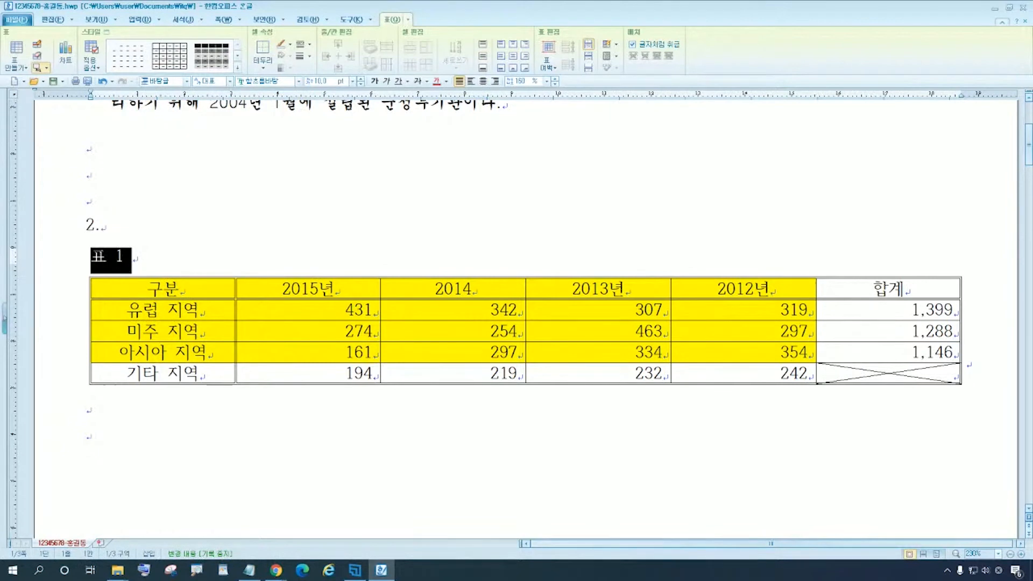
key(ctrl)
key(ctrl)
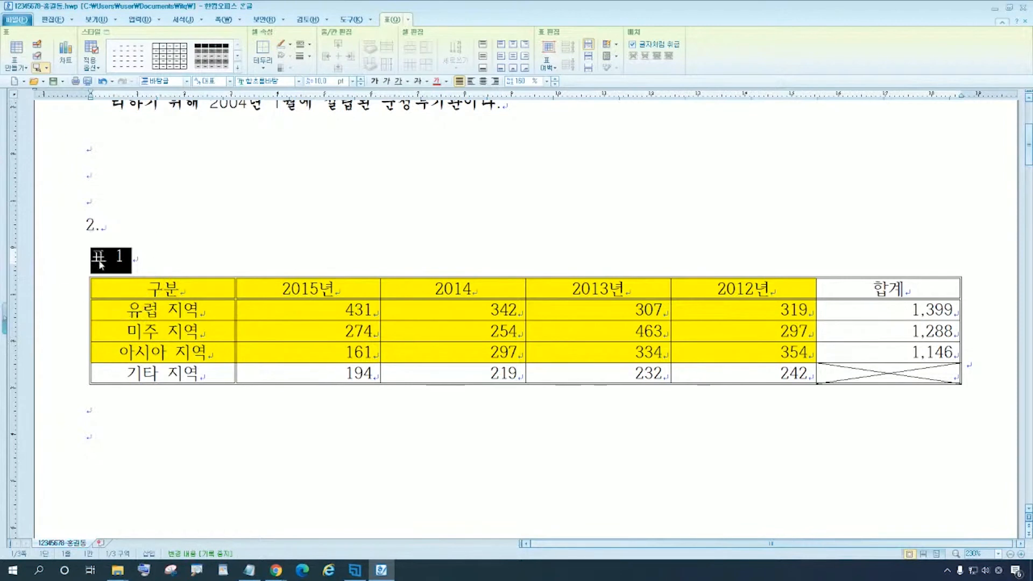
key(ctrl)
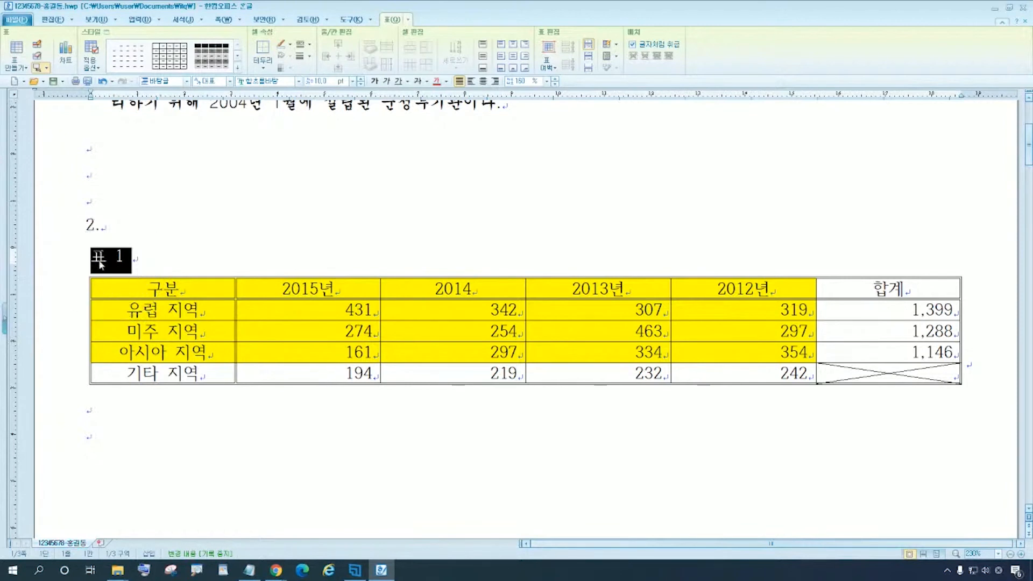
key(ctrl)
click(299, 82)
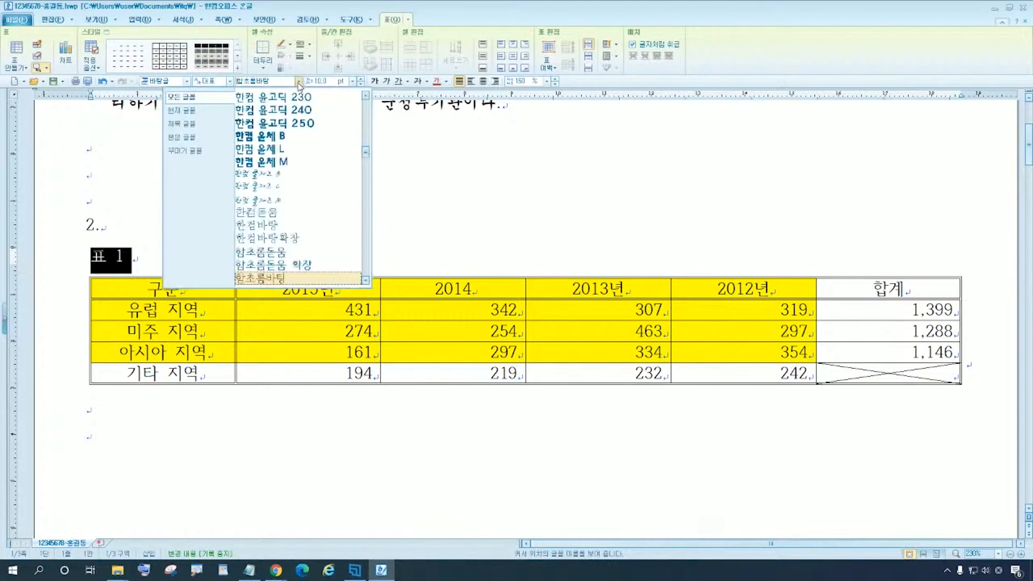
click(298, 83)
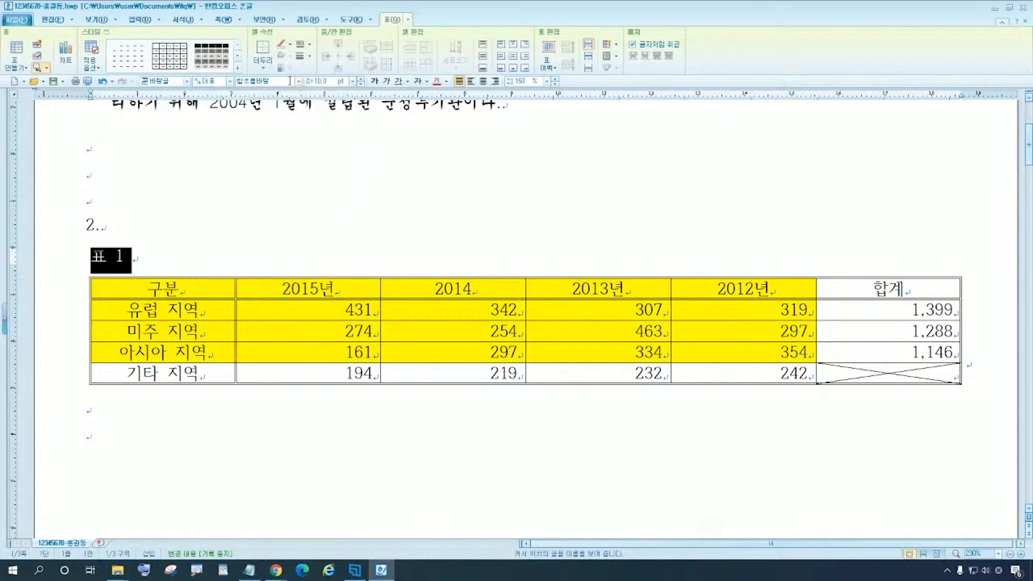
click(290, 80)
text(ㄷ)
key(ctrl)
key(ctrl)
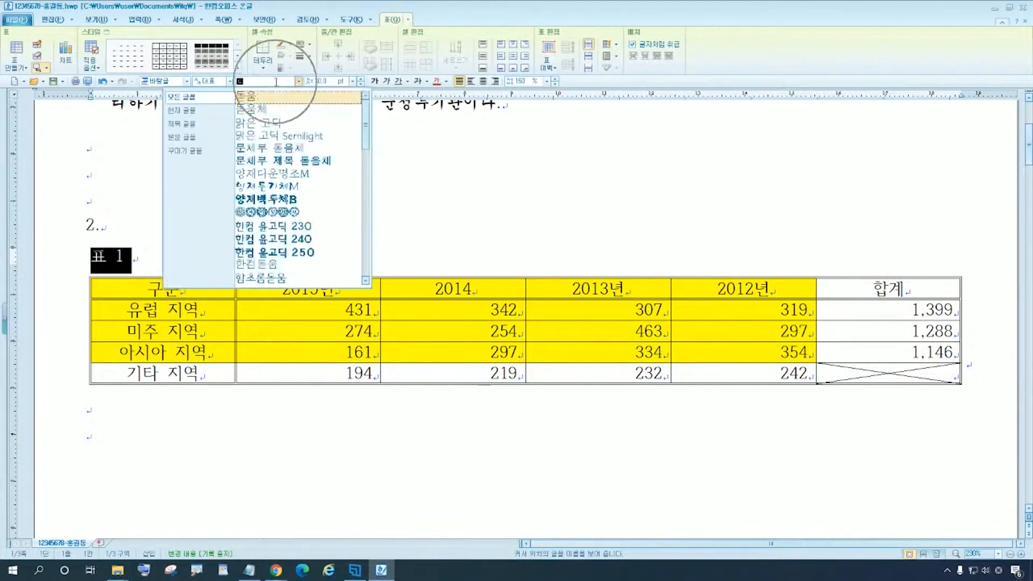
click(276, 99)
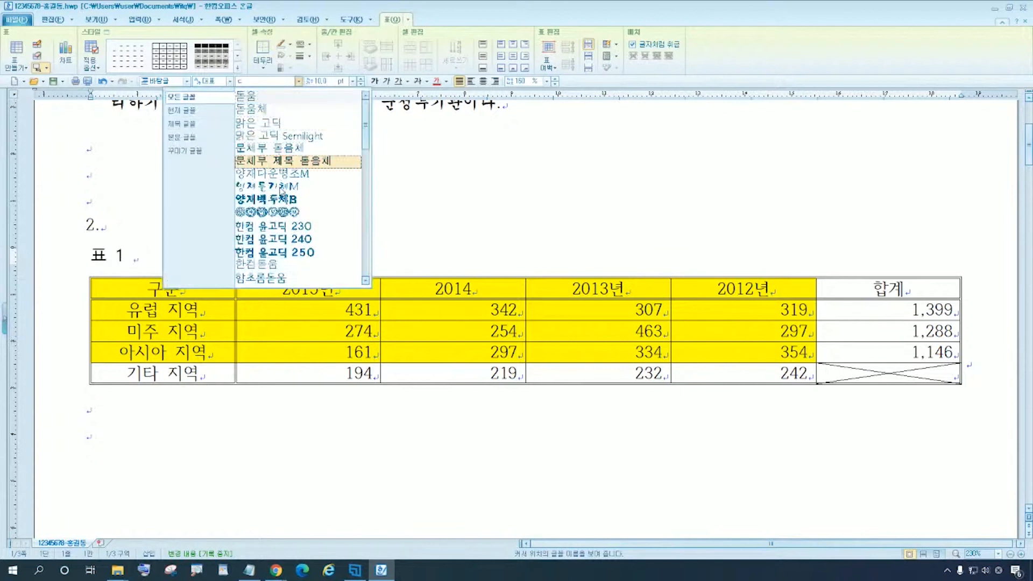
click(267, 102)
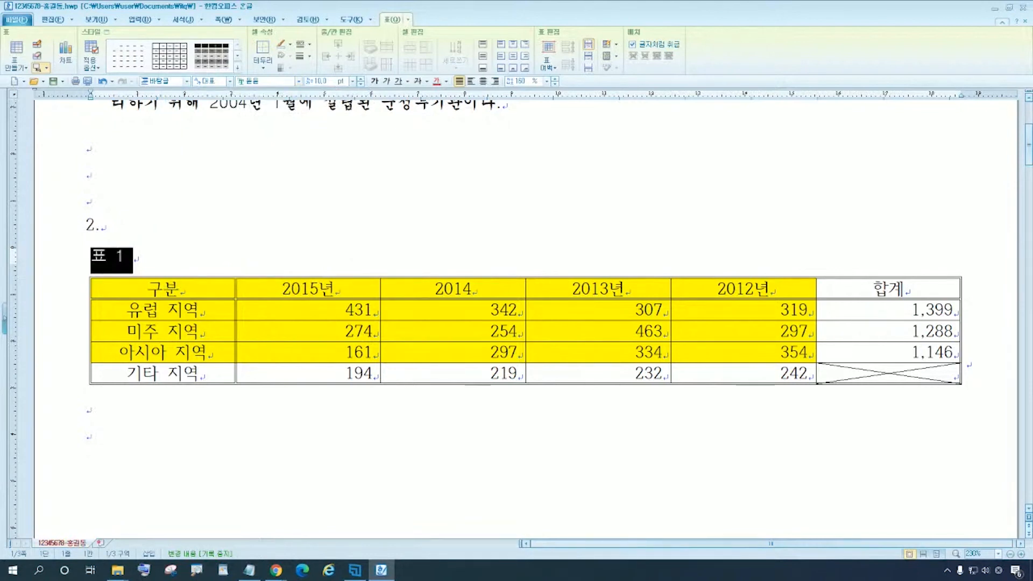
Right-align the table caption and replace its text with "지역별 세계철도연구회 참가 현황(단위 : 명)", returning to the empty line below the table
click(330, 82)
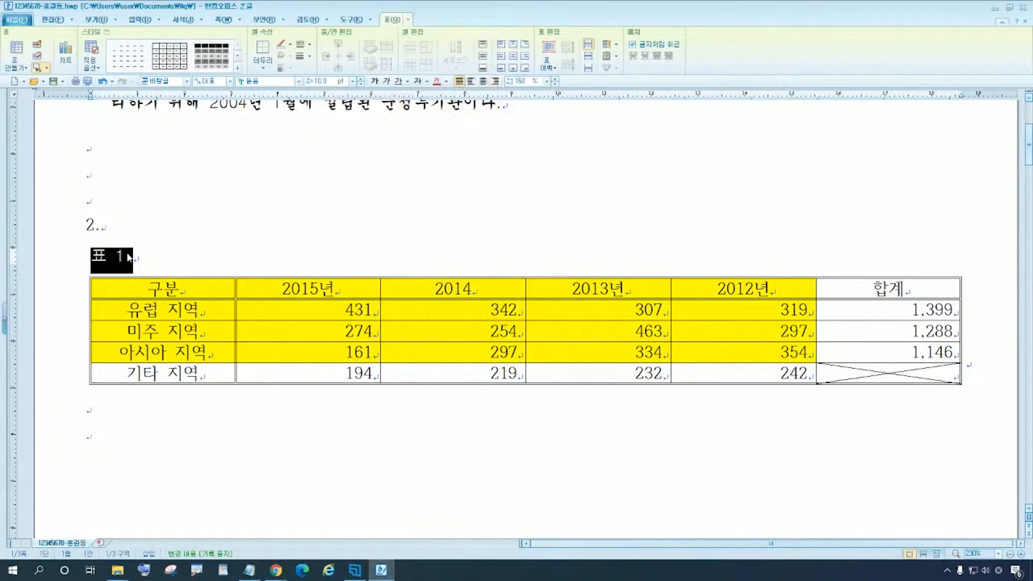
click(495, 82)
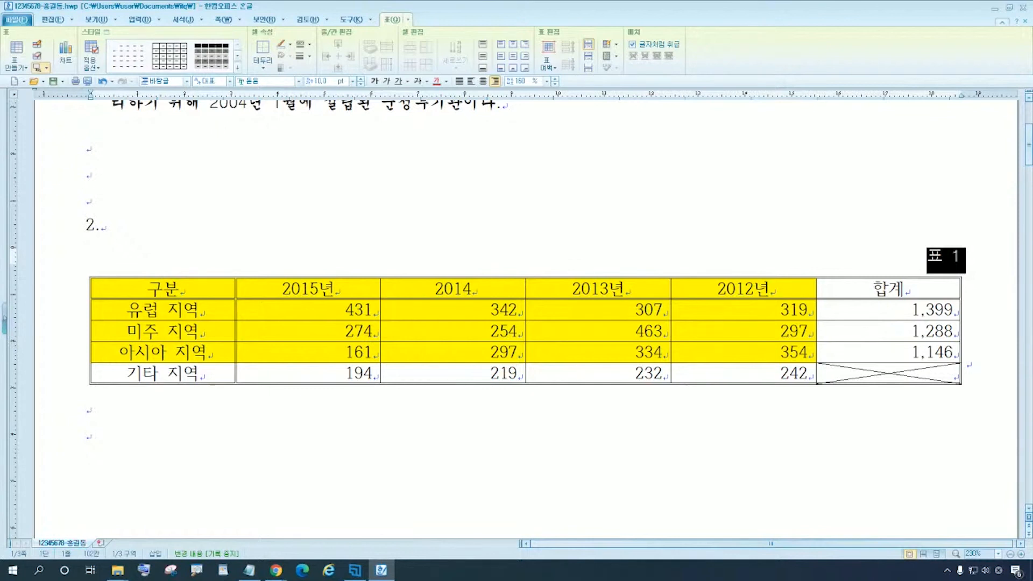
text(지역별 세계철도연구회 참가 현황(단위 : 명))
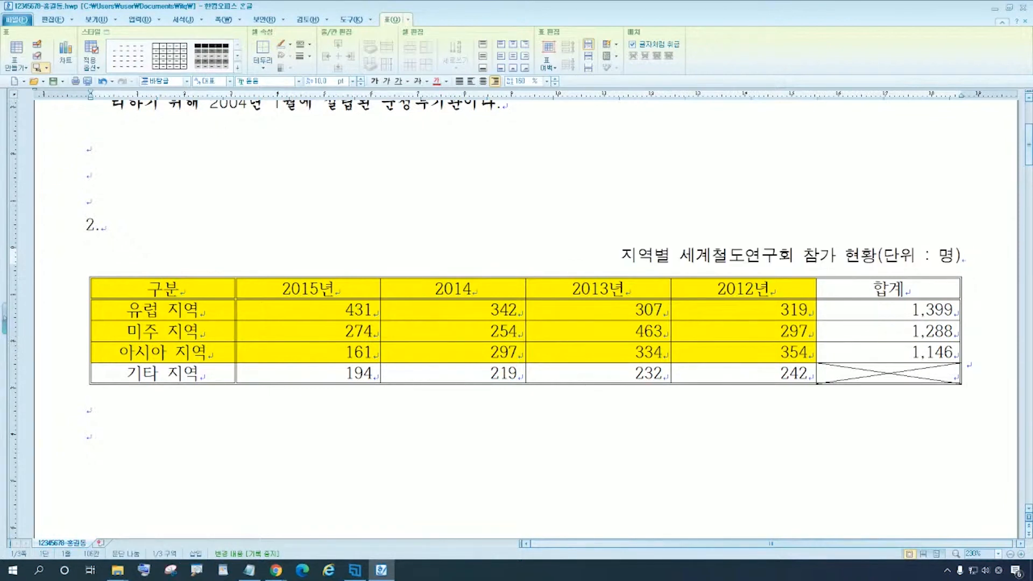
key(shift+Escape)
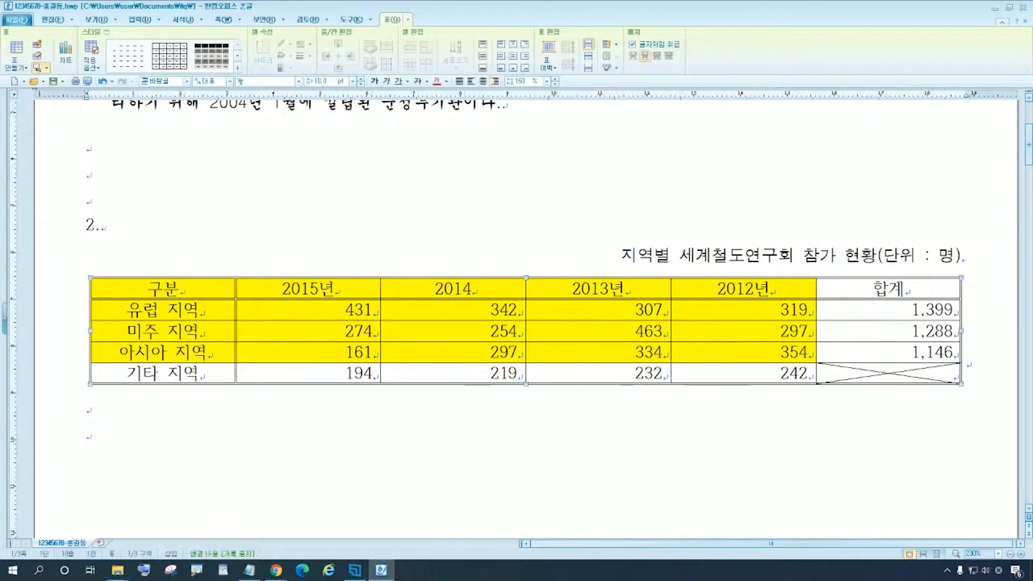
click(89, 436)
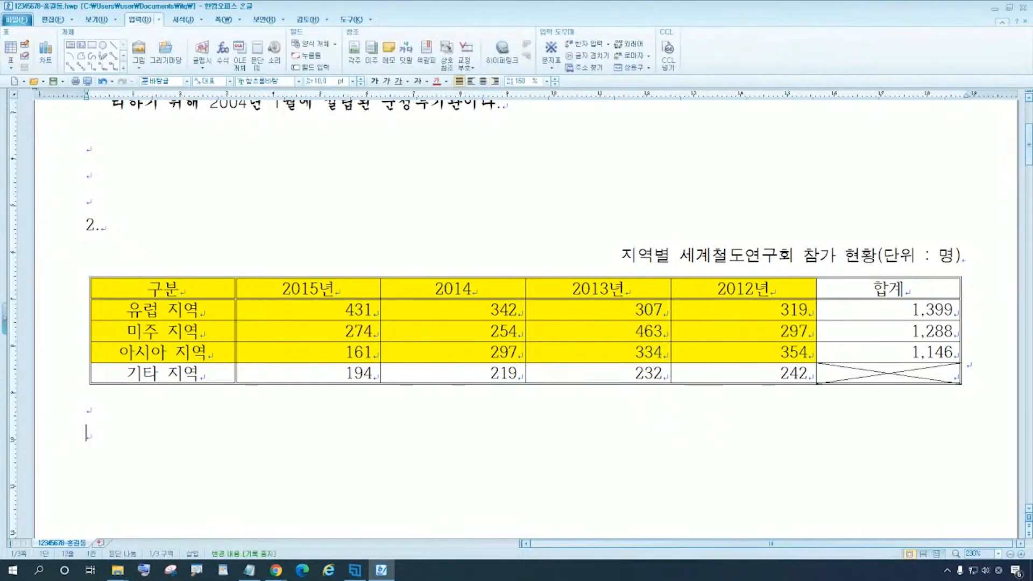
Select the whole regional table as an object, delete it together with its caption, and undo the deletion
key(ctrl)
key(ctrl)
click(954, 384)
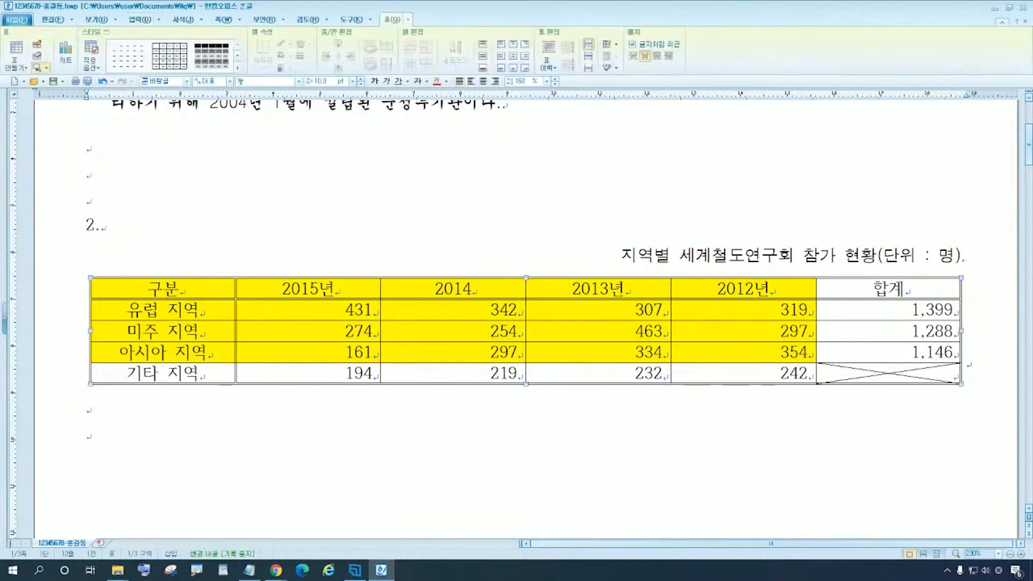
key(ctrl)
key(Delete)
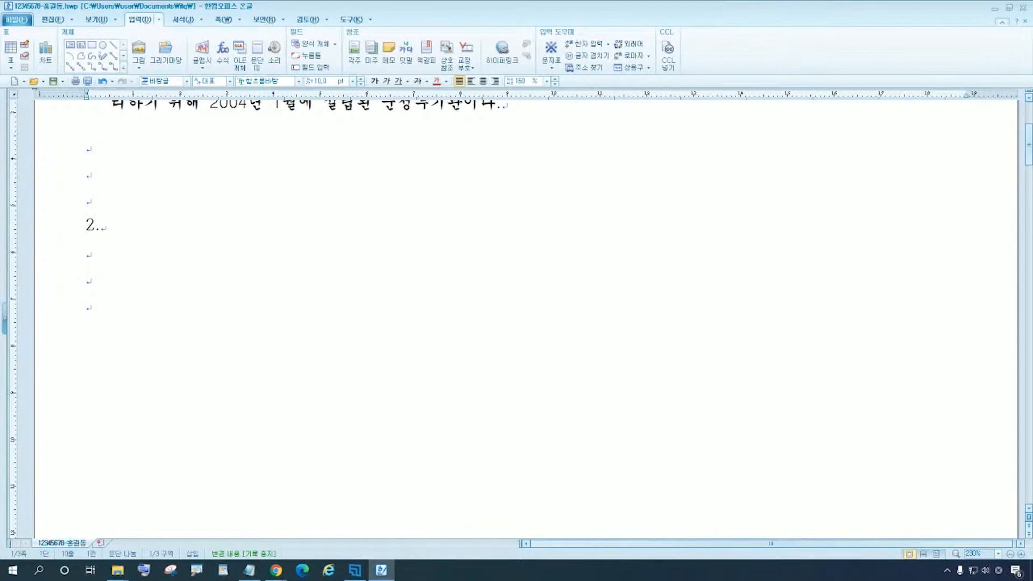
key(ctrl)
key(ctrl)
click(102, 82)
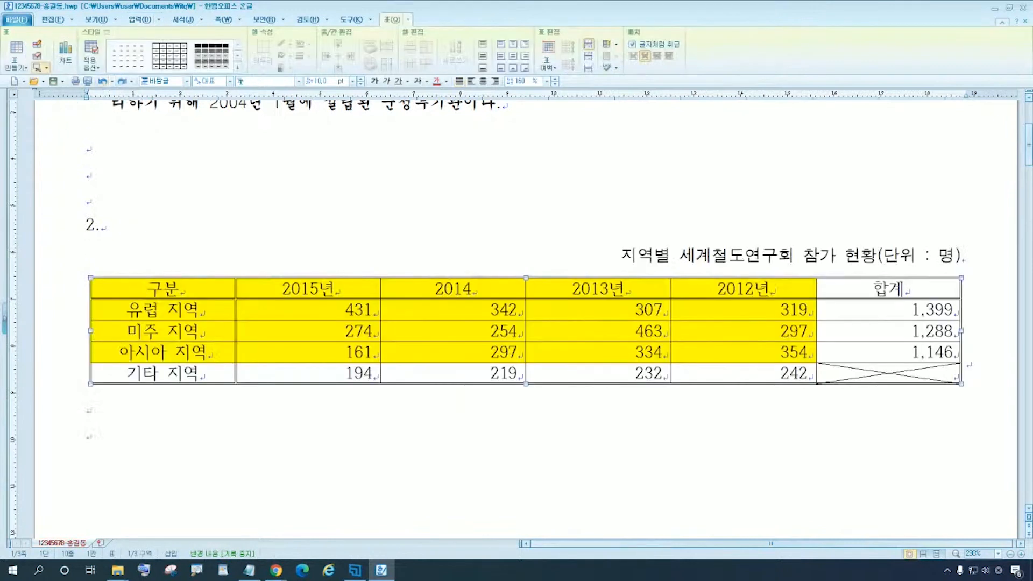
Select all cells of the table from 구분 to the crossed-out cell and set their font to 돋움
click(87, 433)
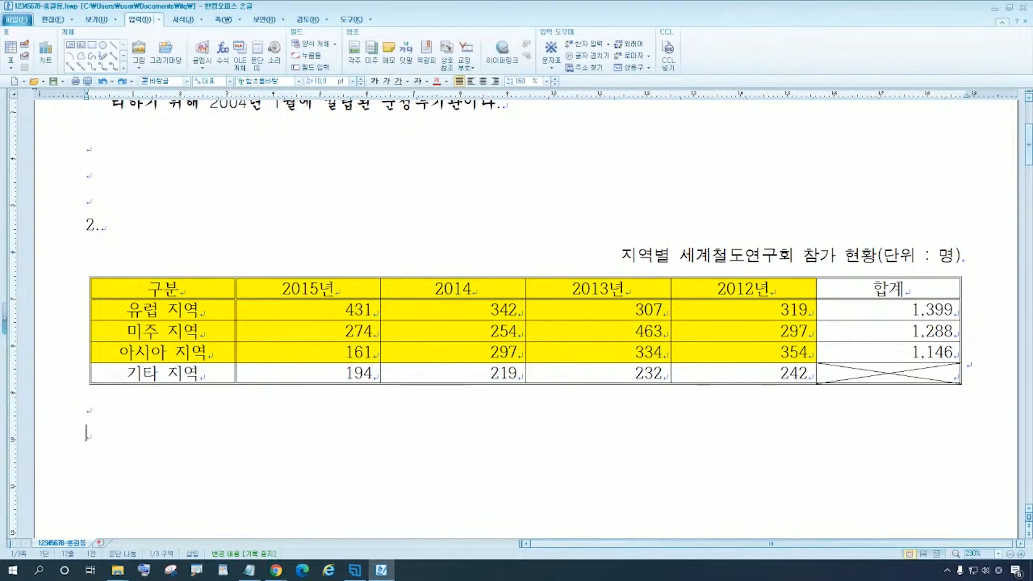
click(202, 288)
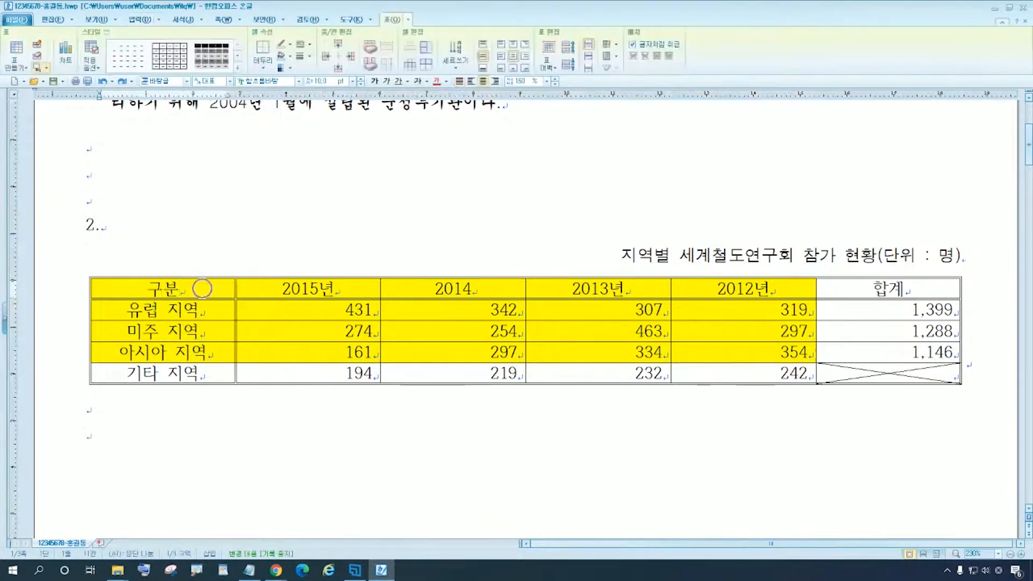
key(F5)
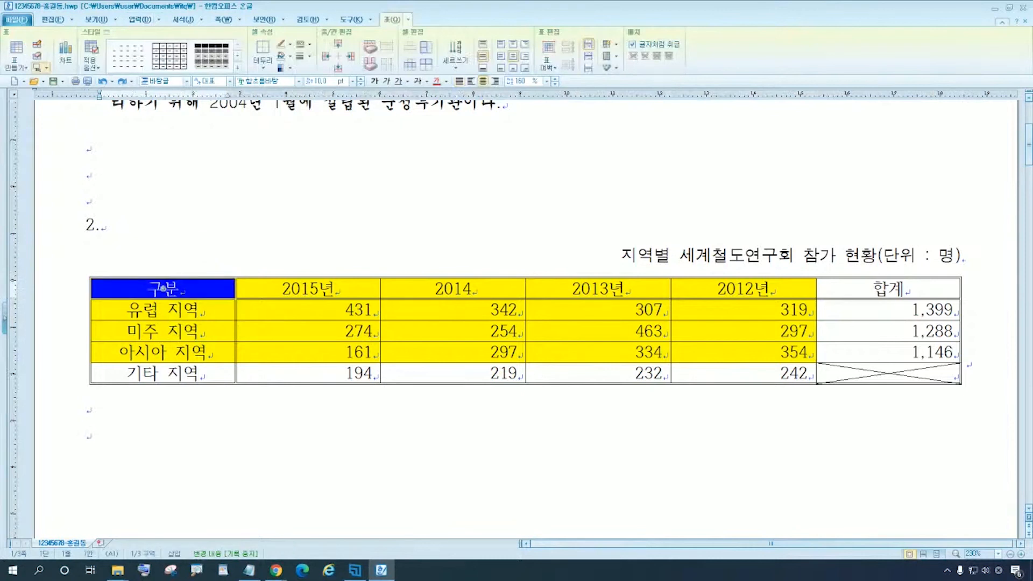
click(889, 372)
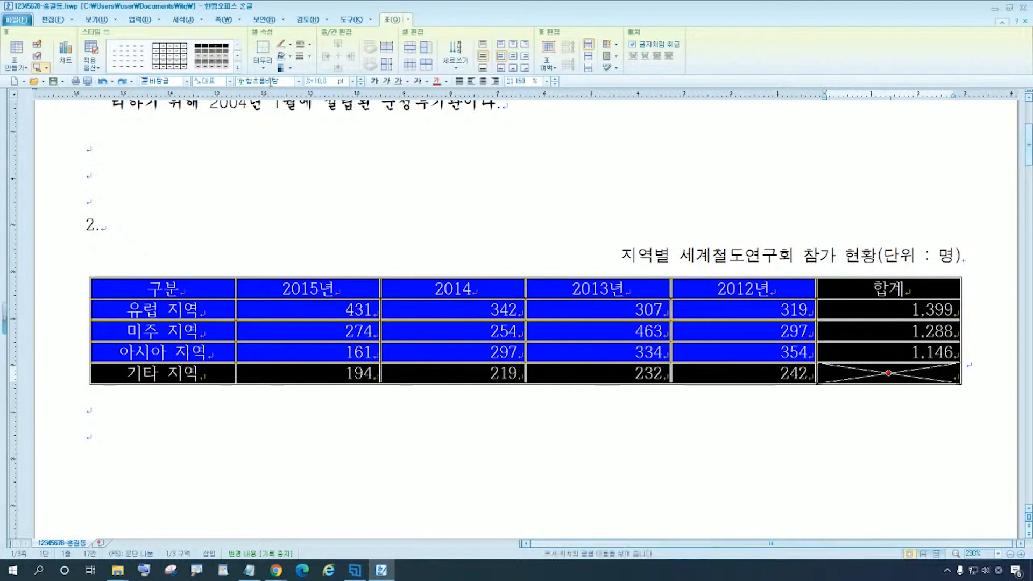
click(271, 81)
key(ctrl)
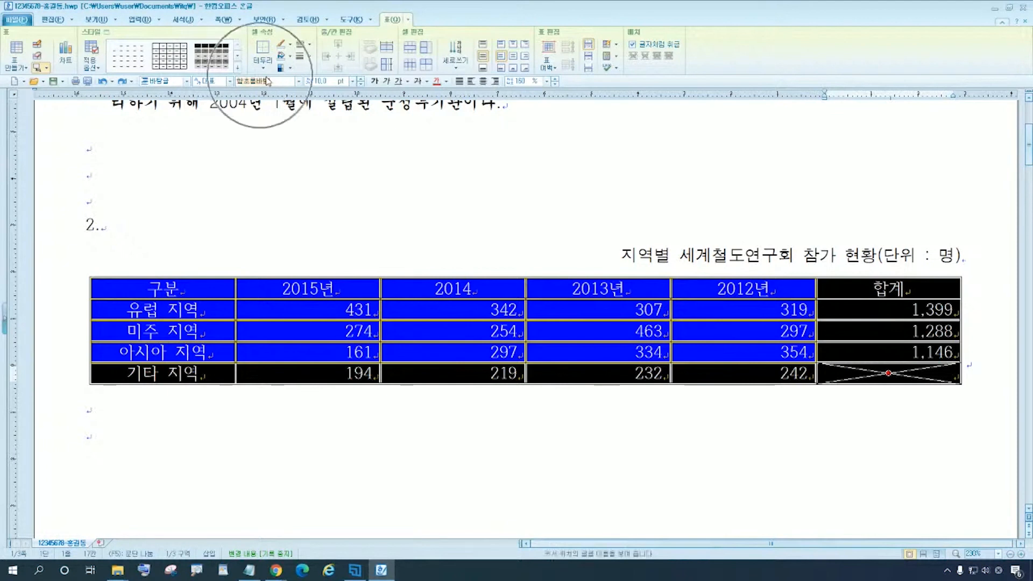
text(ㄷ)
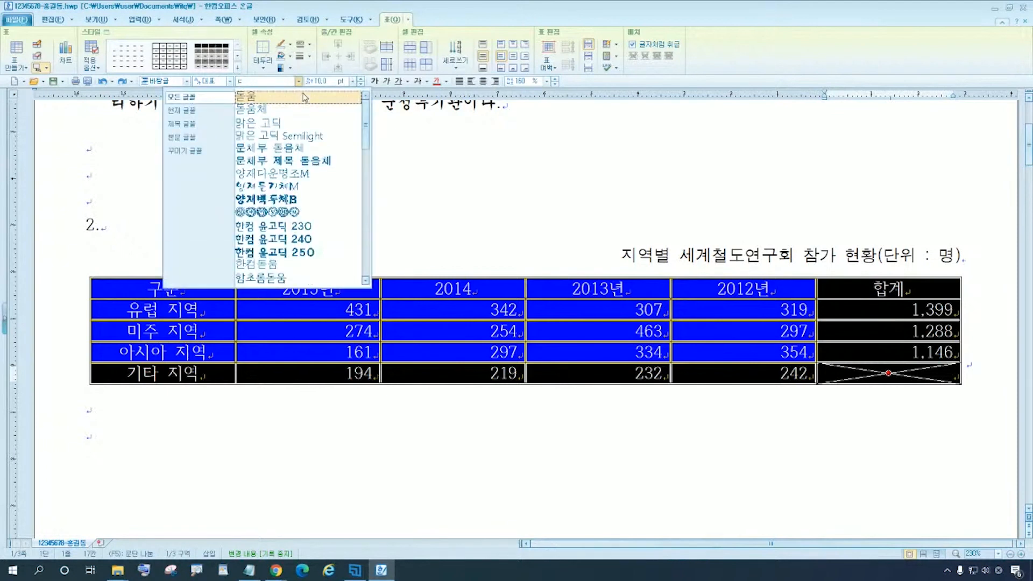
key(Return)
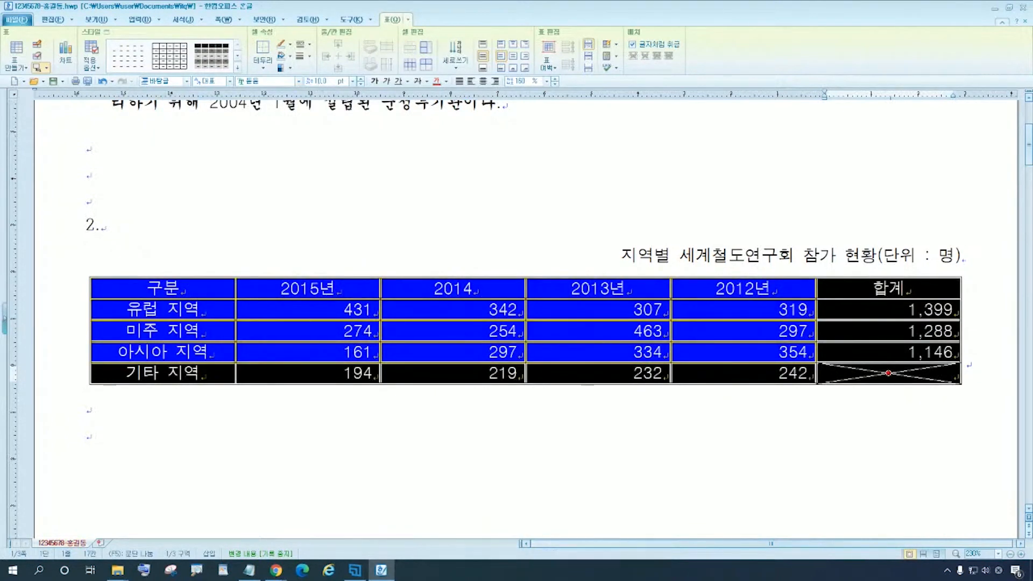
click(87, 434)
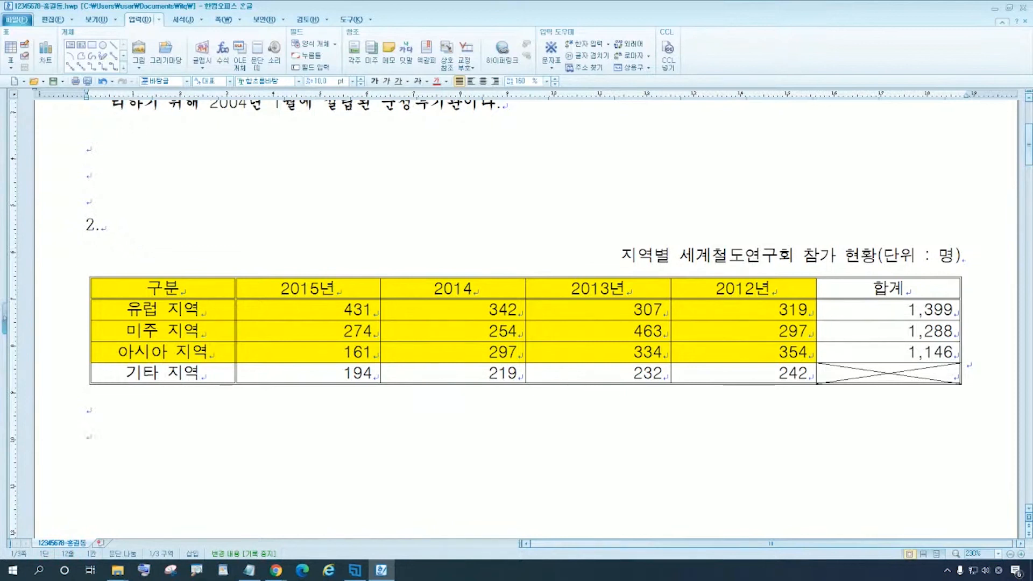
Minimize the Hangul document and add an empty line below the caption definition in the Notepad notes
click(385, 569)
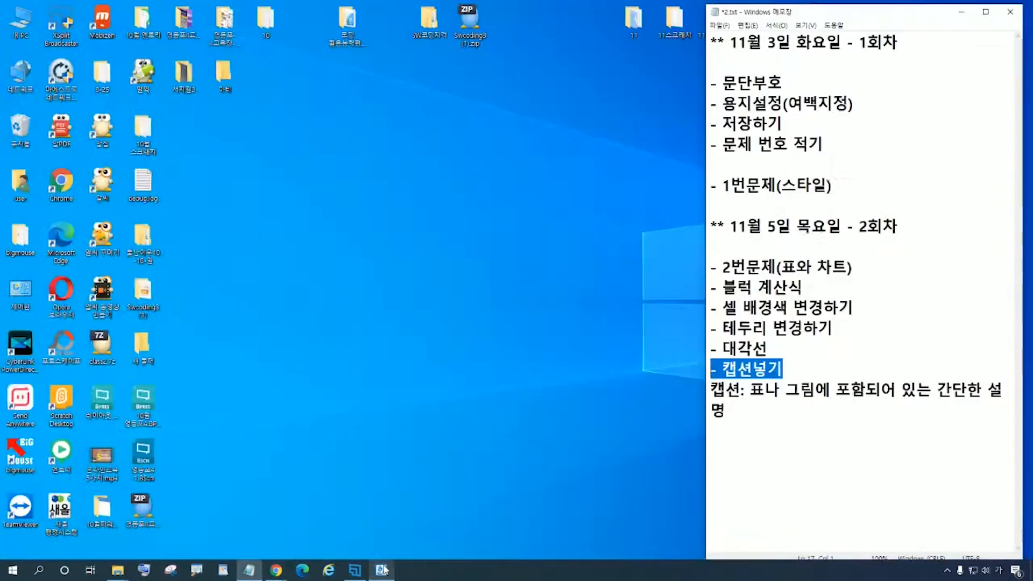
click(796, 421)
key(Return)
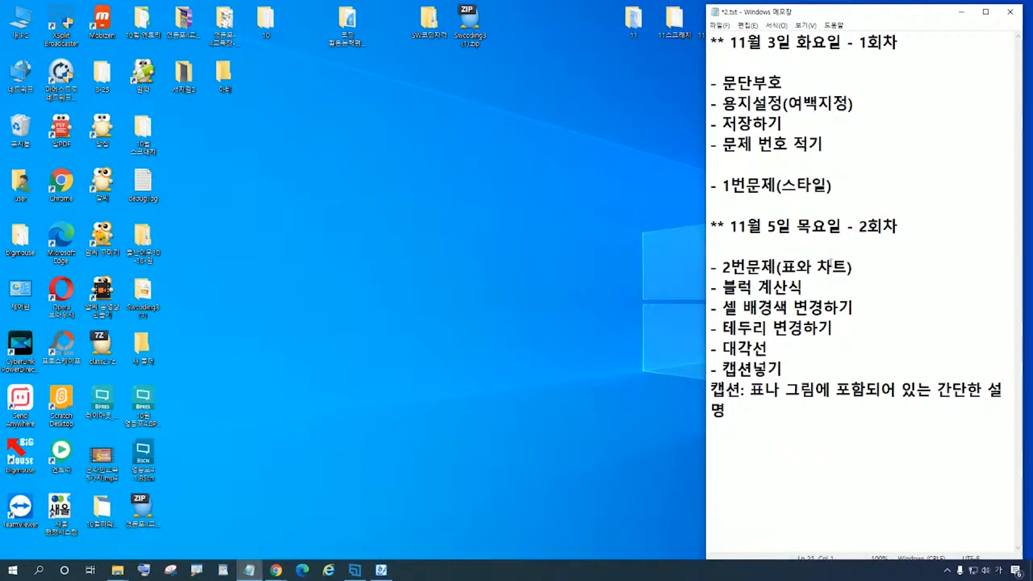
Highlight the "- 2번문제(표와 차트)" line under the 2회차 heading to review that topic in the notes
drag(797, 268, 849, 267)
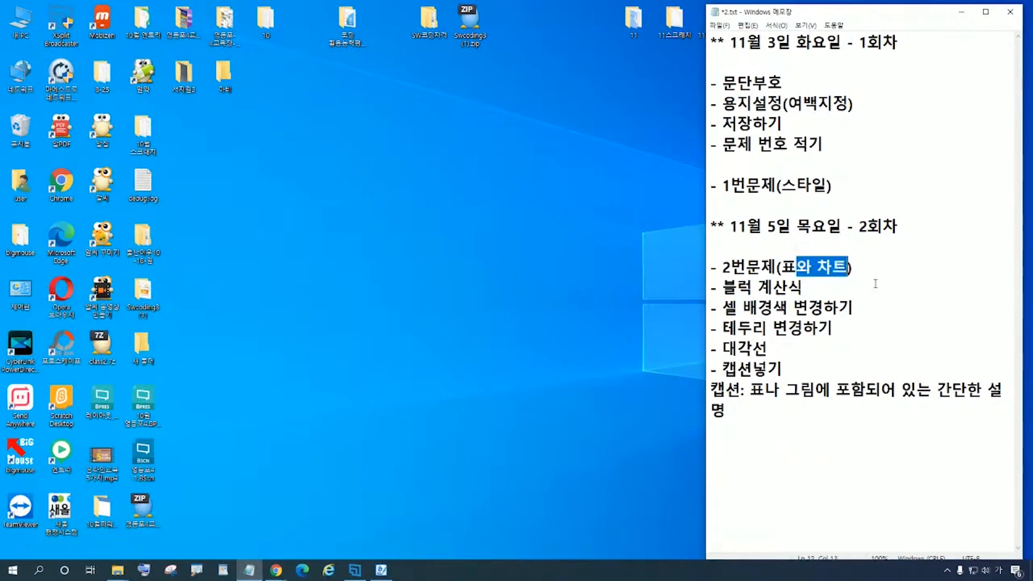
key(End)
key(shift+Left)
key(shift+Left)
key(shift+Left)
key(shift+Left)
key(shift+Left)
key(shift+Left)
key(shift+Left)
key(shift+Left)
key(shift+Left)
key(shift+Left)
key(shift+Left)
key(shift+Left)
key(shift+Left)
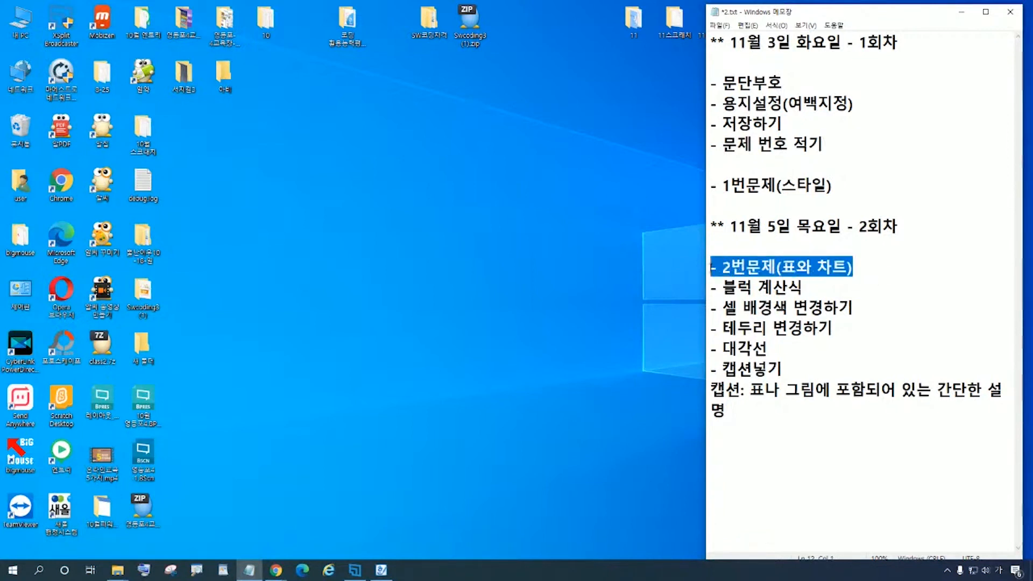
click(720, 441)
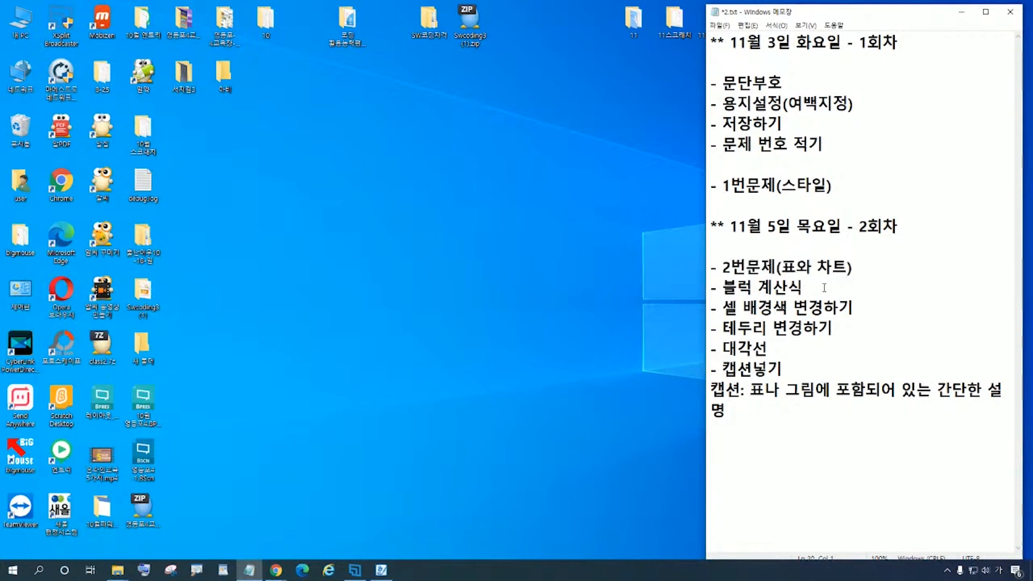
Remove "와 차트" from the topic so that it reads "- 2번문제(표)"
drag(796, 267, 849, 266)
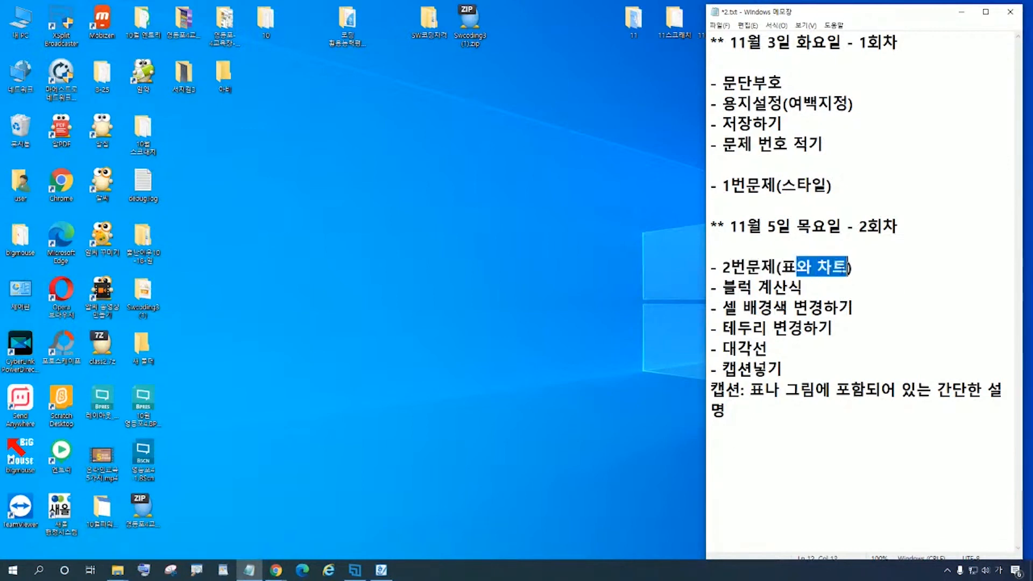
key(BackSpace)
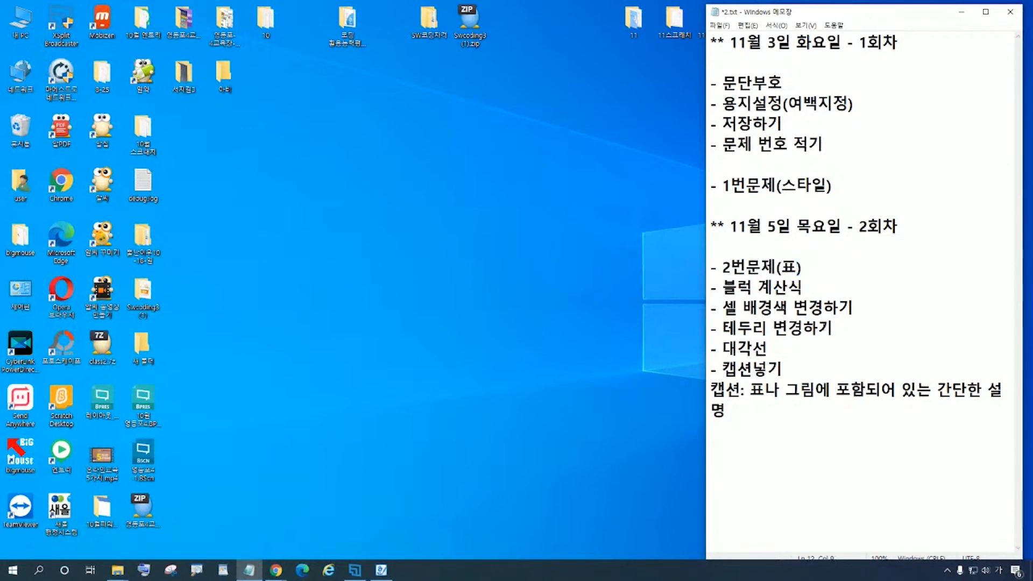
click(724, 452)
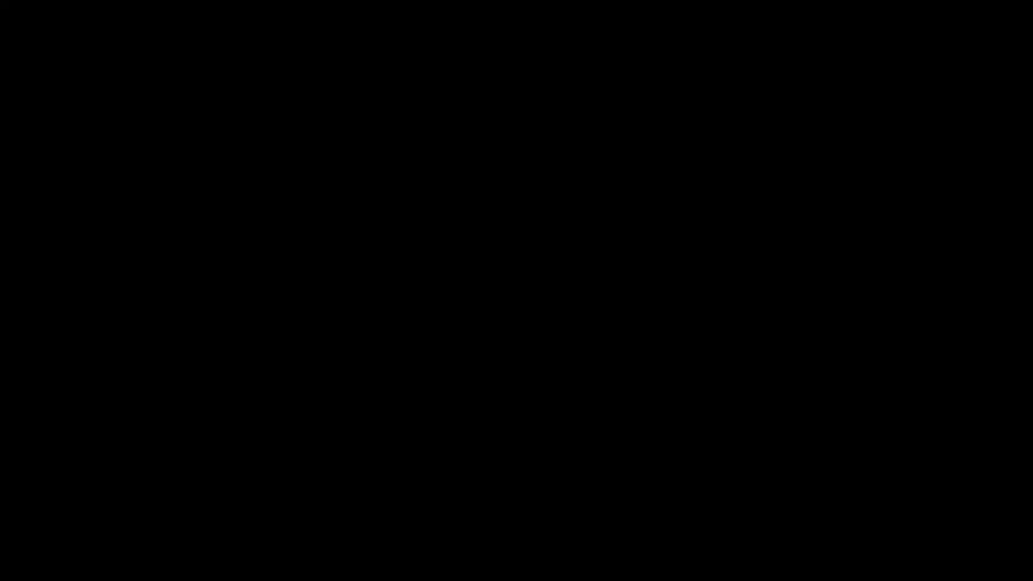